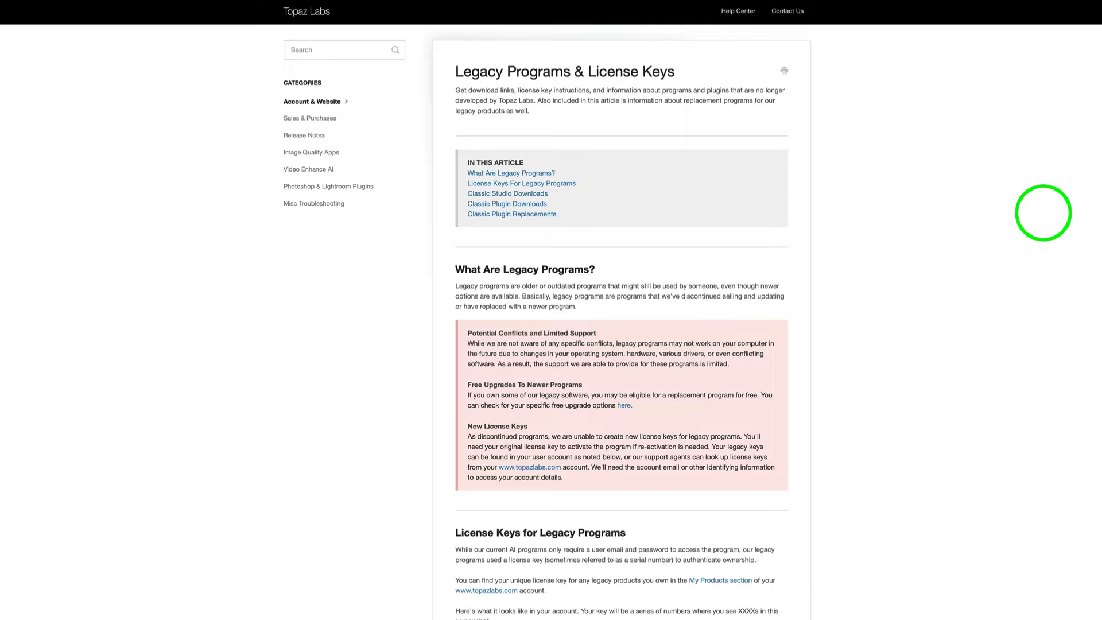
Look through the Legacy Programs & License Keys article for license key instructions and the classic plugin downloads.
{"action": "scroll", "coordinate": [971, 258], "scroll_direction": "down", "scroll_amount": 7}
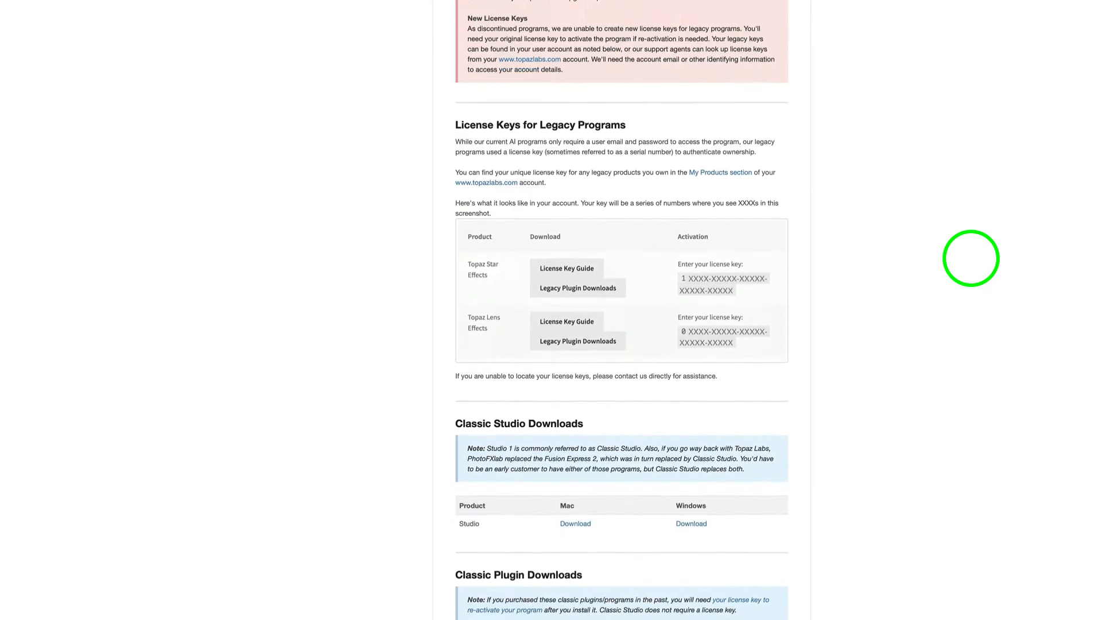
{"action": "scroll", "coordinate": [971, 258], "scroll_direction": "down", "scroll_amount": 10}
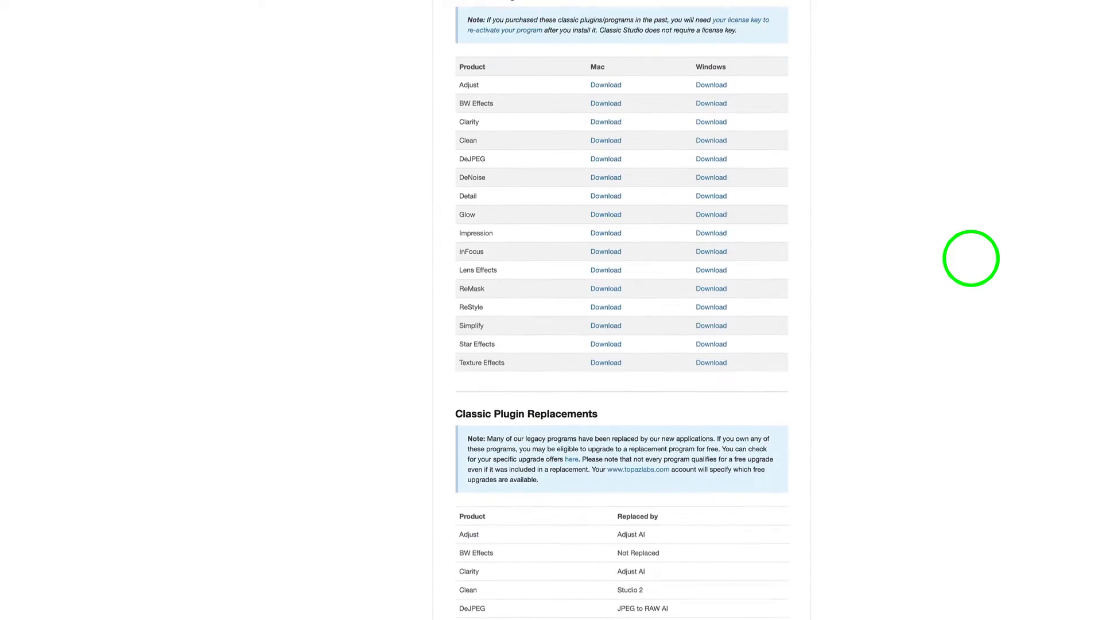
{"action": "scroll", "coordinate": [971, 258], "scroll_direction": "up", "scroll_amount": 7}
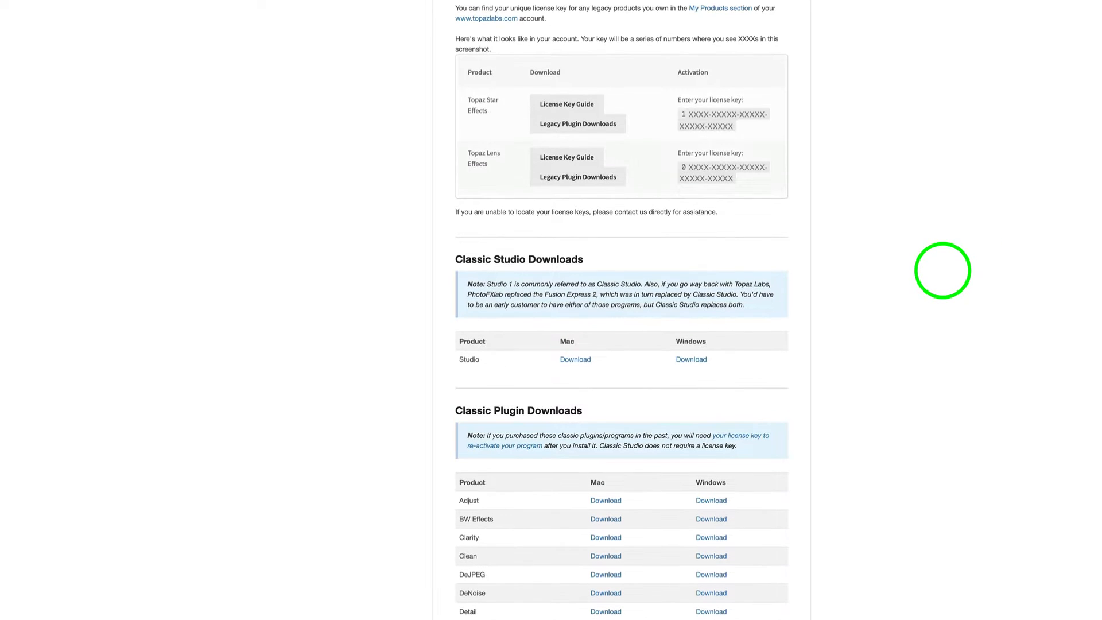
{"action": "scroll", "coordinate": [893, 294], "scroll_direction": "up", "scroll_amount": 2}
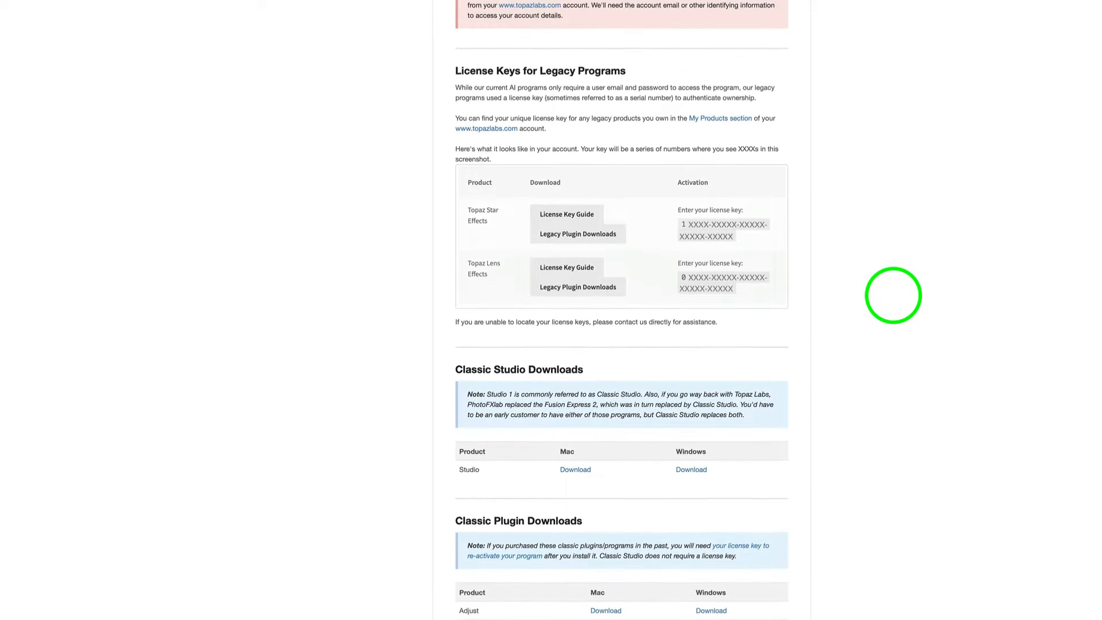
{"action": "scroll", "coordinate": [893, 295], "scroll_direction": "up", "scroll_amount": 1}
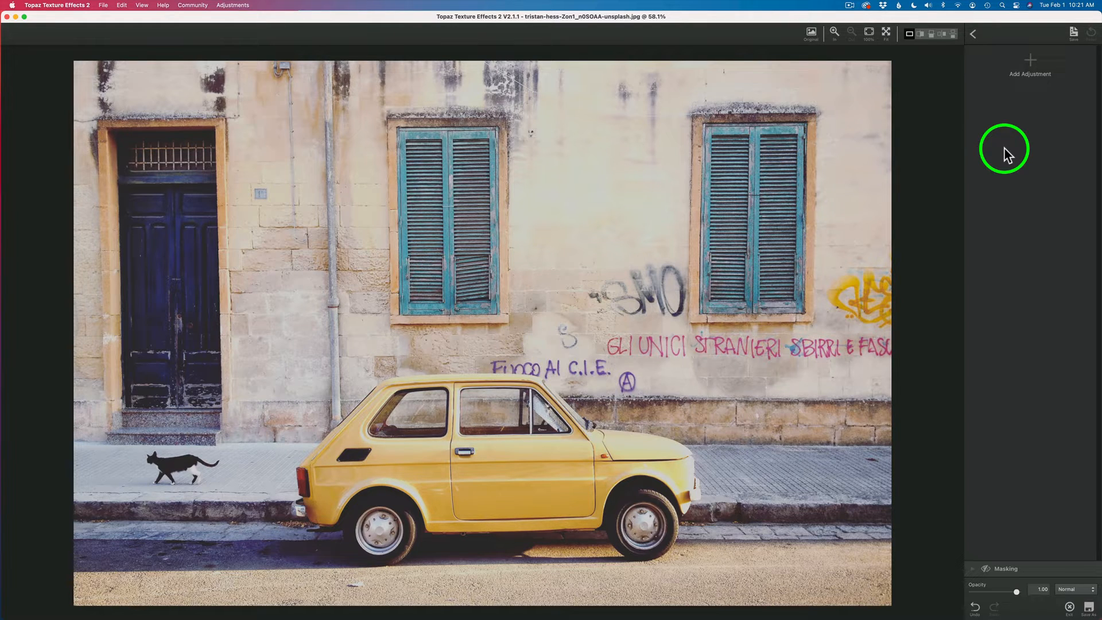
Add a Basic Adjustment to the street photo with Brightness at -0.12 and Highlight at -0.39.
{"action": "left_click", "coordinate": [1031, 57]}
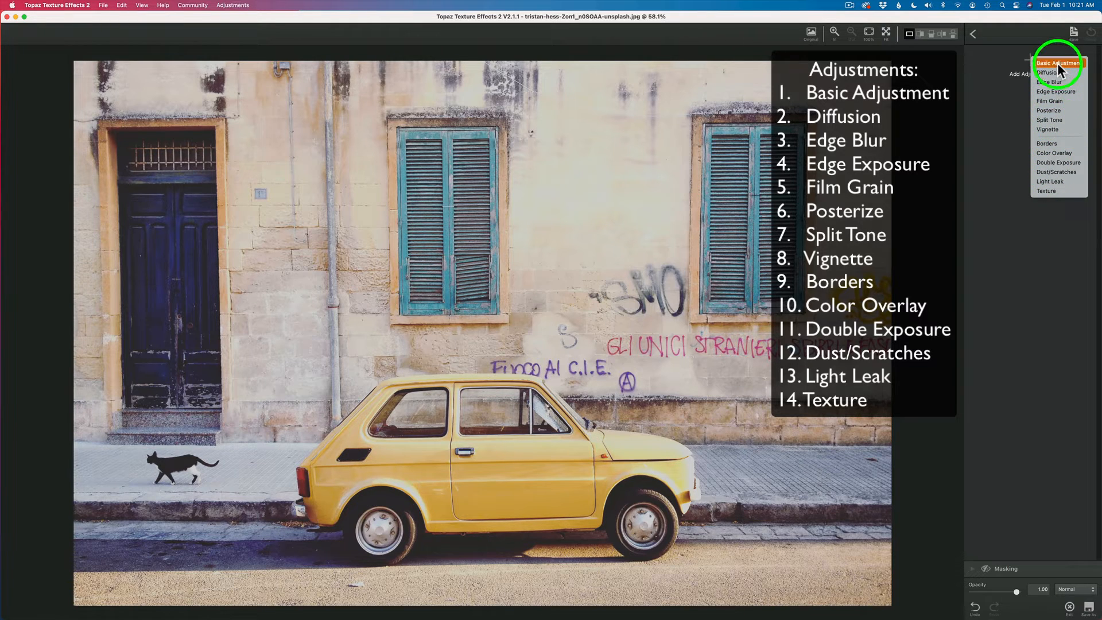
{"action": "left_click", "coordinate": [1059, 62]}
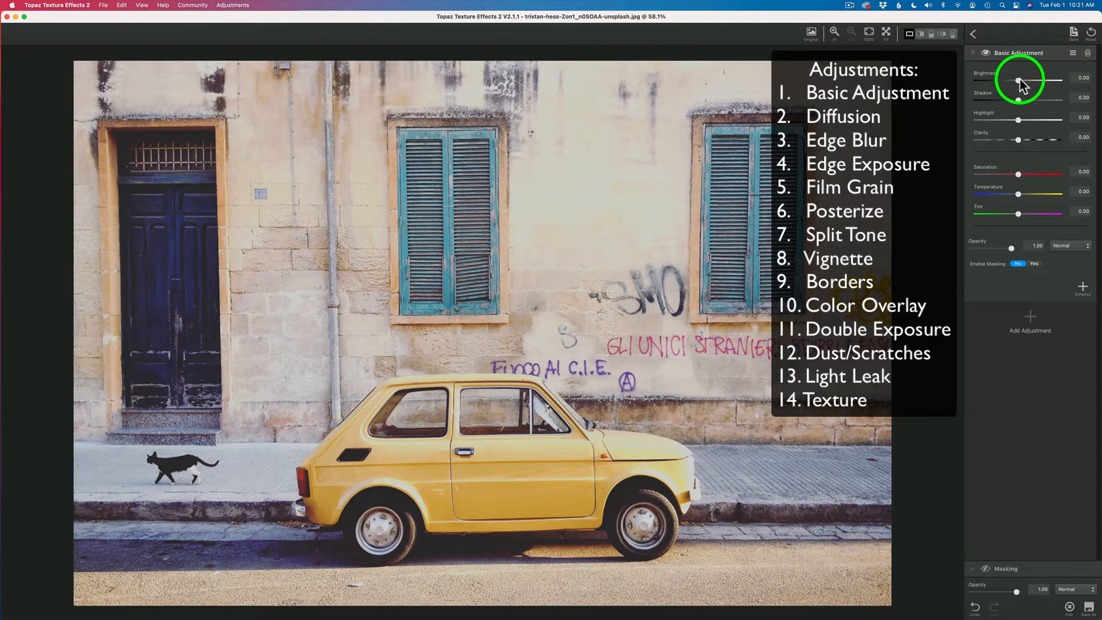
{"action": "left_click_drag", "start_coordinate": [1018, 81], "coordinate": [1013, 80]}
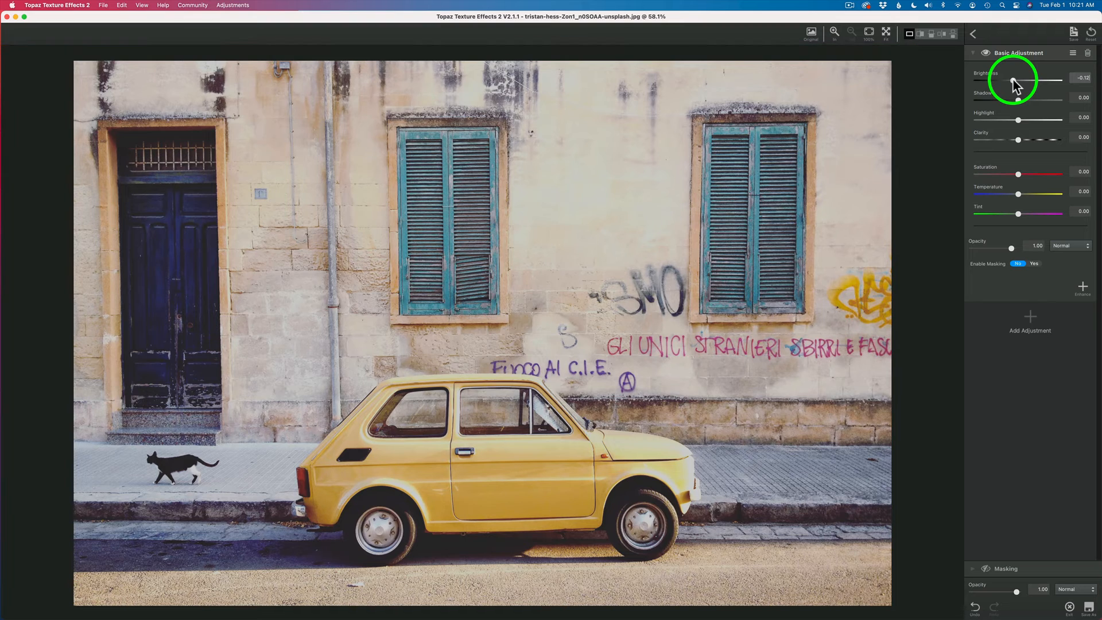
{"action": "mouse_move", "coordinate": [1018, 120]}
{"action": "left_mouse_down"}
{"action": "mouse_move", "coordinate": [987, 118]}
{"action": "mouse_move", "coordinate": [1056, 140]}
{"action": "mouse_move", "coordinate": [1021, 141]}
{"action": "left_mouse_up"}
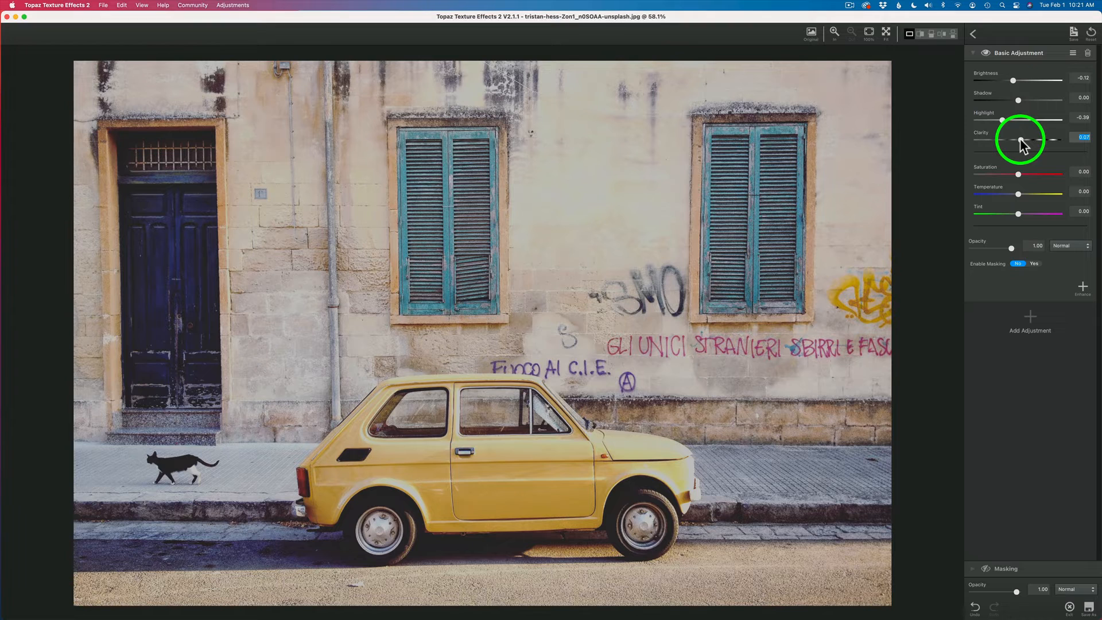
Try a strong Clarity of 0.63 in the Basic Adjustment and reset Clarity to 0.00.
{"action": "left_click", "coordinate": [1021, 139]}
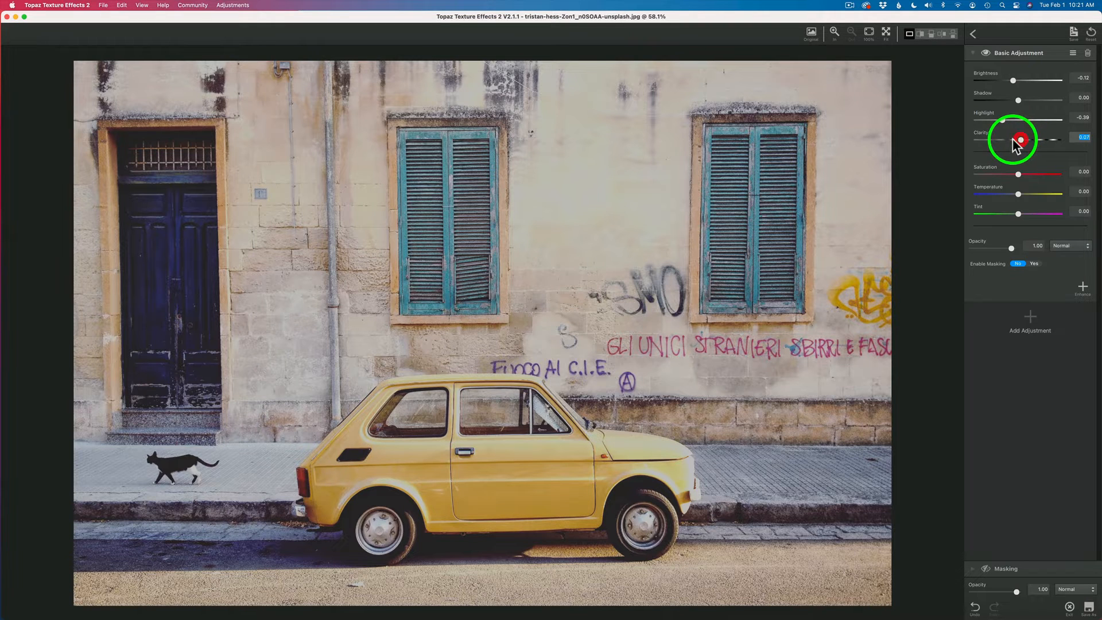
{"action": "left_click", "coordinate": [1020, 140]}
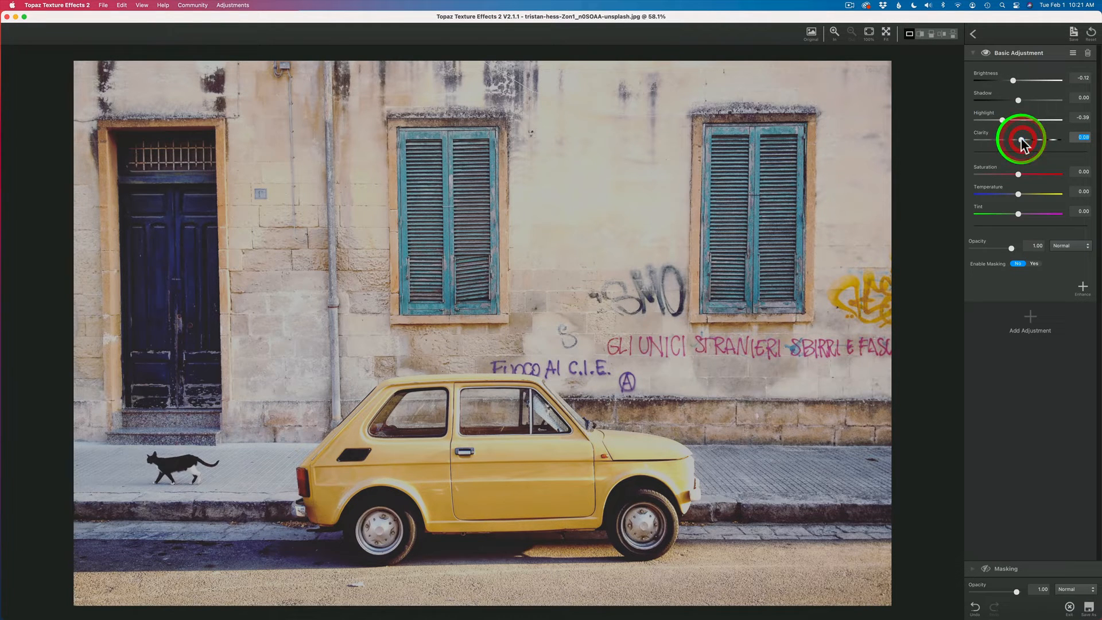
{"action": "double_click", "coordinate": [982, 139]}
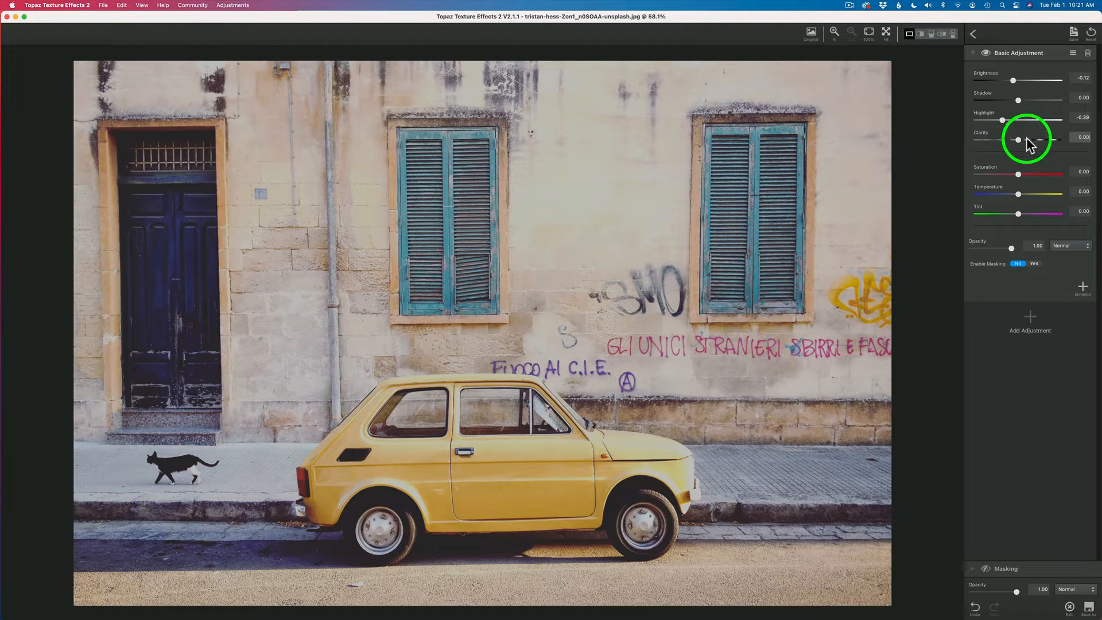
{"action": "left_click_drag", "start_coordinate": [1019, 141], "coordinate": [1035, 139]}
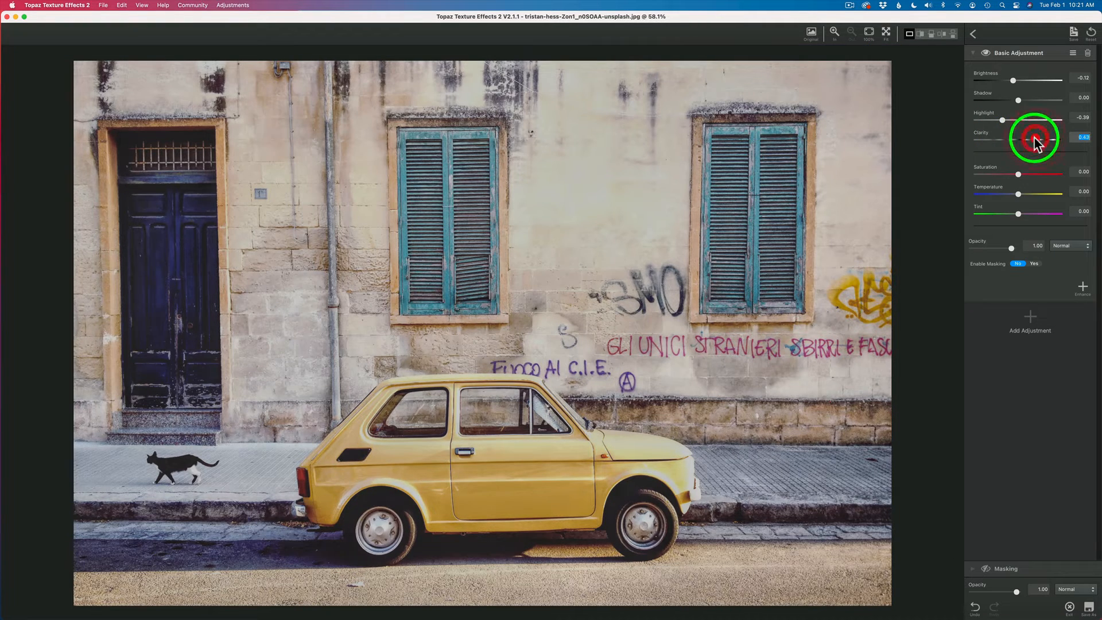
{"action": "double_click", "coordinate": [982, 139]}
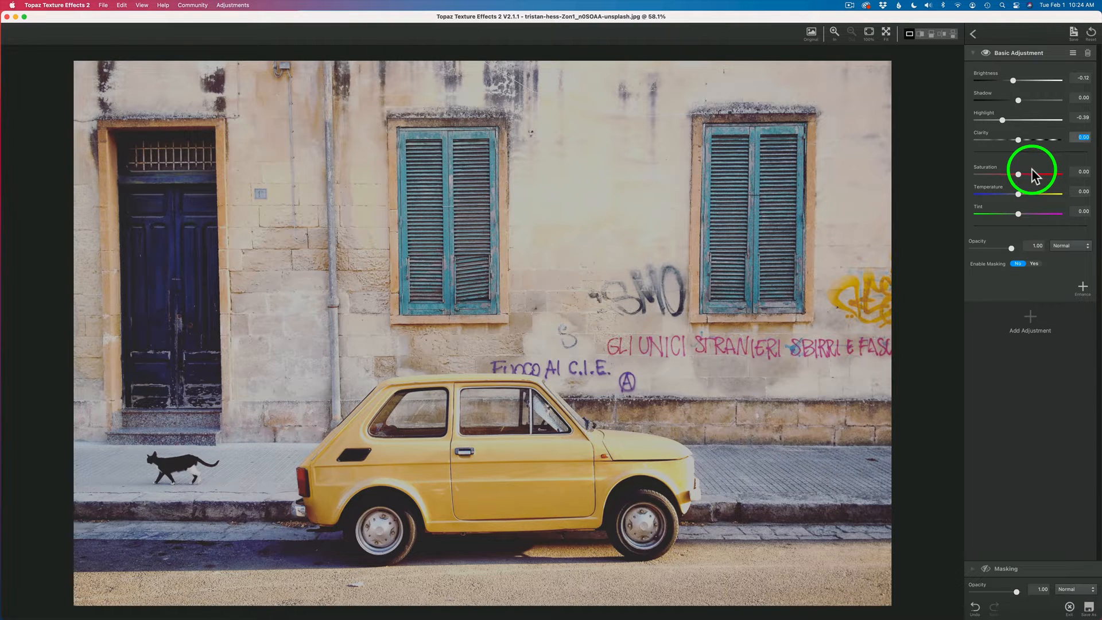
Set the Basic Adjustment's Saturation to -0.18, keep the Normal blend mode and collapse the adjustment.
{"action": "left_click", "coordinate": [1018, 173]}
{"action": "left_click_drag", "start_coordinate": [1019, 177], "coordinate": [1011, 175]}
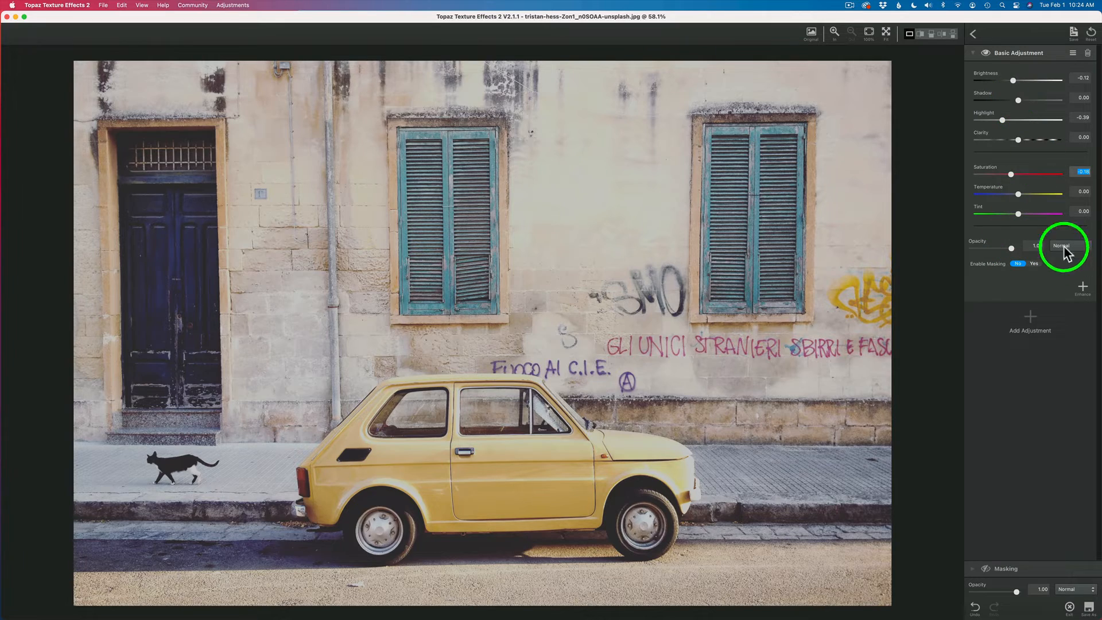
{"action": "left_click", "coordinate": [1086, 247]}
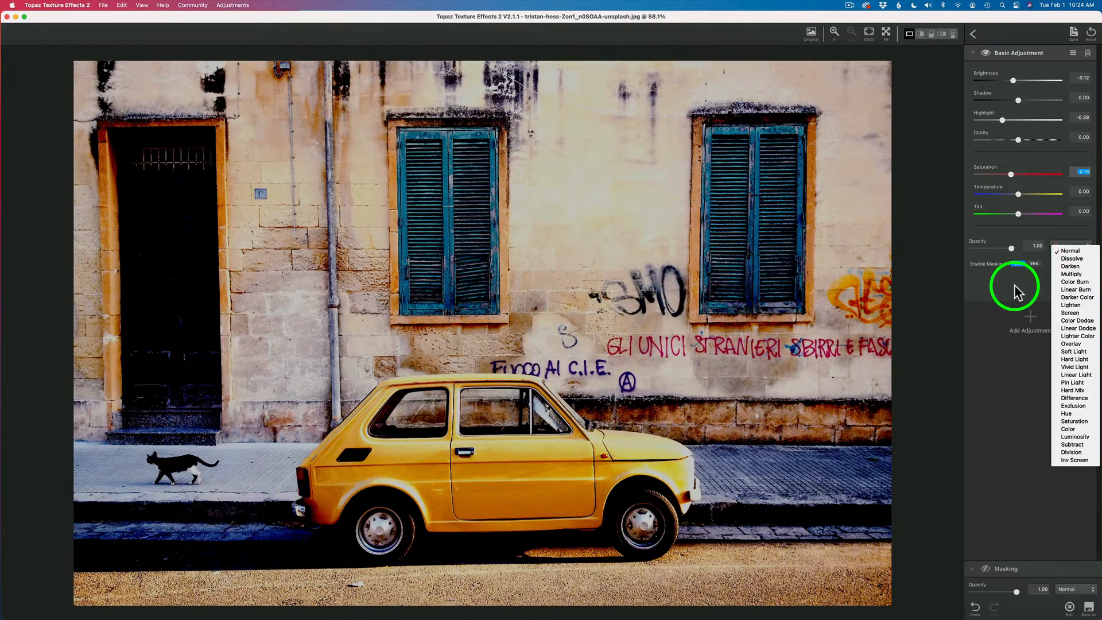
{"action": "left_click", "coordinate": [1013, 290]}
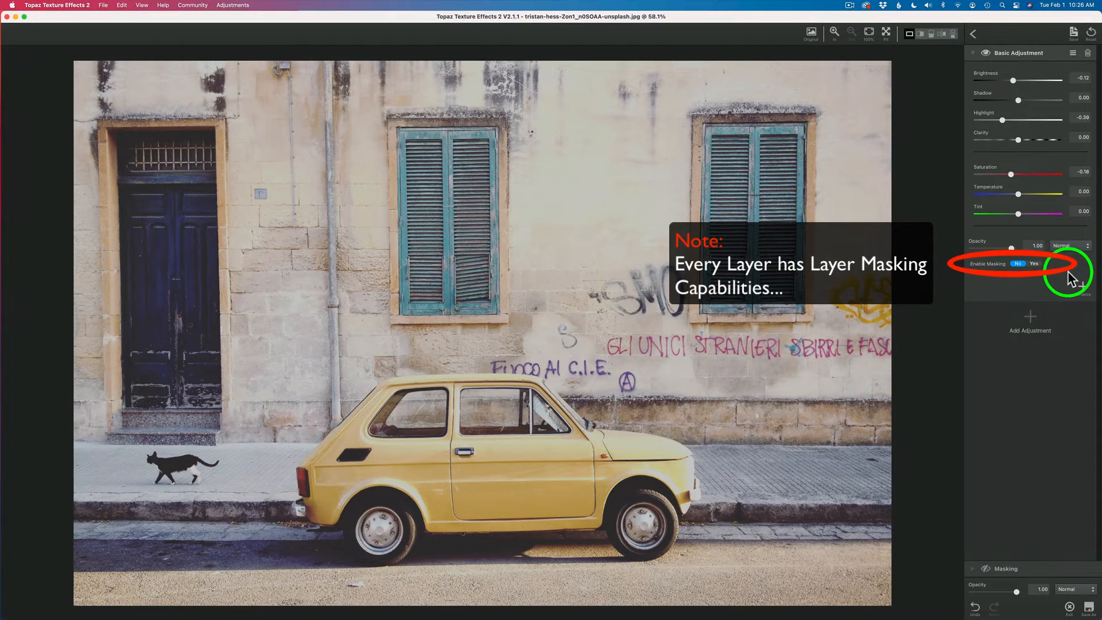
{"action": "left_click", "coordinate": [972, 52]}
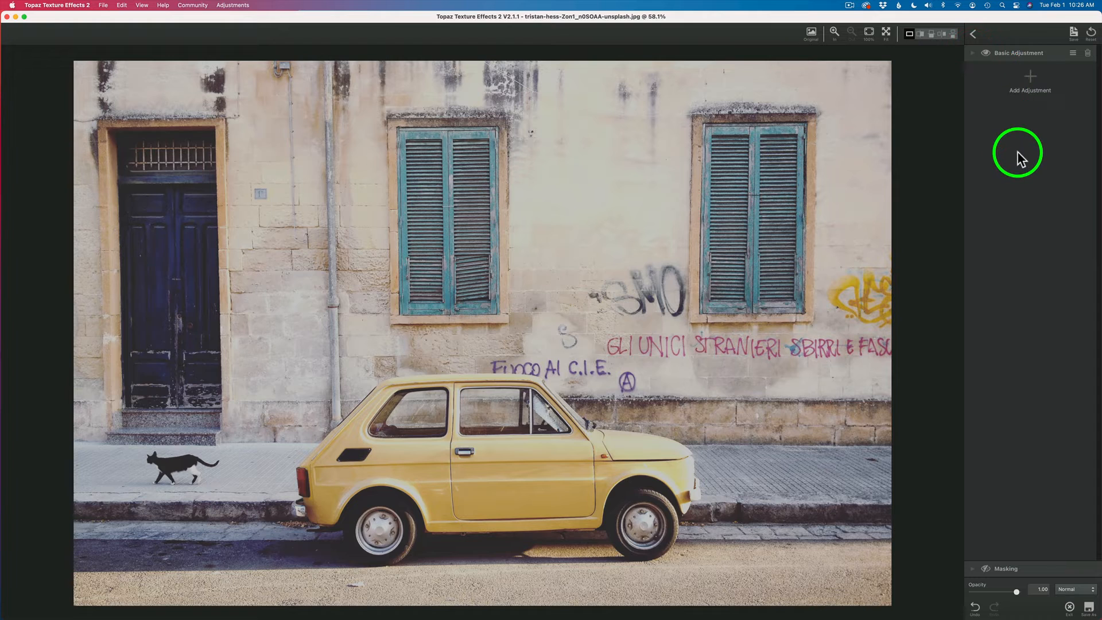
Add a Diffusion adjustment with Strength 0.46, Softness 0.36 and Blur 0.24.
{"action": "left_click", "coordinate": [1031, 74]}
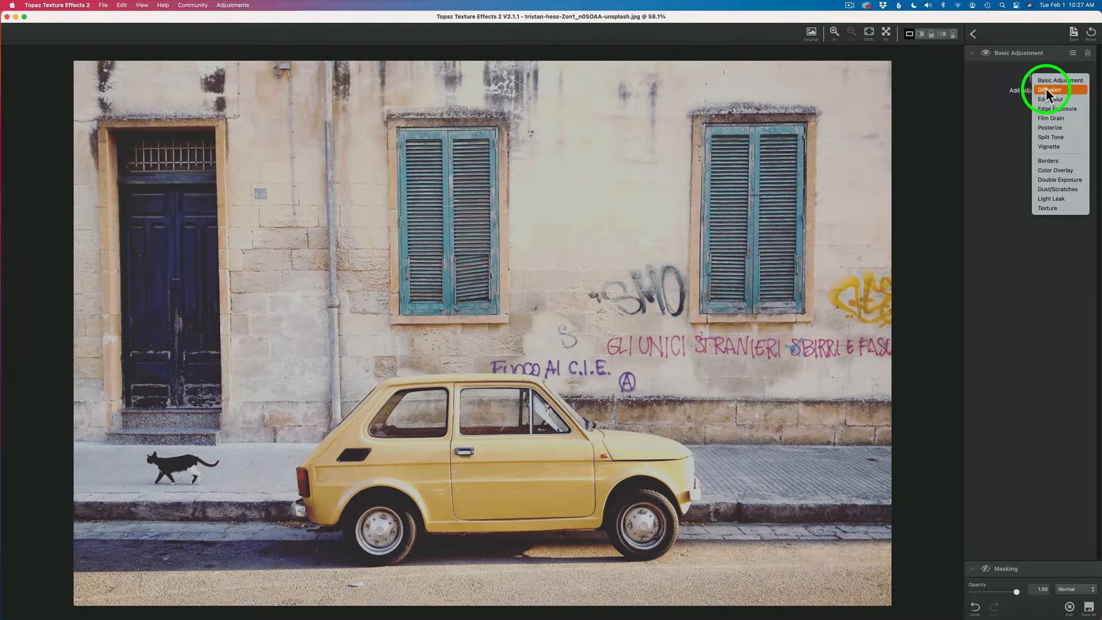
{"action": "left_click", "coordinate": [1048, 91]}
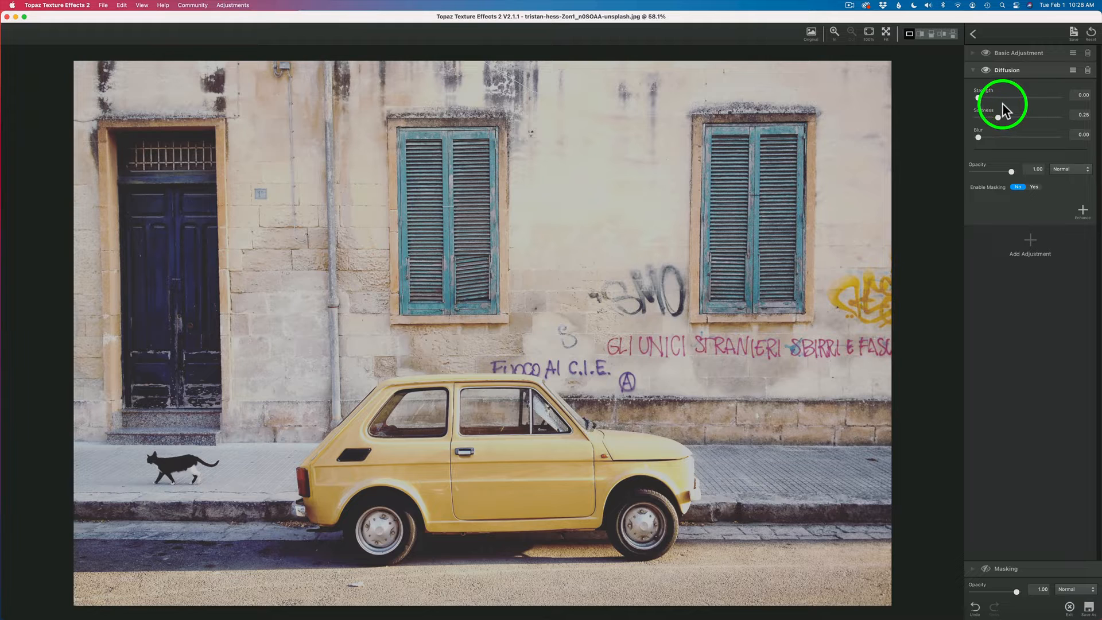
{"action": "left_click_drag", "start_coordinate": [980, 96], "coordinate": [1056, 99]}
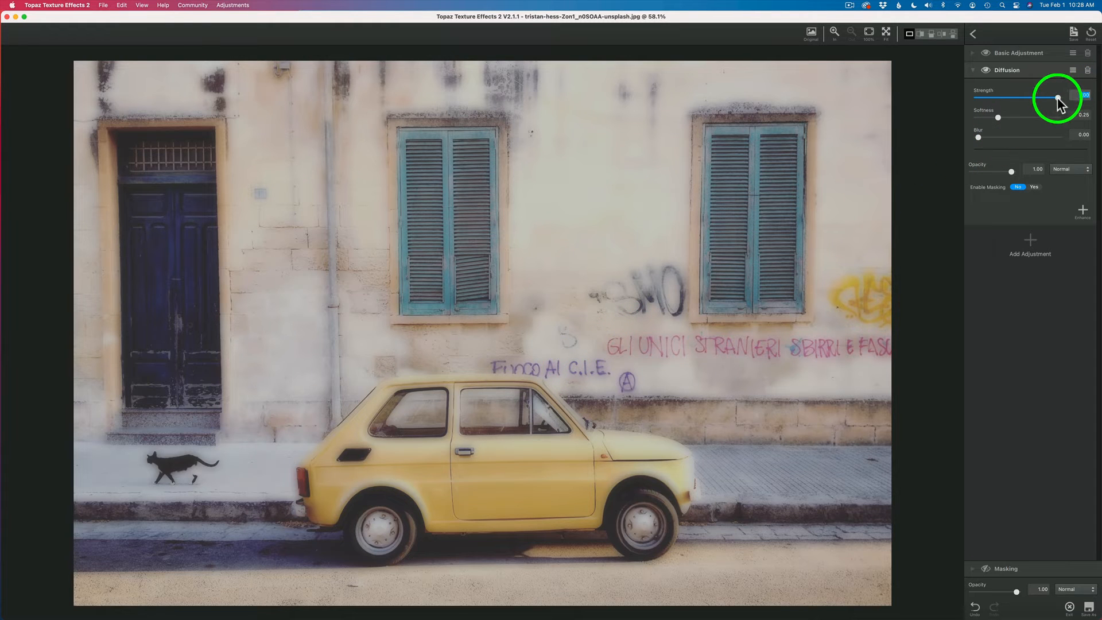
{"action": "left_click_drag", "start_coordinate": [1057, 97], "coordinate": [1039, 118]}
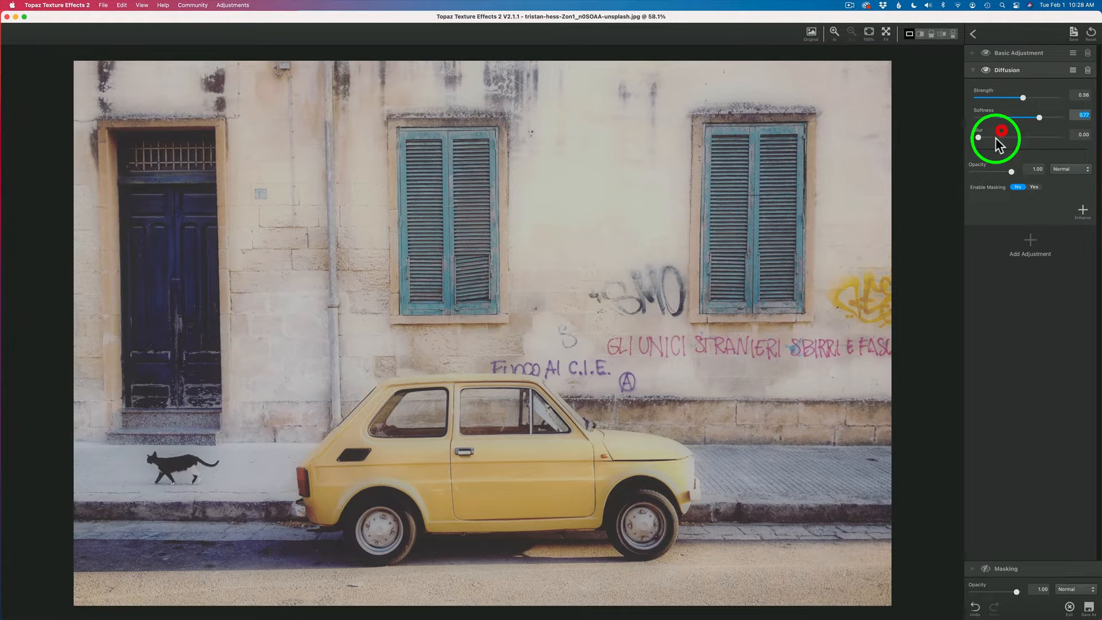
{"action": "left_click_drag", "start_coordinate": [978, 138], "coordinate": [1006, 118]}
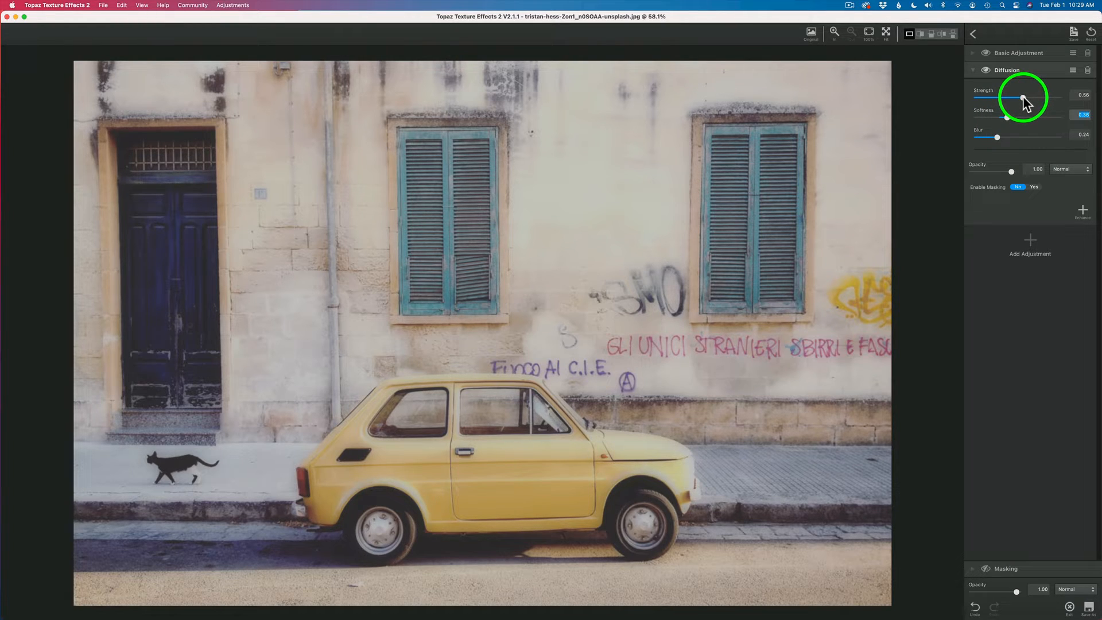
{"action": "mouse_move", "coordinate": [1023, 97]}
{"action": "left_mouse_down"}
{"action": "mouse_move", "coordinate": [1000, 95]}
{"action": "mouse_move", "coordinate": [1014, 96]}
{"action": "left_mouse_up"}
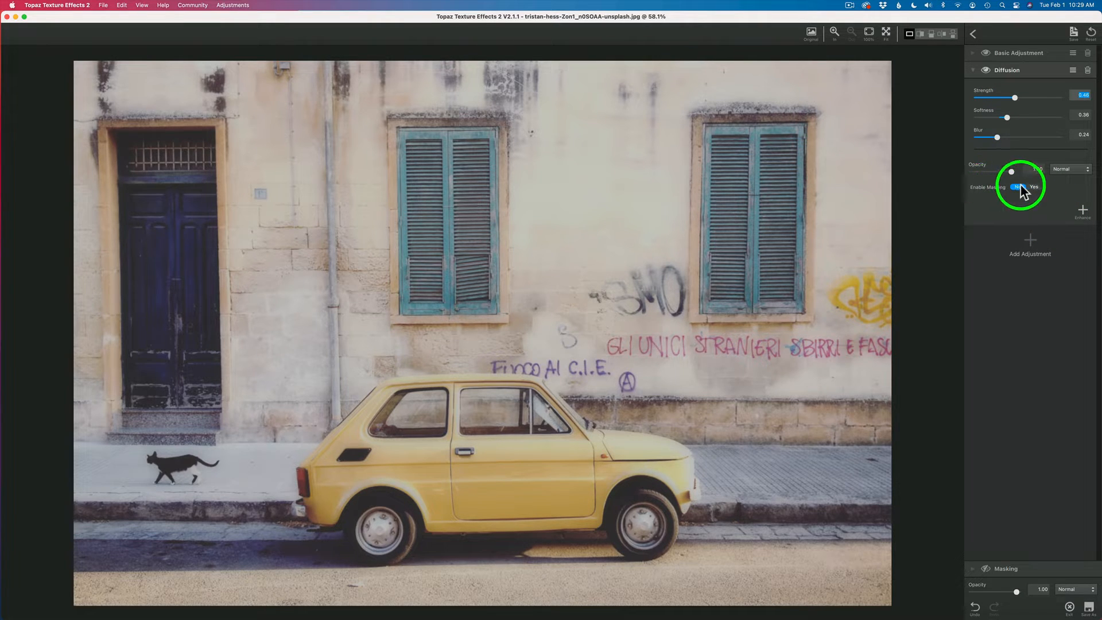
Try layer masking and a different opacity on the Diffusion adjustment, returning to no masking and opacity 1.00.
{"action": "left_click", "coordinate": [1037, 187]}
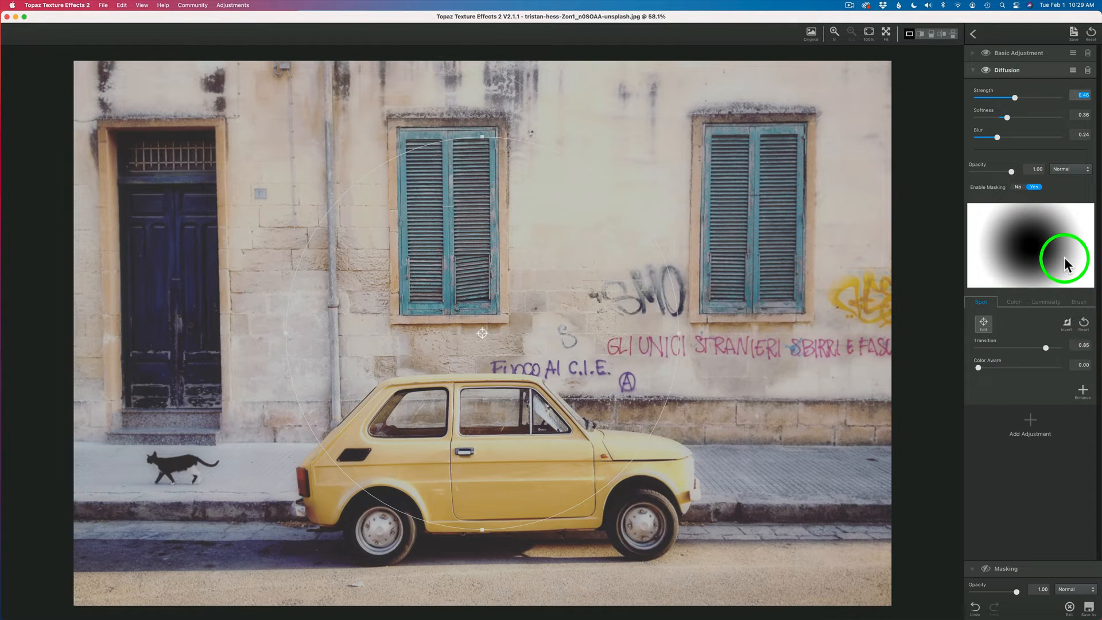
{"action": "left_click", "coordinate": [1017, 187]}
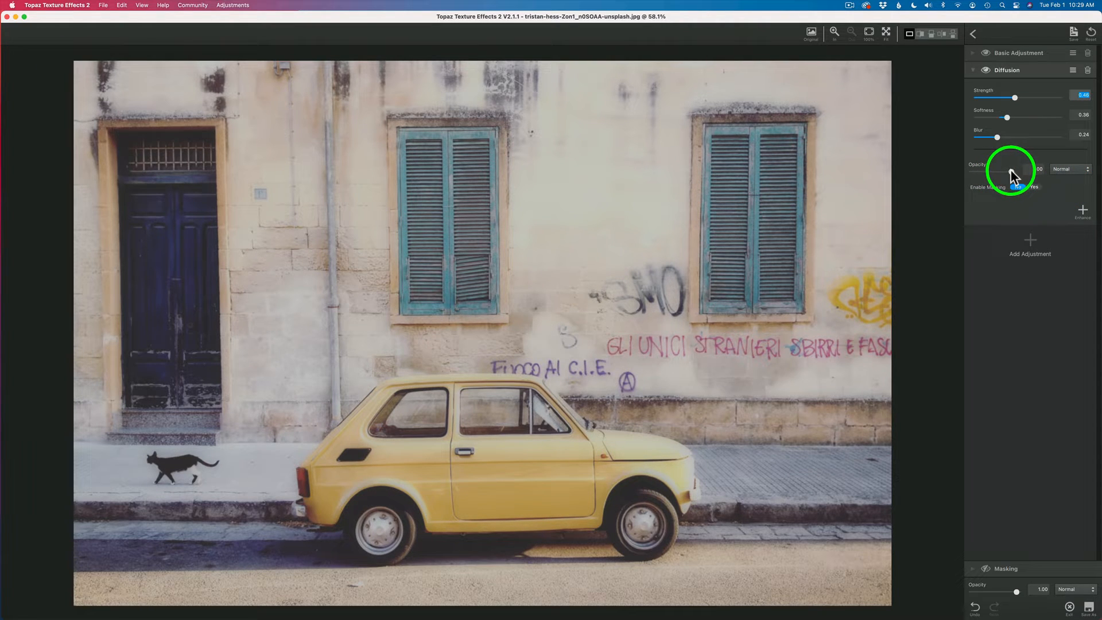
{"action": "mouse_move", "coordinate": [1011, 169]}
{"action": "left_mouse_down"}
{"action": "mouse_move", "coordinate": [987, 168]}
{"action": "mouse_move", "coordinate": [1029, 169]}
{"action": "left_mouse_up"}
{"action": "left_click", "coordinate": [1030, 169]}
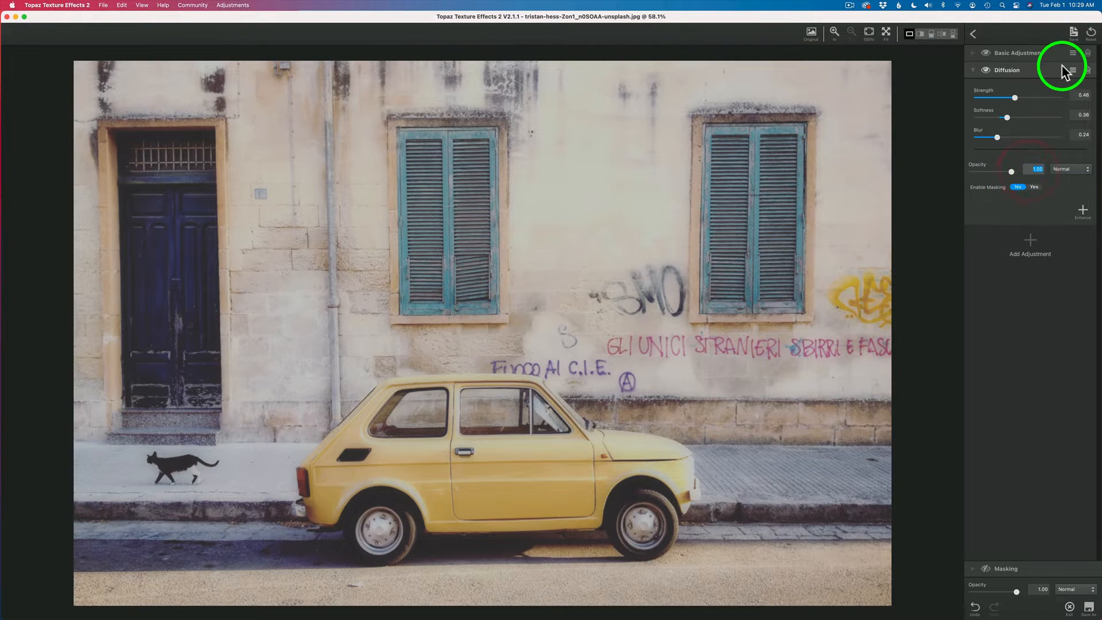
Collapse the Diffusion adjustment and compare the photo with Diffusion disabled and enabled.
{"action": "left_click", "coordinate": [972, 69]}
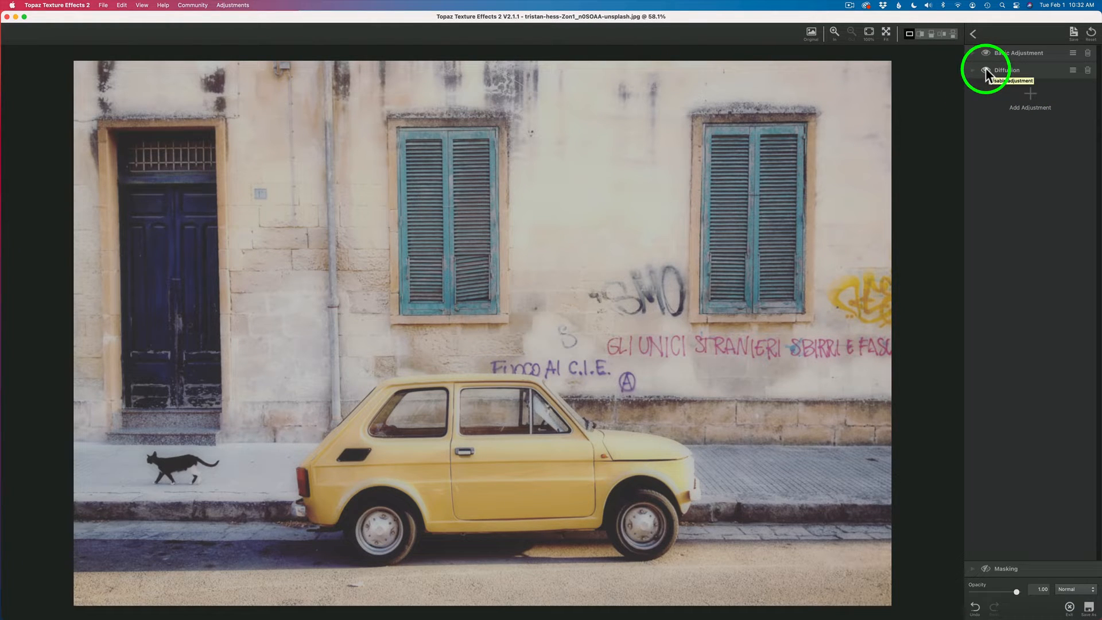
{"action": "left_click", "coordinate": [986, 68]}
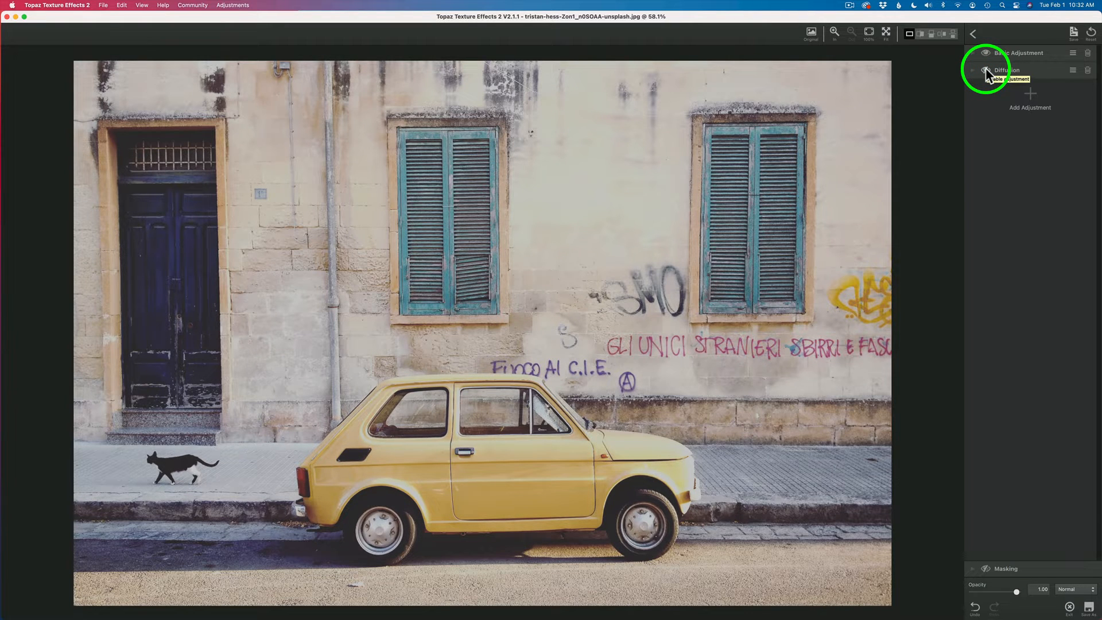
{"action": "left_click", "coordinate": [986, 52]}
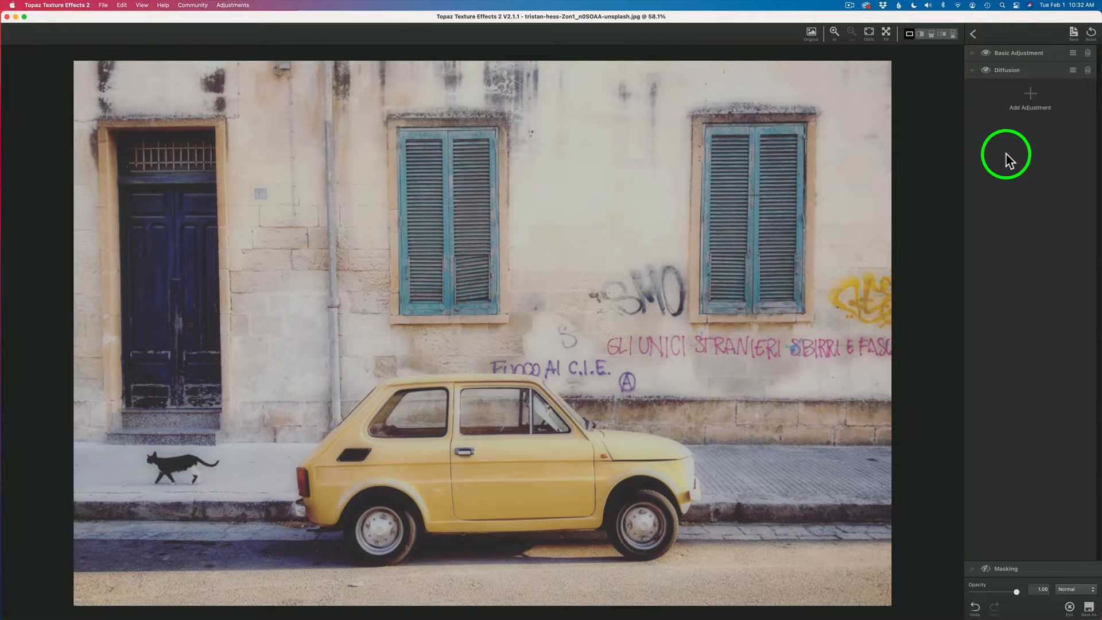
Add an Edge Blur adjustment, enable its masking and reshape the spot mask into a flatter ellipse spanning nearly the photo's full width.
{"action": "left_click", "coordinate": [1032, 93]}
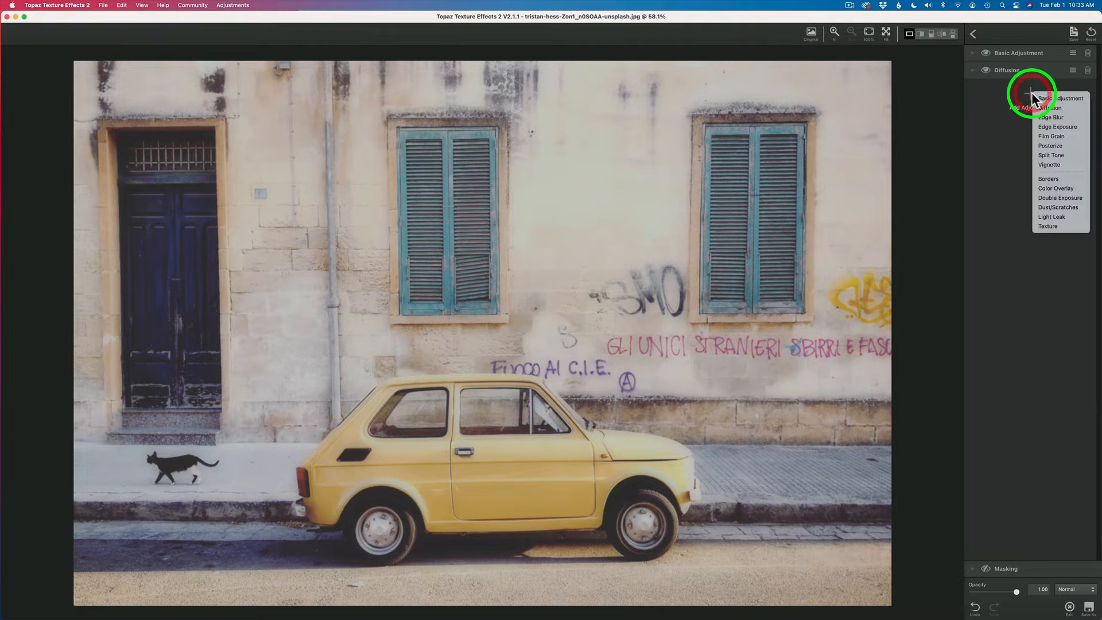
{"action": "left_click", "coordinate": [1054, 117]}
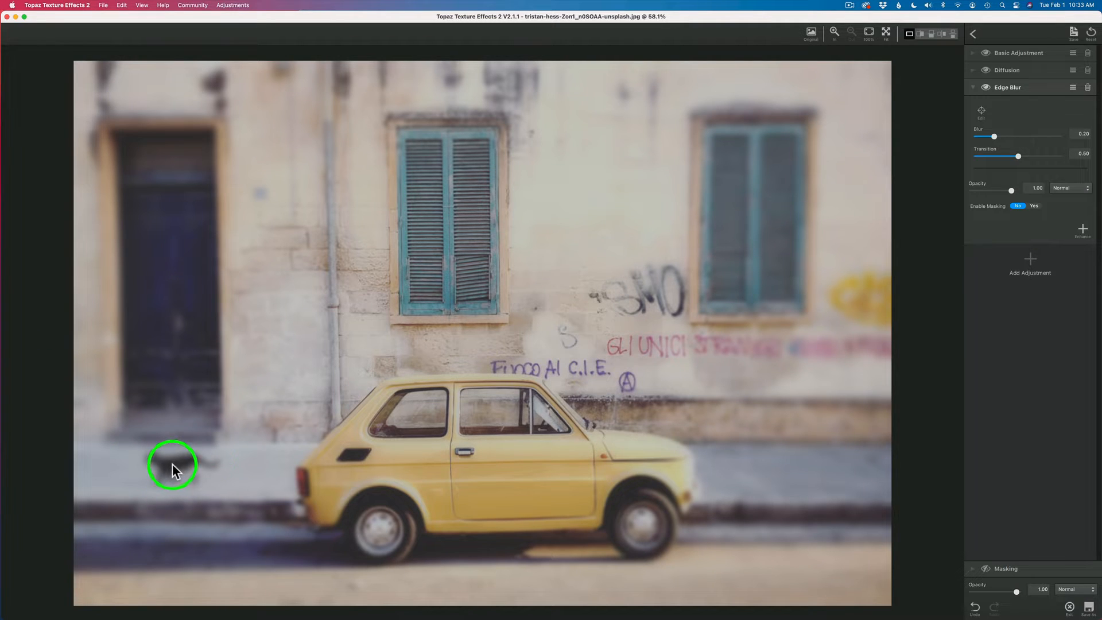
{"action": "left_click", "coordinate": [1035, 206]}
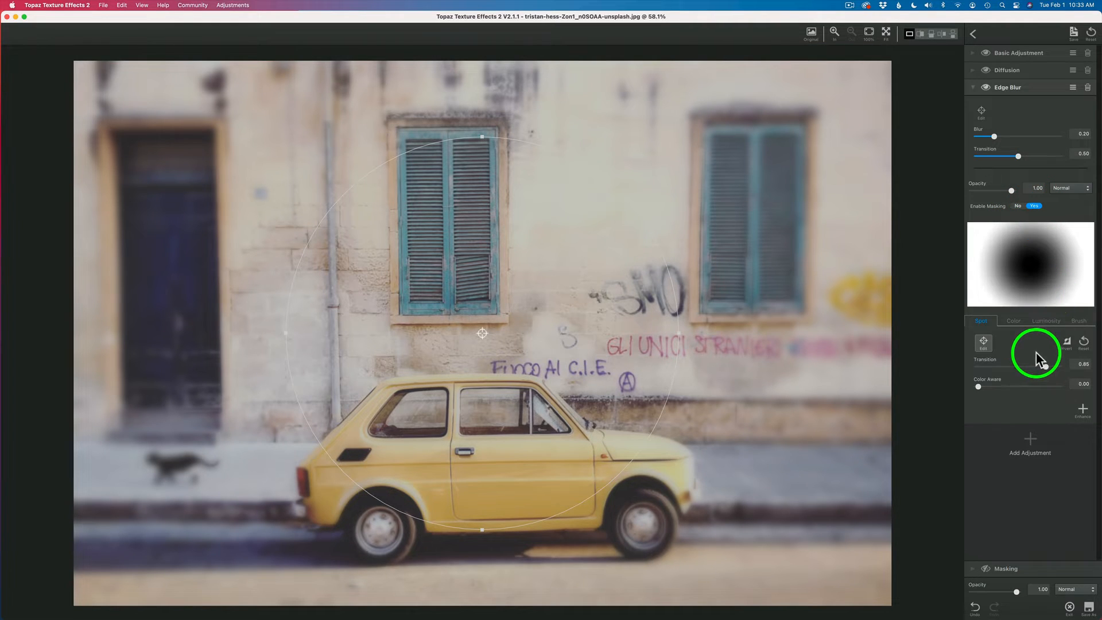
{"action": "left_click_drag", "start_coordinate": [287, 335], "coordinate": [79, 333]}
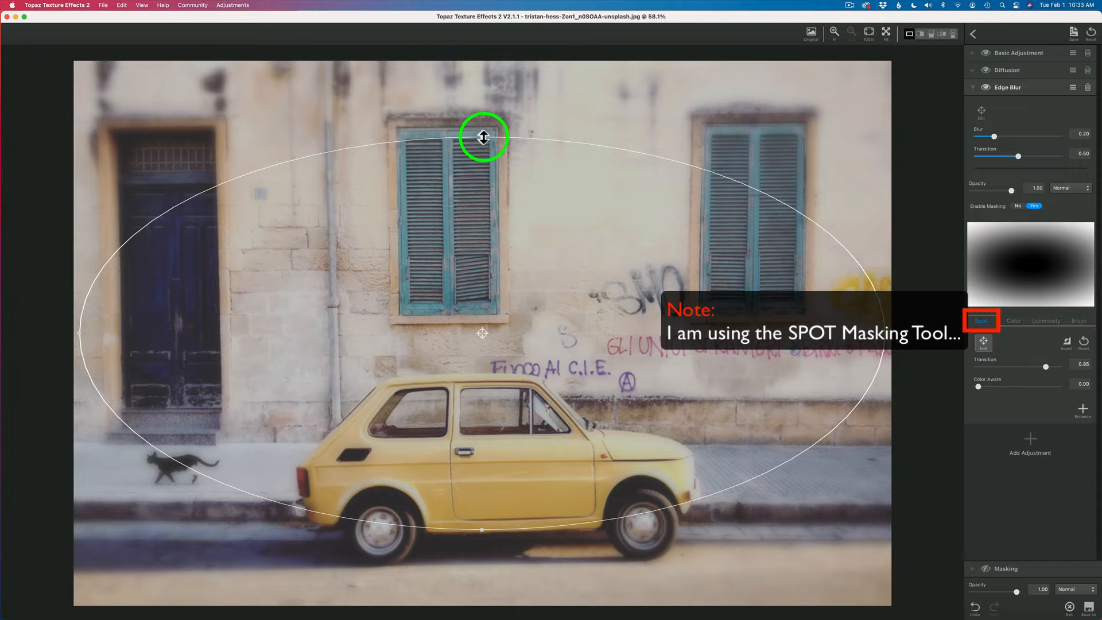
{"action": "left_click_drag", "start_coordinate": [482, 138], "coordinate": [482, 168]}
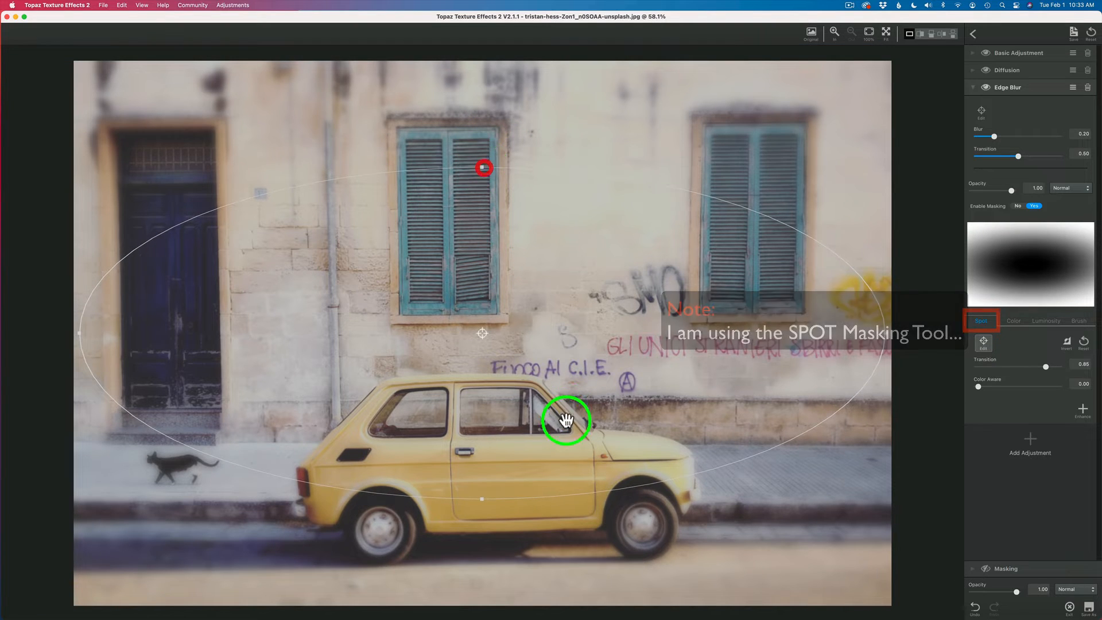
Move the Edge Blur spot mask down over the car and cat, set Blur to 0.14 and lower Transition slightly.
{"action": "left_click_drag", "start_coordinate": [529, 406], "coordinate": [528, 510]}
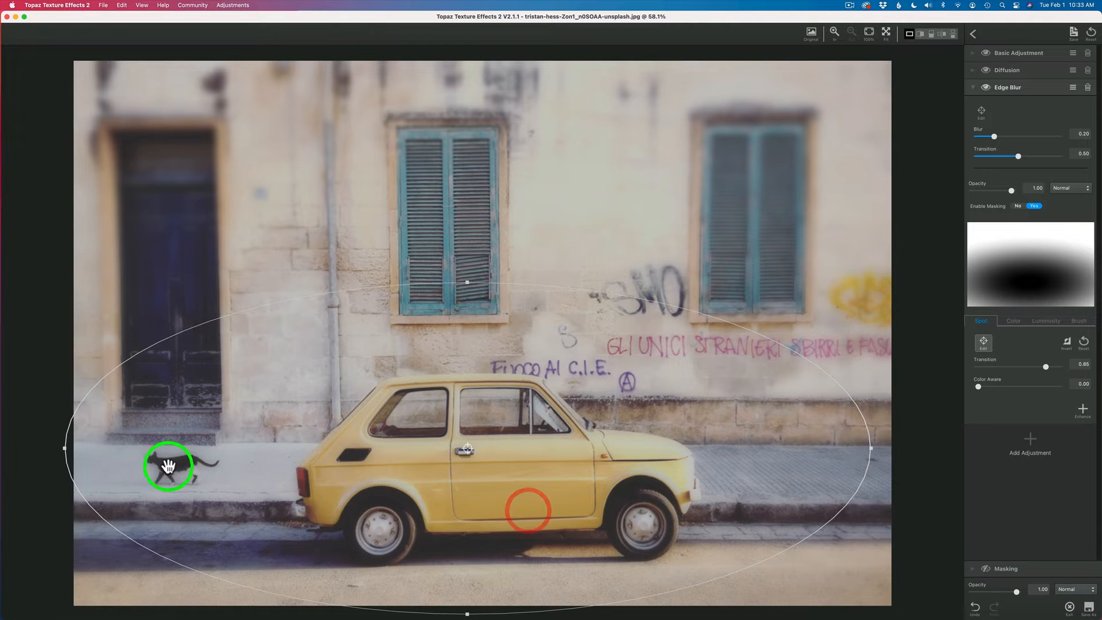
{"action": "left_click_drag", "start_coordinate": [420, 485], "coordinate": [416, 484]}
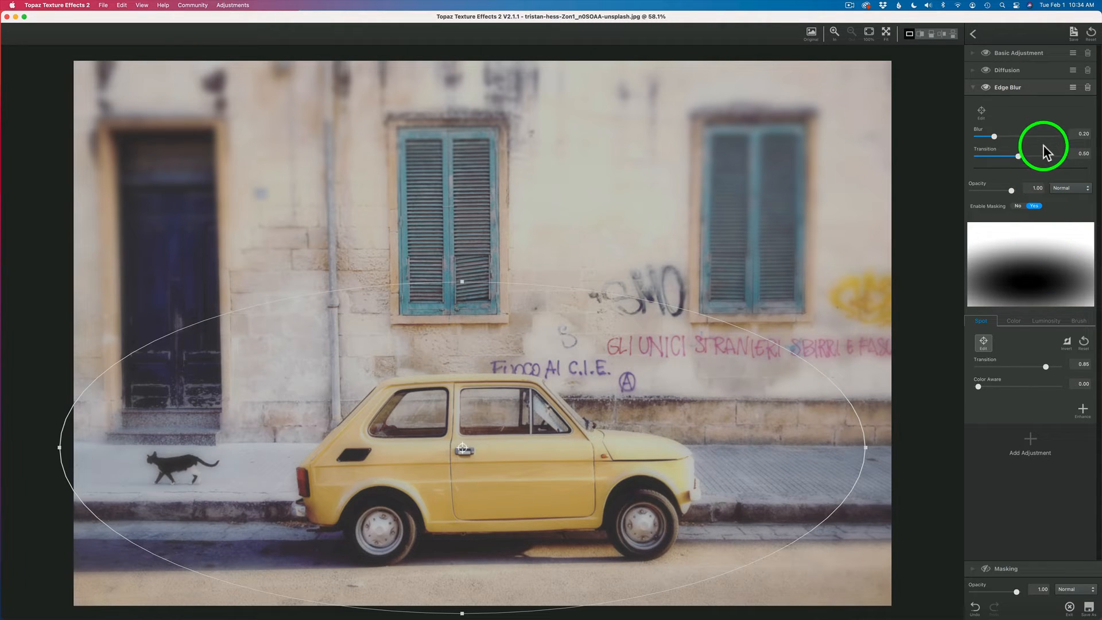
{"action": "left_click", "coordinate": [994, 137]}
{"action": "left_click_drag", "start_coordinate": [994, 137], "coordinate": [1014, 156]}
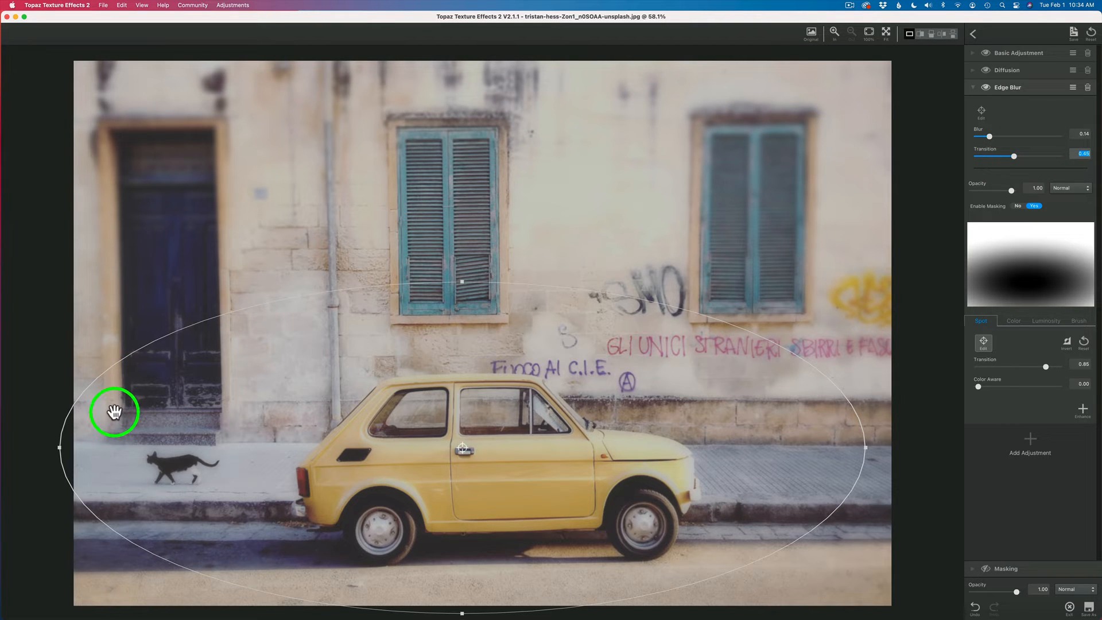
{"action": "left_click_drag", "start_coordinate": [464, 449], "coordinate": [428, 448]}
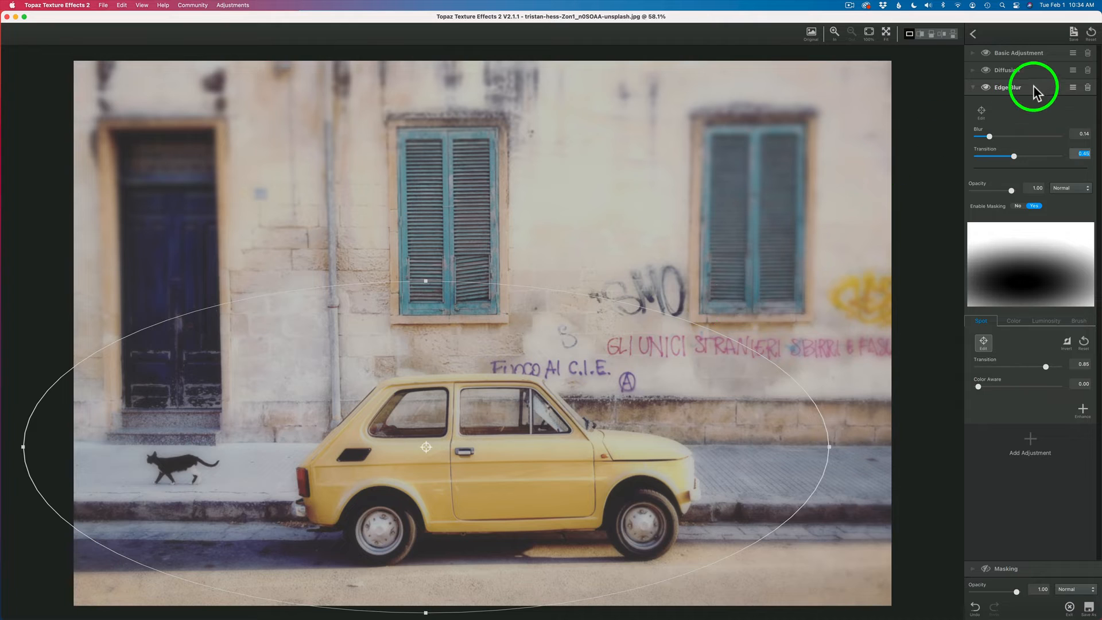
{"action": "left_click", "coordinate": [973, 87]}
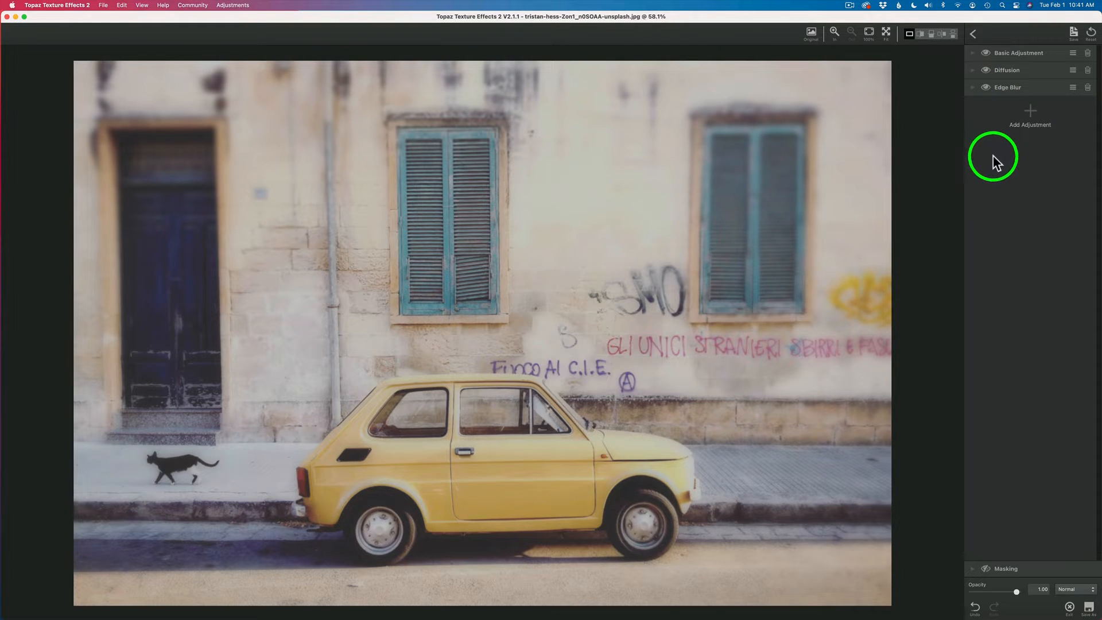
Add a Light Leak adjustment and flip the default leak vertically so it crosses the upper part of the photo.
{"action": "left_click", "coordinate": [1030, 110]}
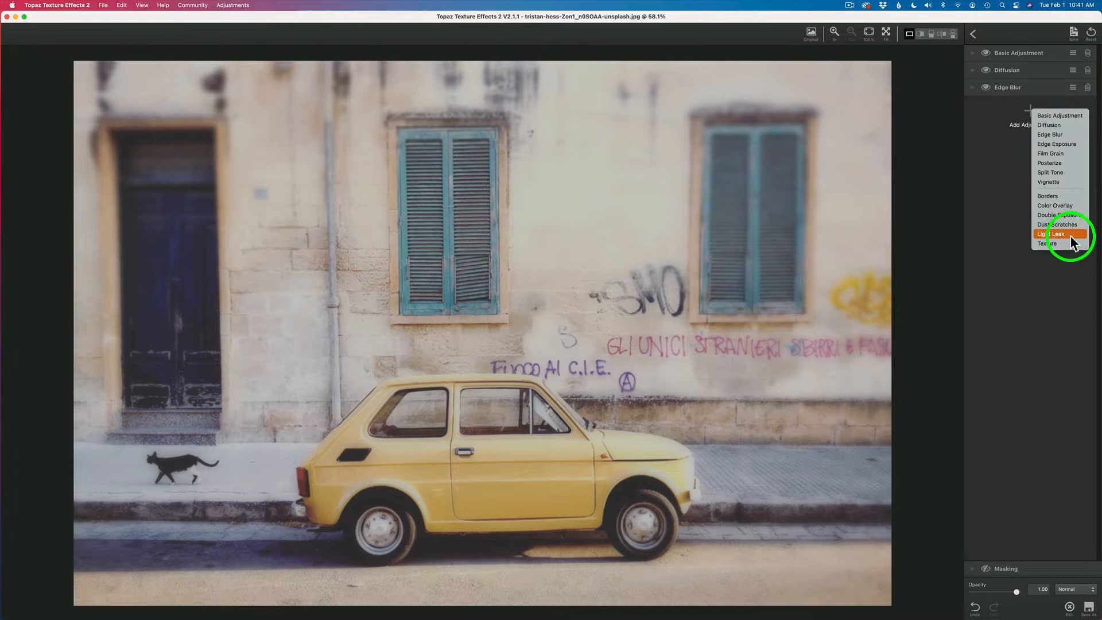
{"action": "left_click", "coordinate": [1052, 232]}
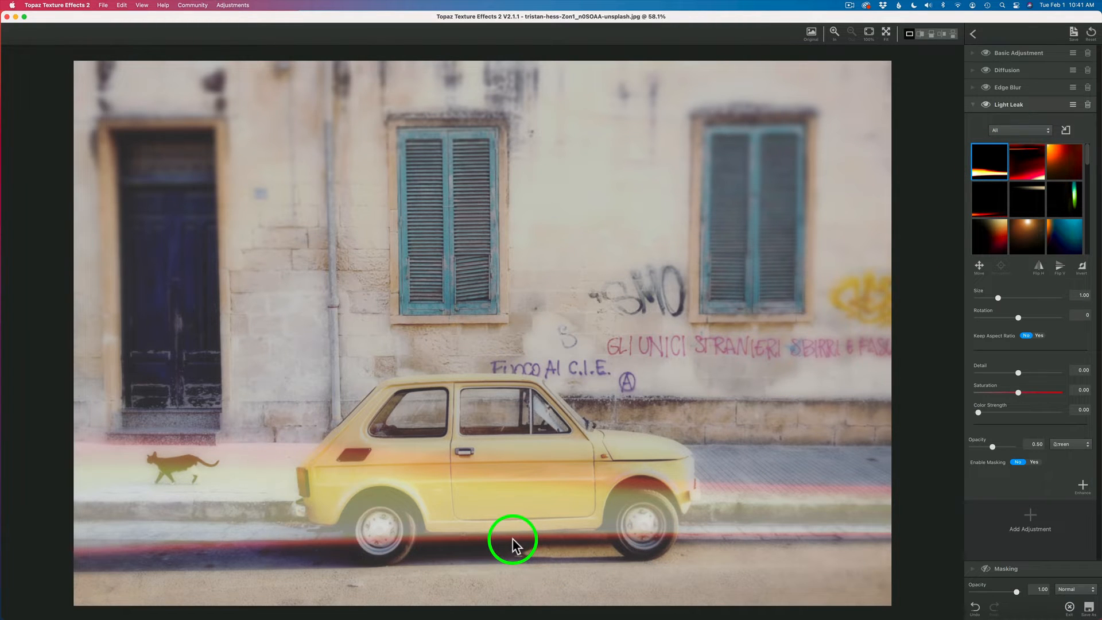
{"action": "left_click", "coordinate": [1060, 268]}
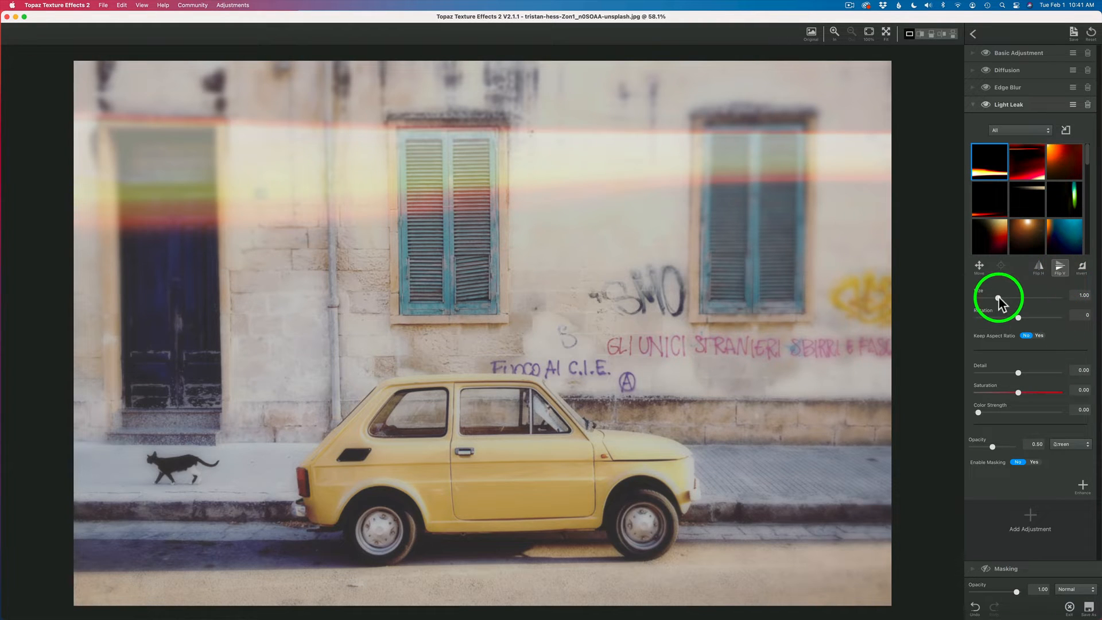
Set the light leak's Size to 1.03 and move it slightly up and to the right on the photo.
{"action": "left_click_drag", "start_coordinate": [996, 295], "coordinate": [981, 295]}
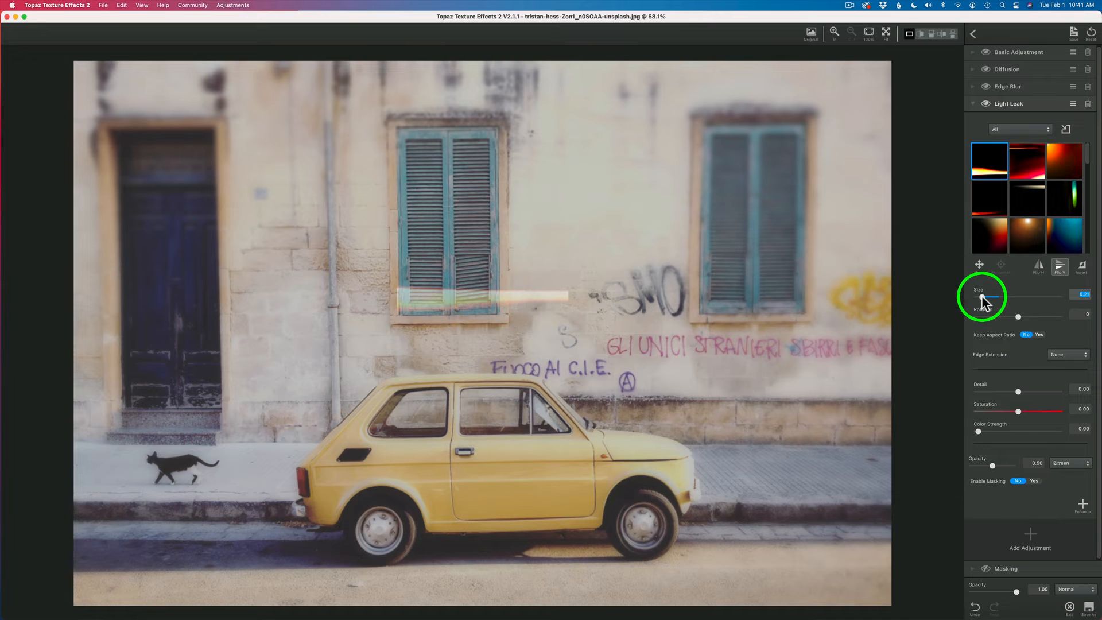
{"action": "left_click_drag", "start_coordinate": [982, 297], "coordinate": [999, 297]}
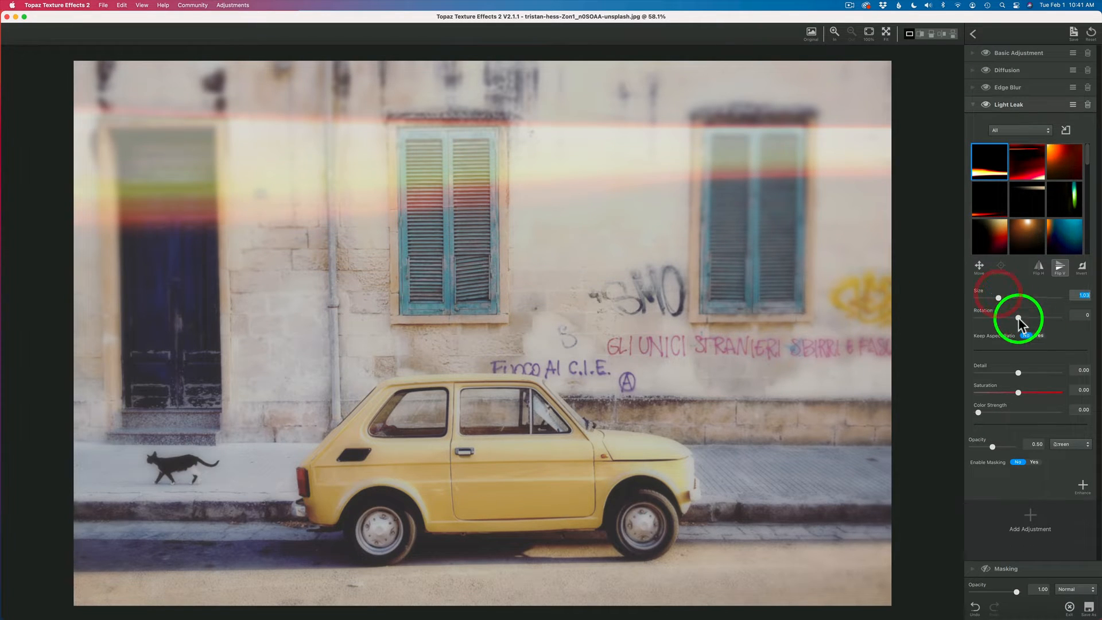
{"action": "left_click", "coordinate": [979, 266]}
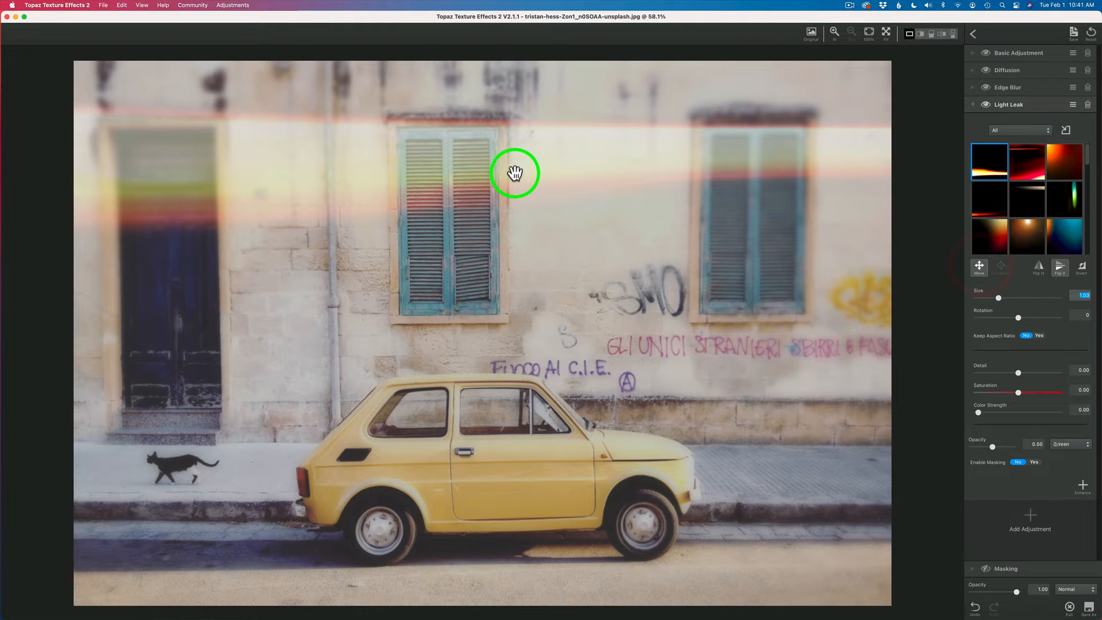
{"action": "left_click_drag", "start_coordinate": [511, 174], "coordinate": [536, 152]}
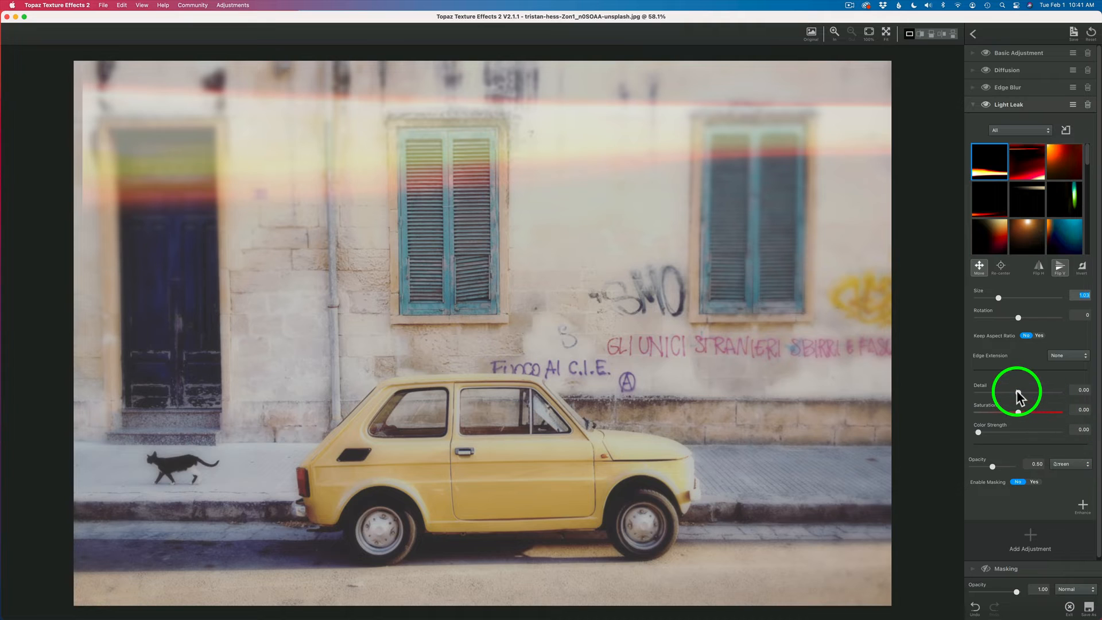
Set the light leak's Detail to 0.19 and Saturation to 0.18.
{"action": "mouse_move", "coordinate": [1017, 393]}
{"action": "left_mouse_down"}
{"action": "mouse_move", "coordinate": [1058, 392]}
{"action": "mouse_move", "coordinate": [1013, 393]}
{"action": "mouse_move", "coordinate": [1082, 413]}
{"action": "mouse_move", "coordinate": [1025, 412]}
{"action": "left_mouse_up"}
{"action": "left_click", "coordinate": [1018, 412]}
Try a higher Color Strength on the light leak, returning it to 0.00.
{"action": "left_click", "coordinate": [978, 432]}
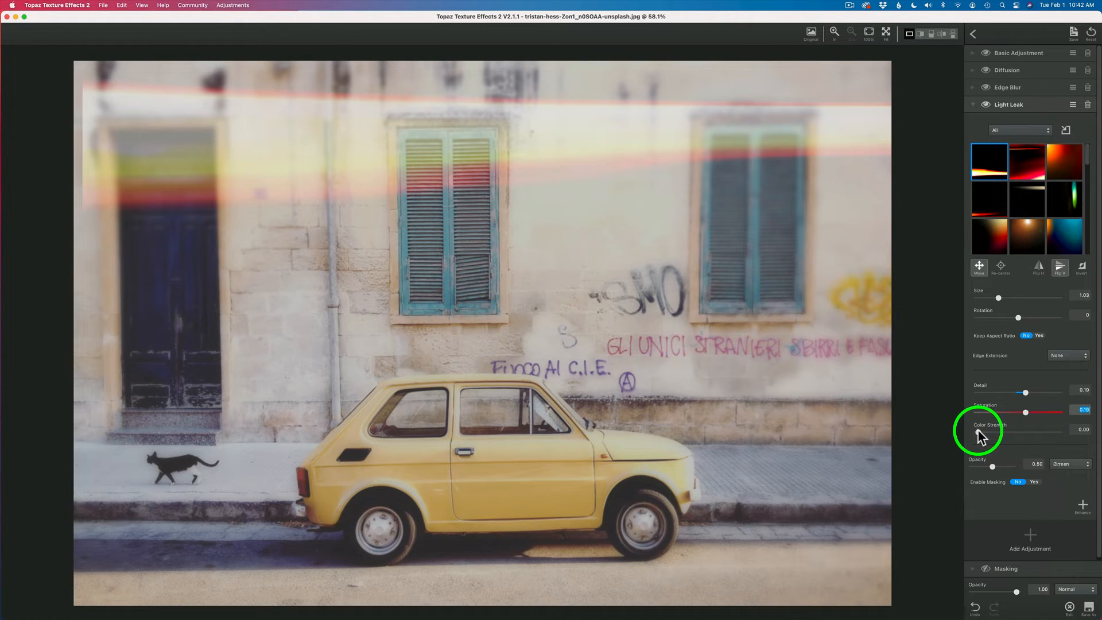
{"action": "left_click_drag", "start_coordinate": [978, 432], "coordinate": [1002, 432]}
{"action": "left_click", "coordinate": [978, 452]}
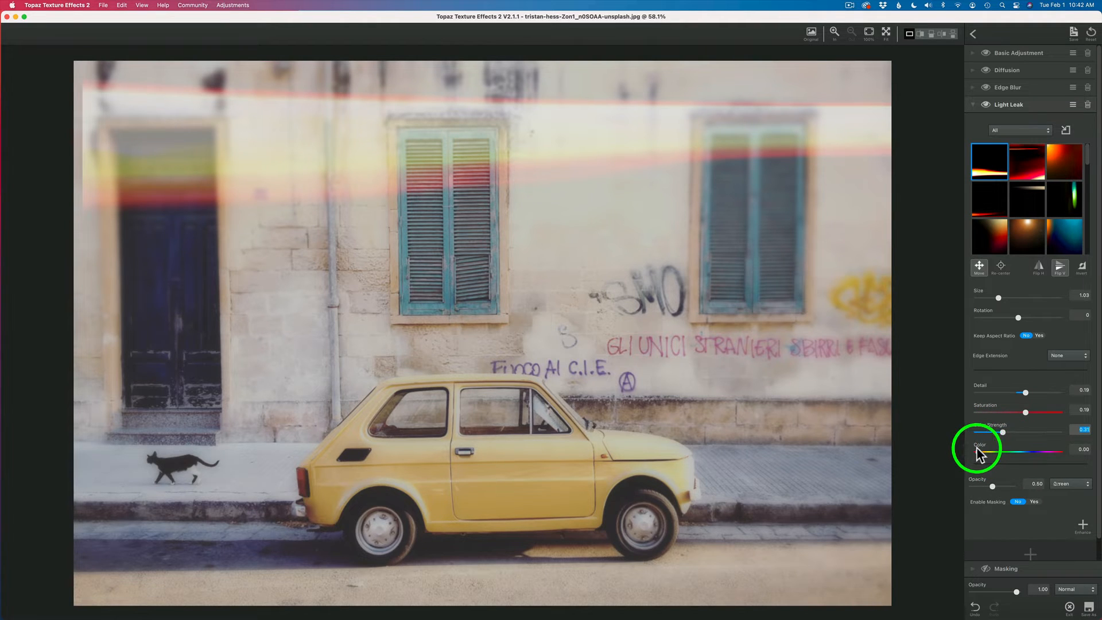
{"action": "left_click_drag", "start_coordinate": [1003, 432], "coordinate": [937, 436]}
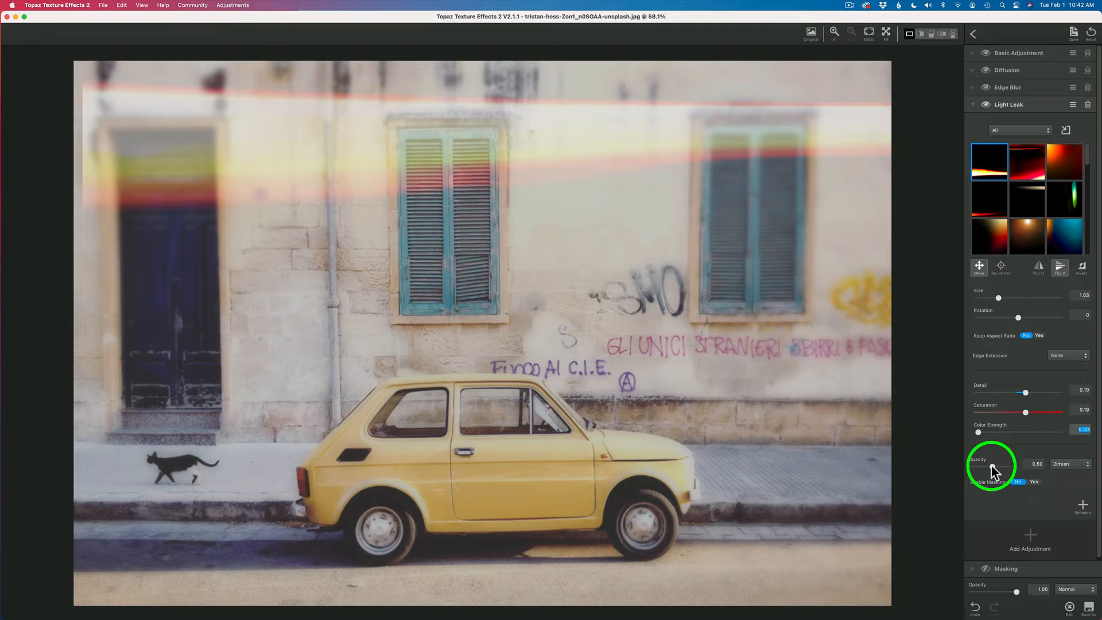
Lower the light leak's opacity to about 0.38 and compare the photo with the Light Leak adjustment disabled and enabled.
{"action": "left_click_drag", "start_coordinate": [991, 466], "coordinate": [986, 464]}
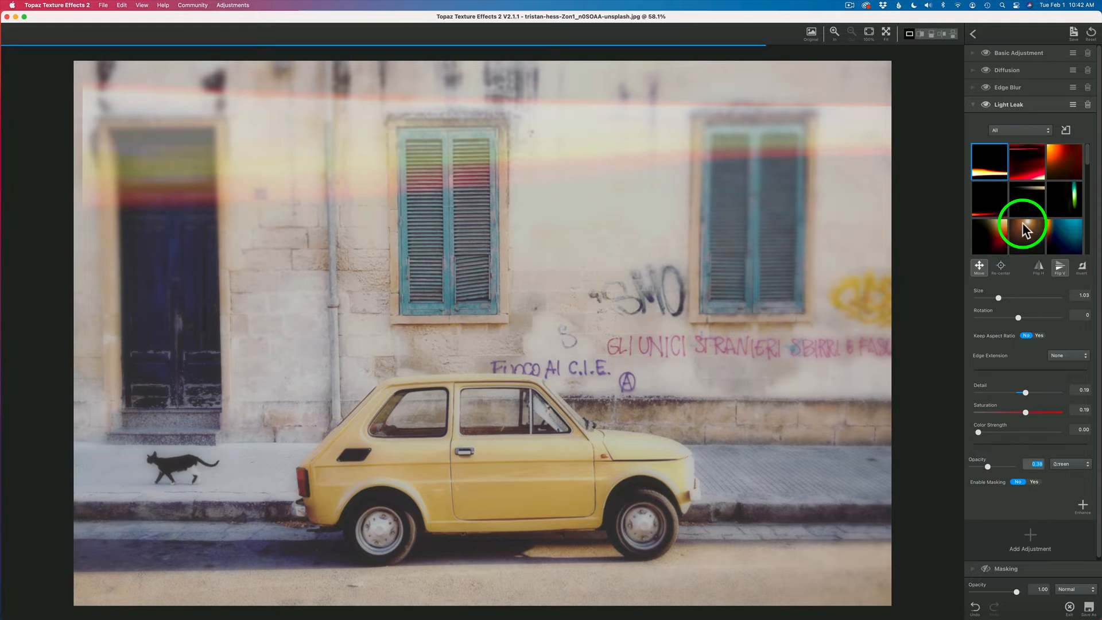
{"action": "left_click", "coordinate": [985, 105]}
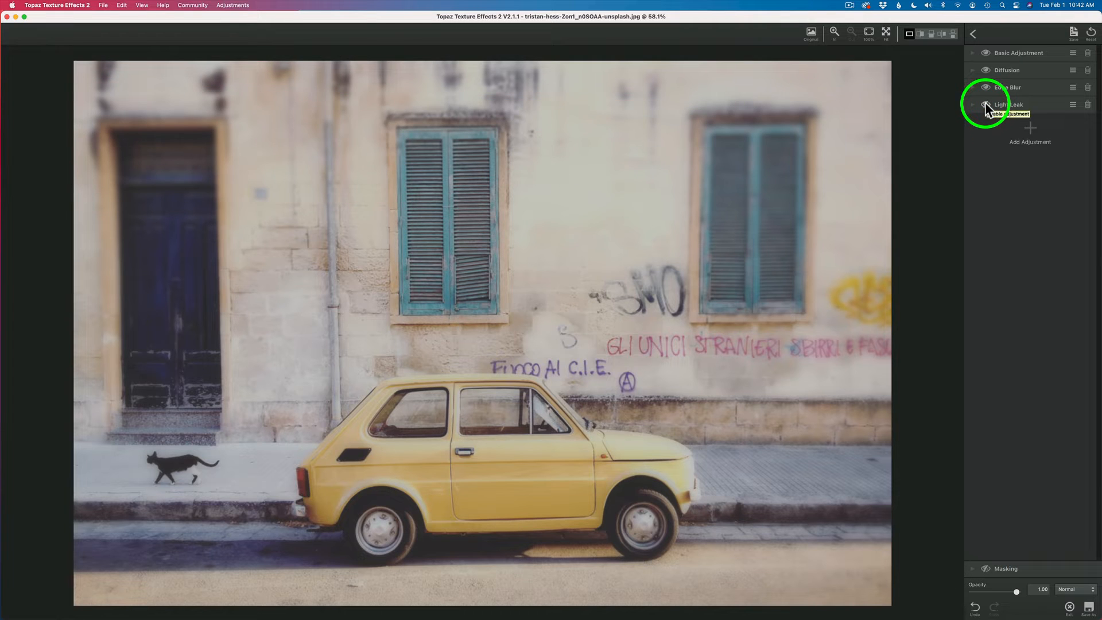
{"action": "left_click", "coordinate": [985, 105]}
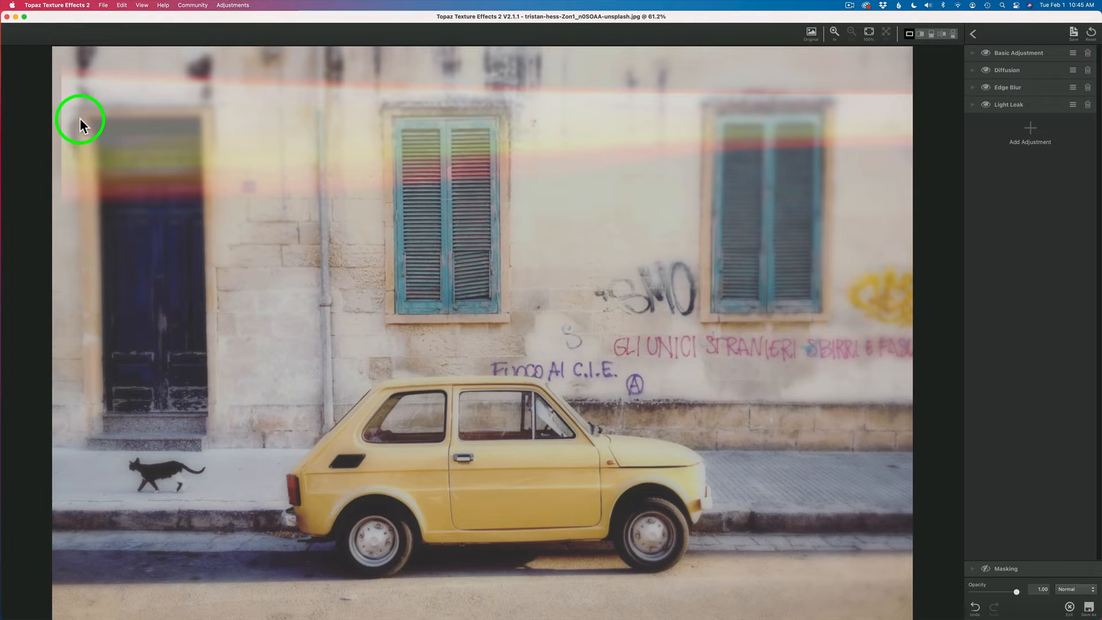
Shift the light leak left and slightly up to cover the photo's left edge, and collapse its settings.
{"action": "left_click", "coordinate": [972, 105]}
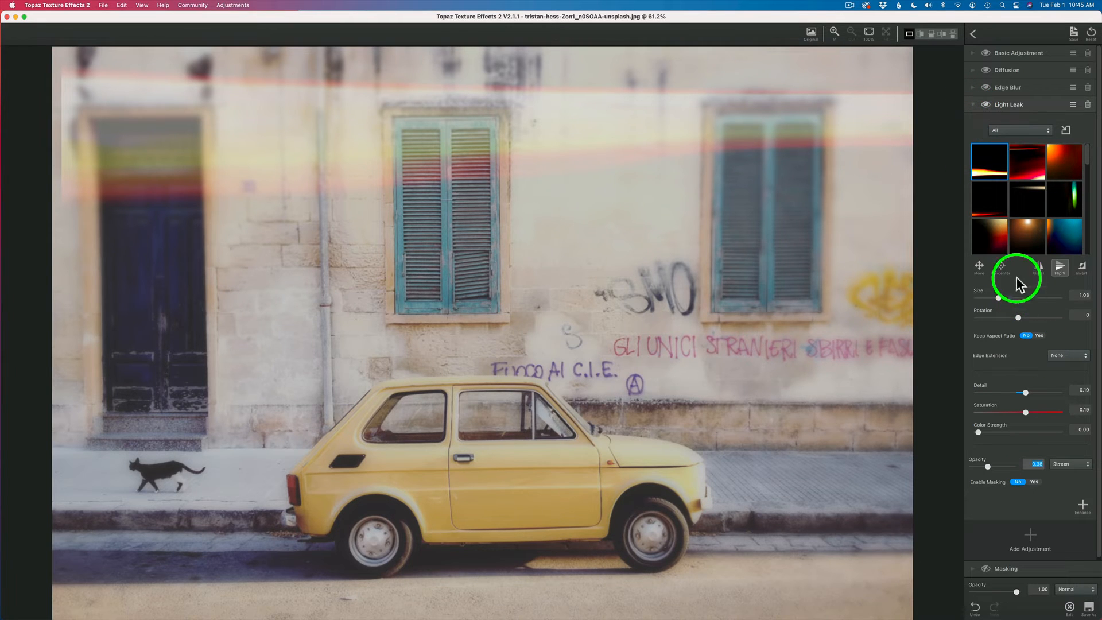
{"action": "left_click", "coordinate": [979, 265]}
{"action": "left_click_drag", "start_coordinate": [352, 140], "coordinate": [337, 122]}
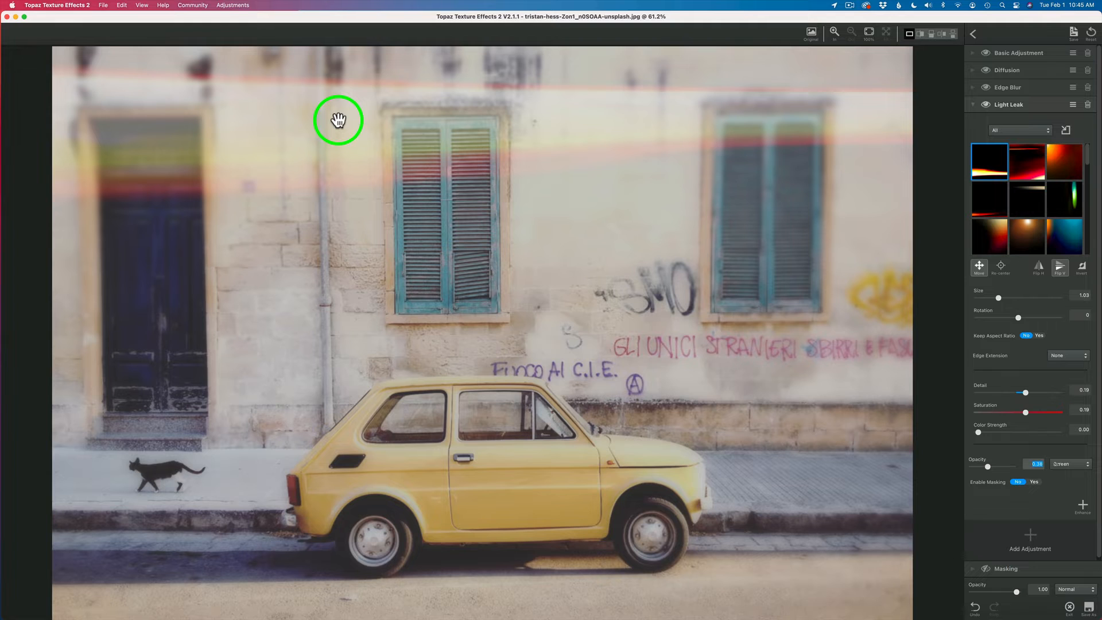
{"action": "left_click", "coordinate": [972, 105]}
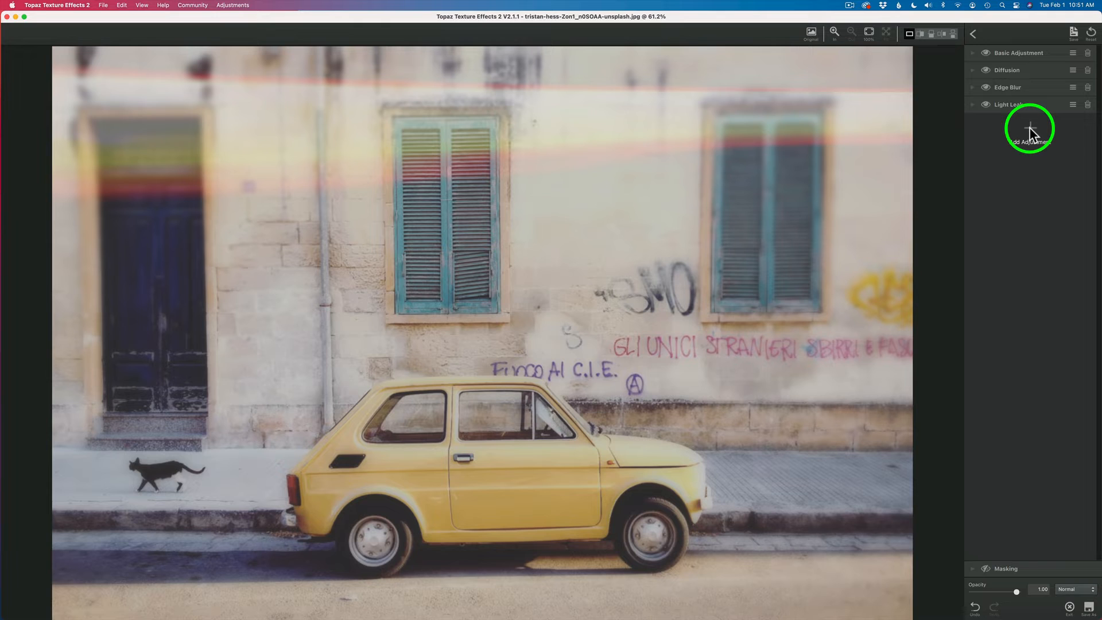
Add a Double Exposure adjustment and look at its texture import manager without importing an image.
{"action": "left_click", "coordinate": [1029, 129]}
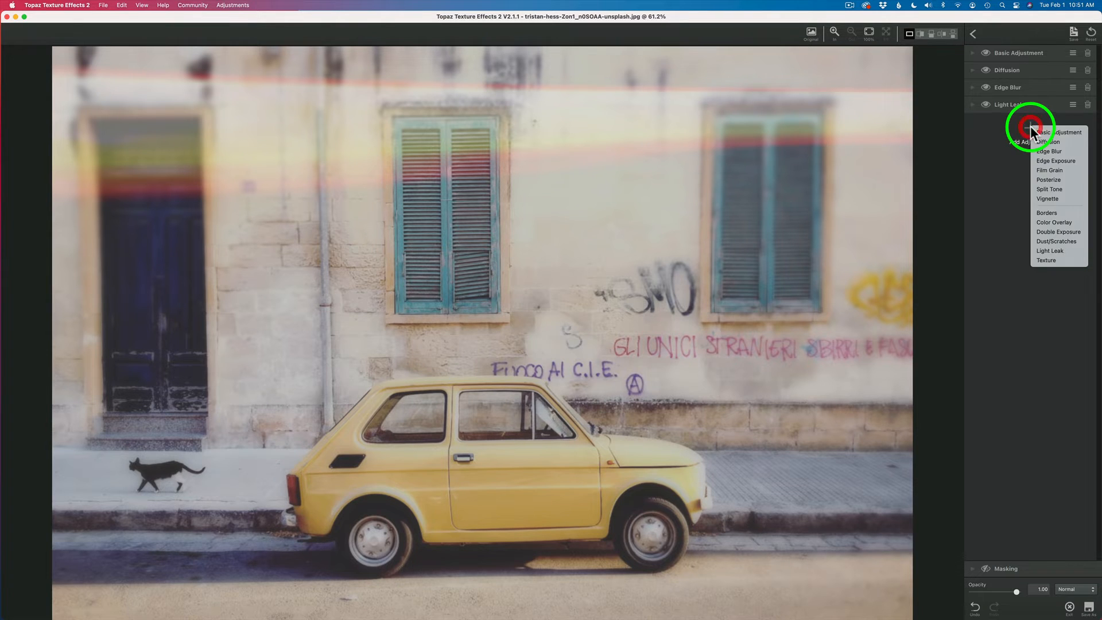
{"action": "left_click", "coordinate": [1066, 233]}
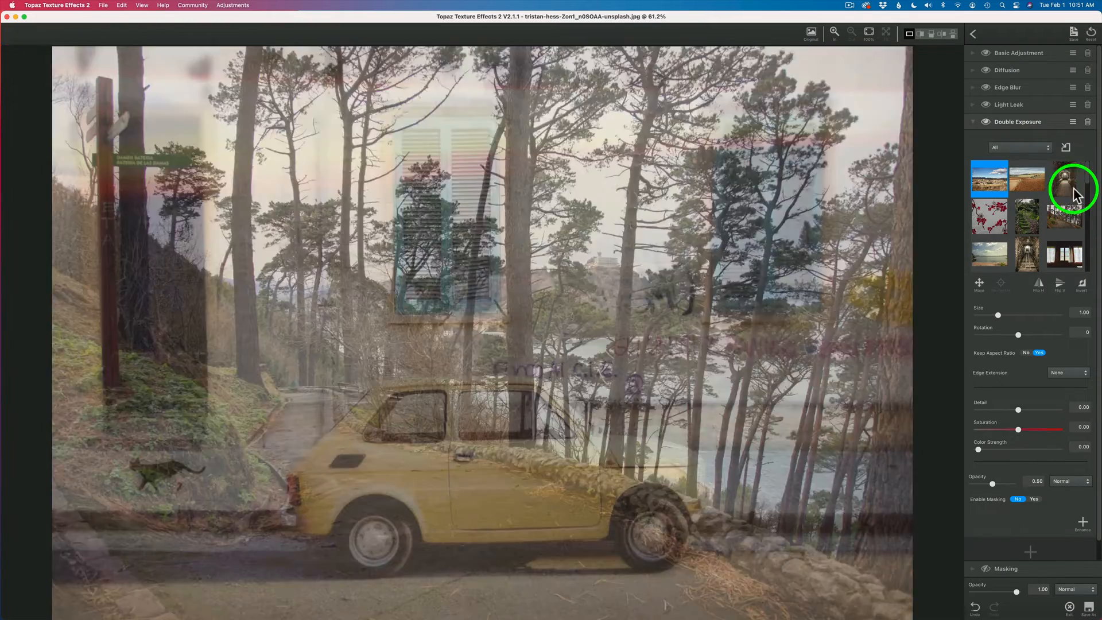
{"action": "scroll", "coordinate": [1066, 150], "scroll_direction": "down", "scroll_amount": 1}
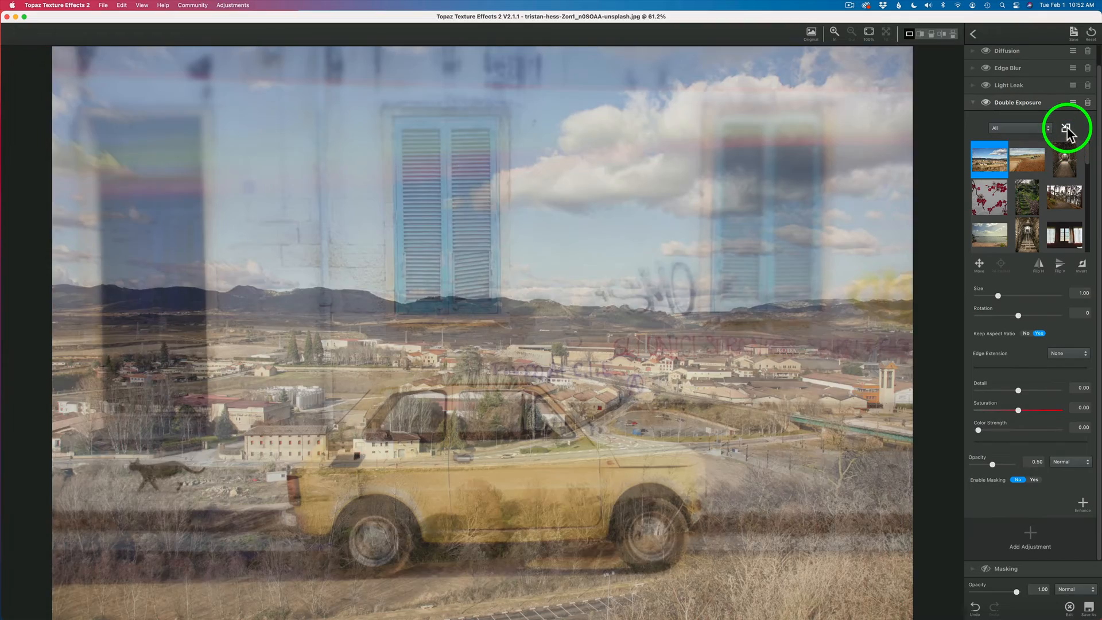
{"action": "left_click", "coordinate": [1066, 128]}
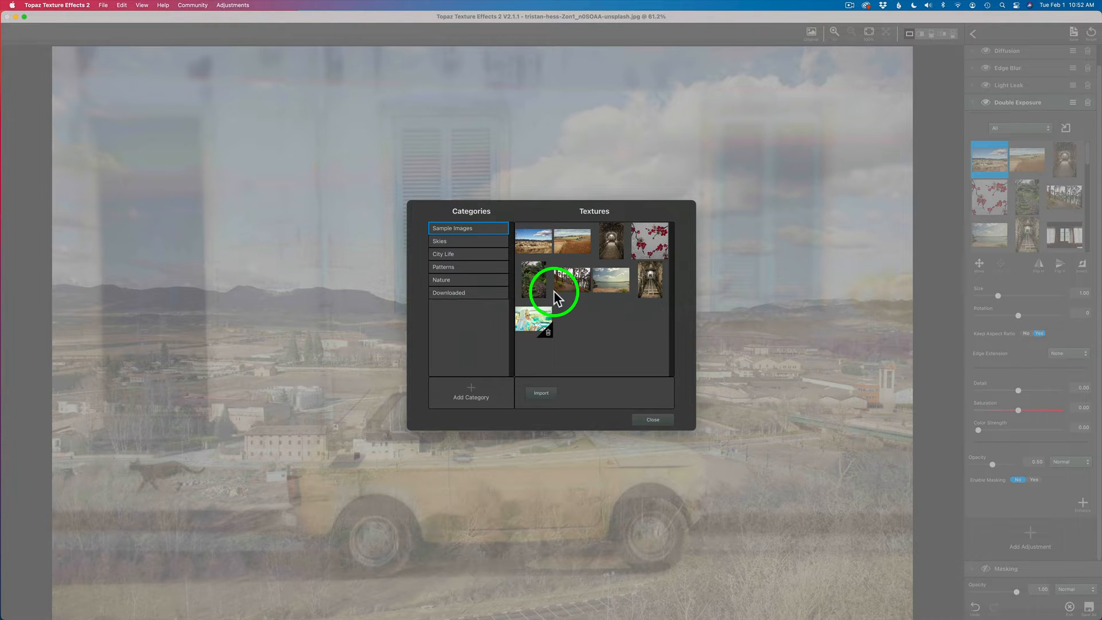
{"action": "left_click", "coordinate": [665, 419]}
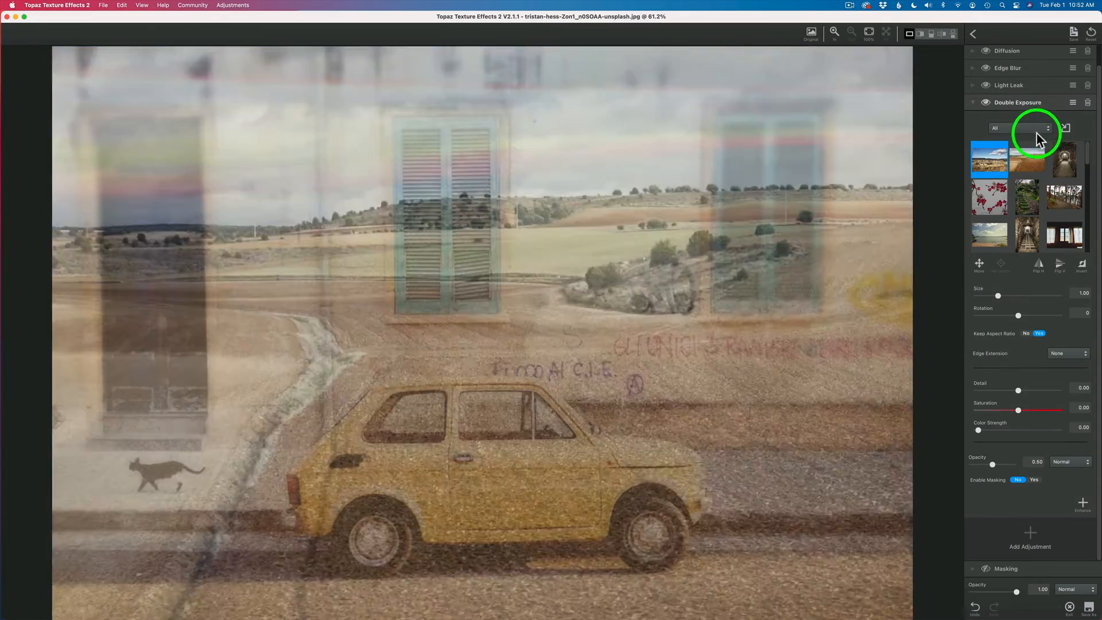
Filter the double exposure images to Sample Images and apply the picture of the woman in sunglasses driving a car.
{"action": "left_click", "coordinate": [1027, 126]}
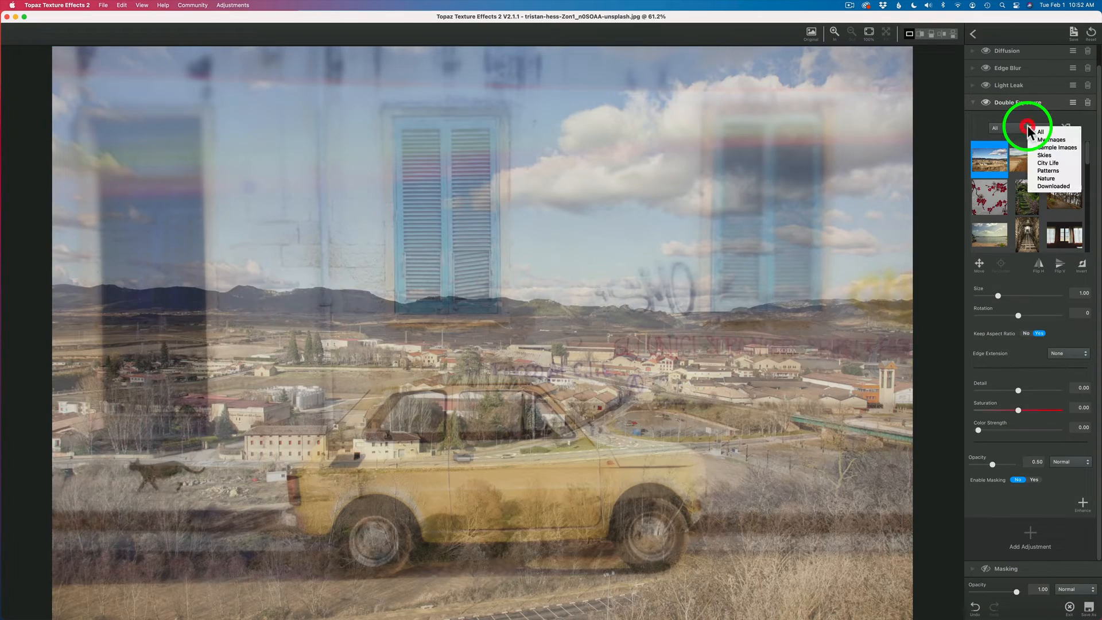
{"action": "left_click", "coordinate": [1050, 148]}
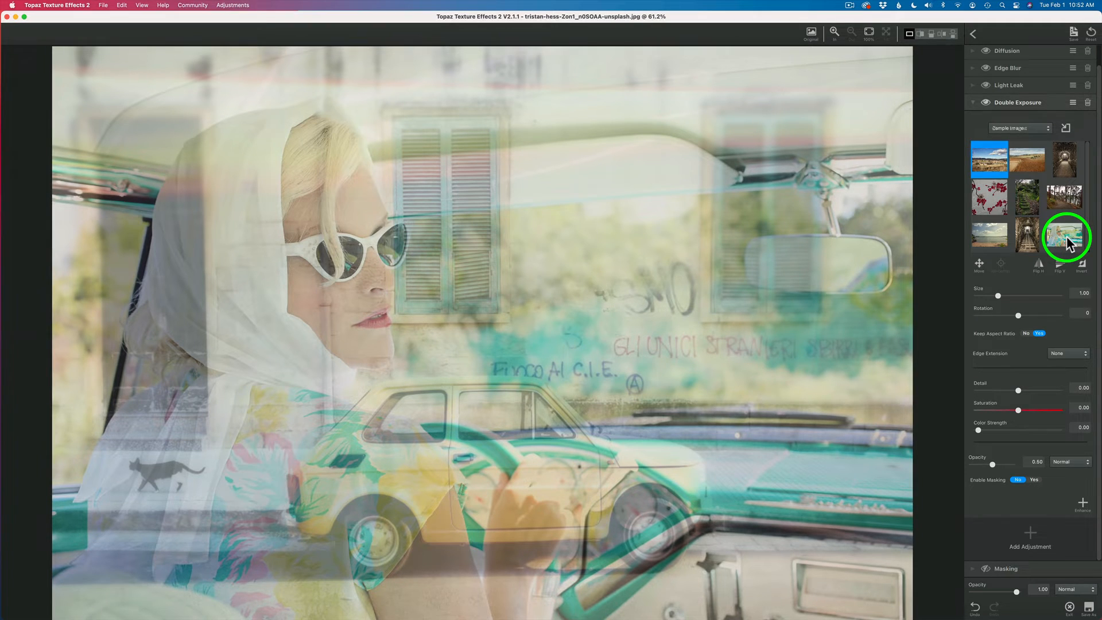
{"action": "left_click", "coordinate": [1065, 236]}
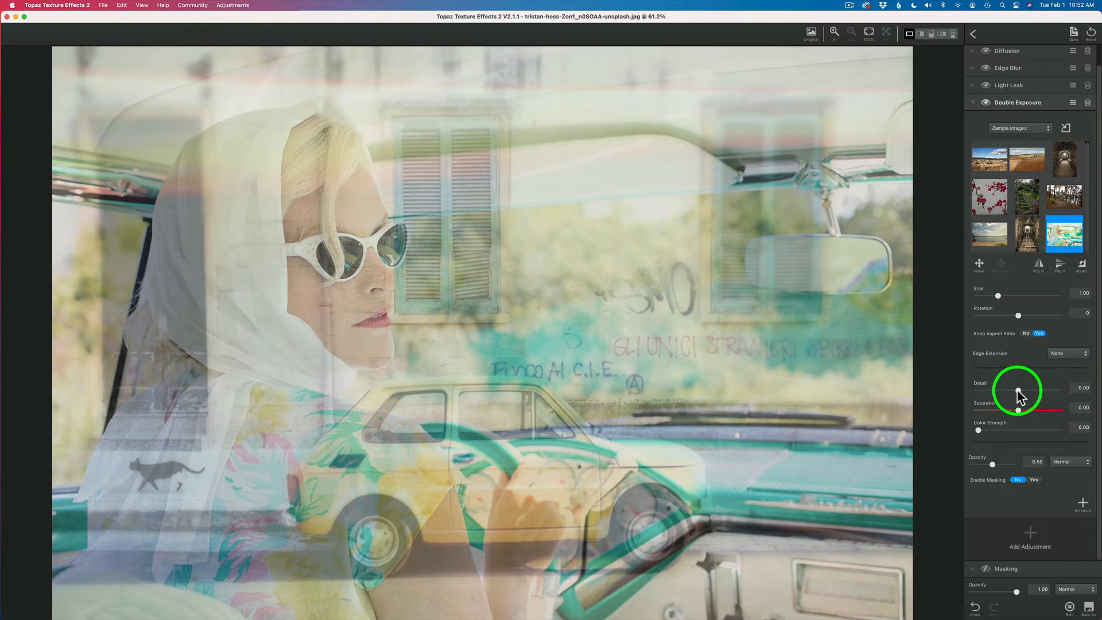
Set the double exposure's Detail to -0.61, Saturation to -1.00, Rotation to 3 and Size to 1.18, and nudge its position slightly.
{"action": "left_click_drag", "start_coordinate": [1018, 389], "coordinate": [955, 405]}
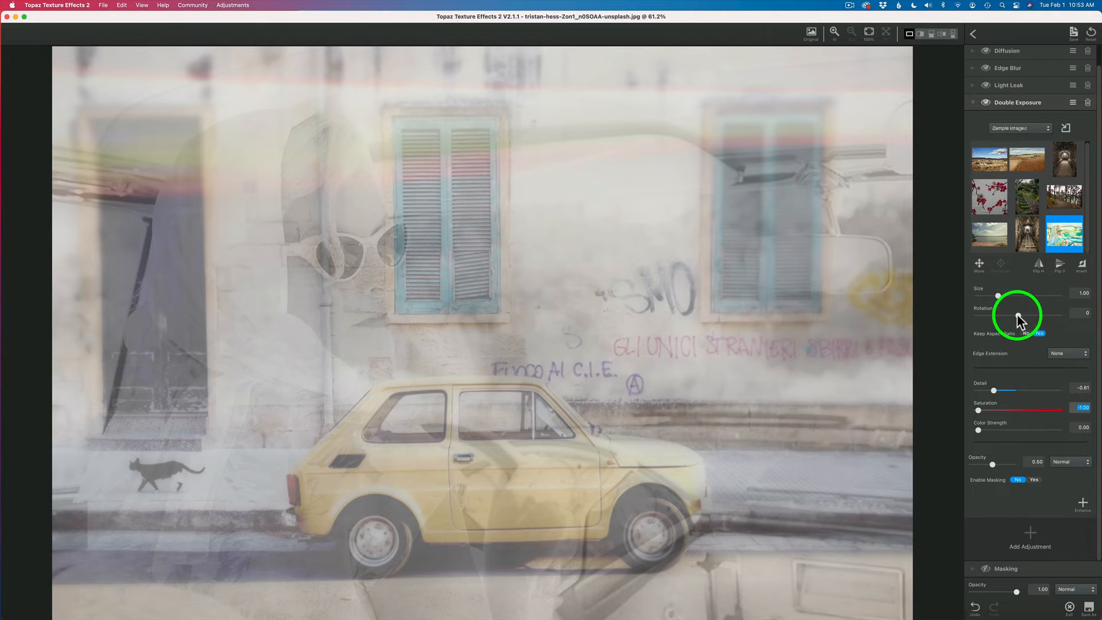
{"action": "left_click_drag", "start_coordinate": [1019, 315], "coordinate": [1002, 296]}
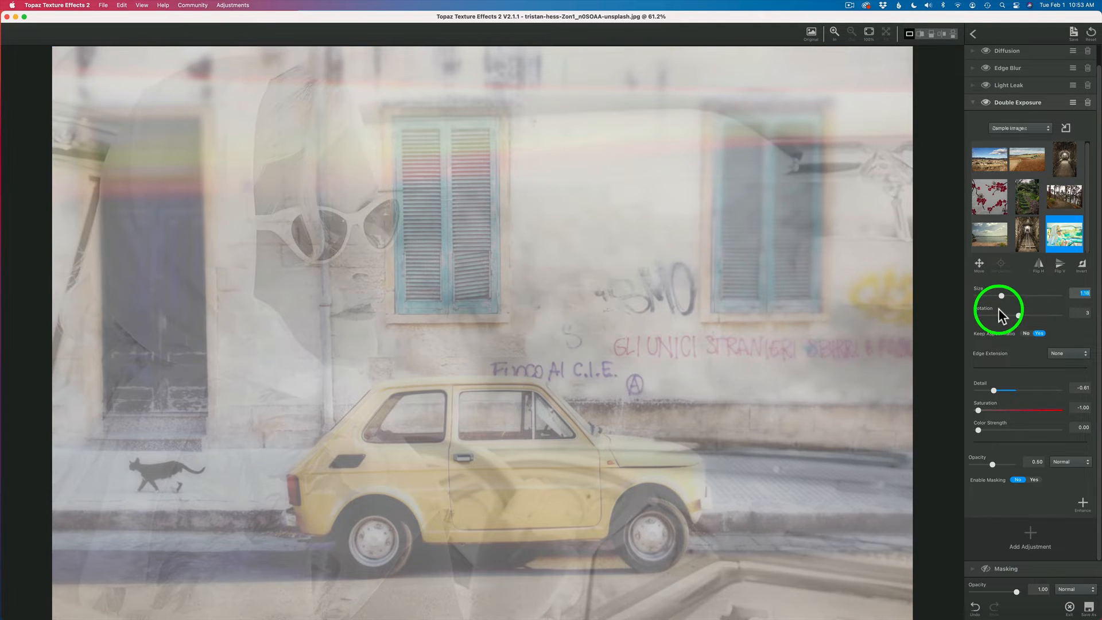
{"action": "left_click", "coordinate": [979, 264]}
{"action": "left_click_drag", "start_coordinate": [634, 279], "coordinate": [636, 280]}
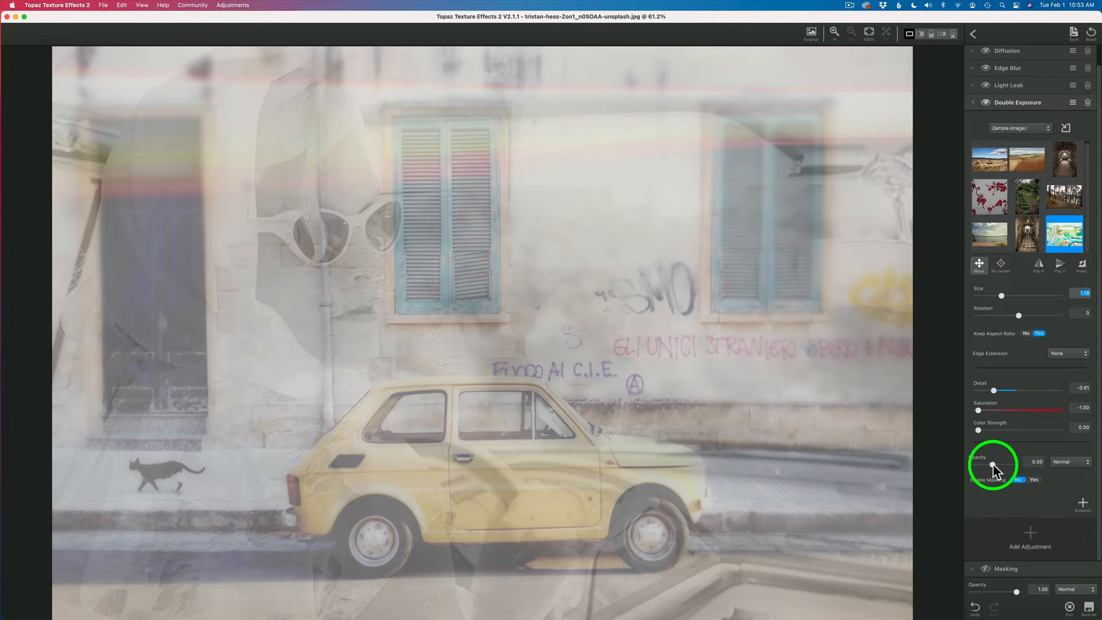
Lower the Double Exposure opacity to 0.41 and set its blend mode to Overlay.
{"action": "mouse_move", "coordinate": [993, 464]}
{"action": "left_mouse_down"}
{"action": "mouse_move", "coordinate": [1028, 464]}
{"action": "mouse_move", "coordinate": [991, 467]}
{"action": "left_mouse_up"}
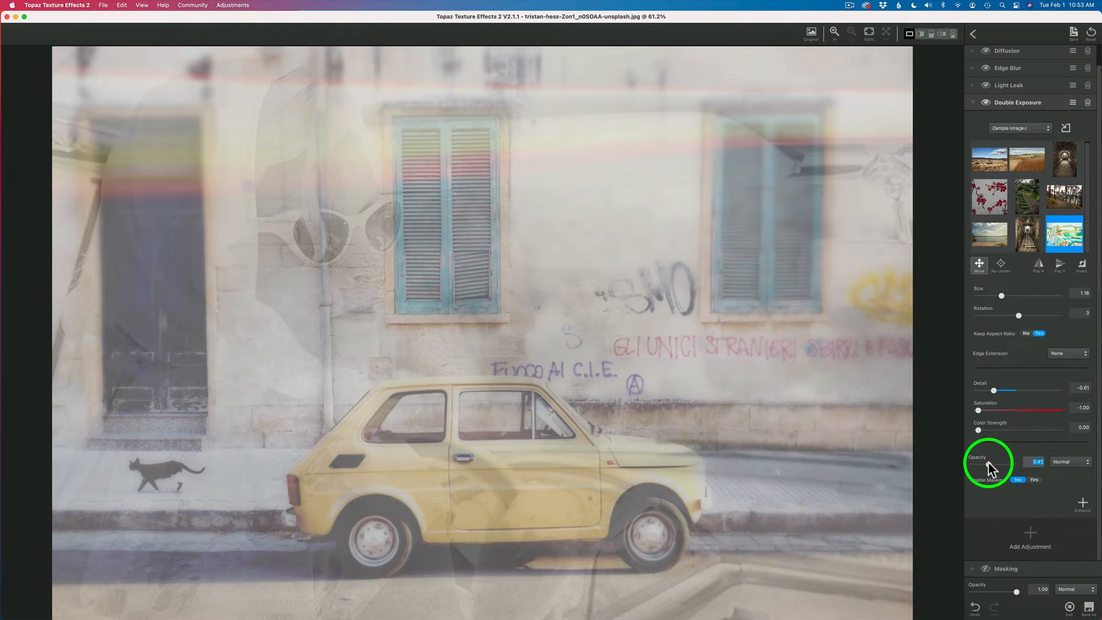
{"action": "left_click", "coordinate": [1070, 462]}
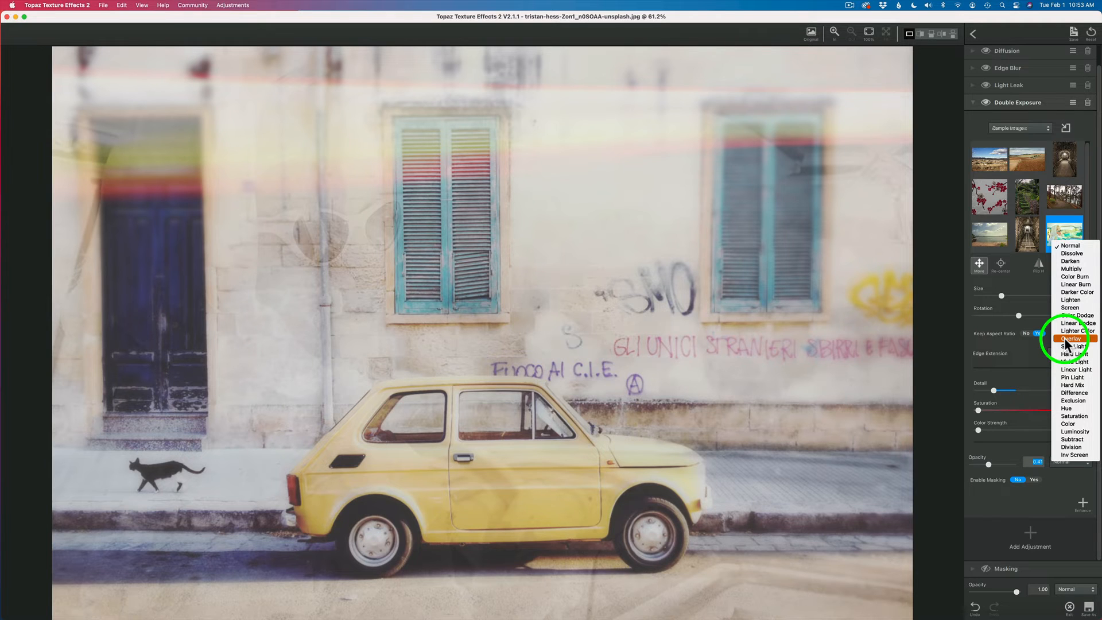
{"action": "left_click", "coordinate": [1064, 339]}
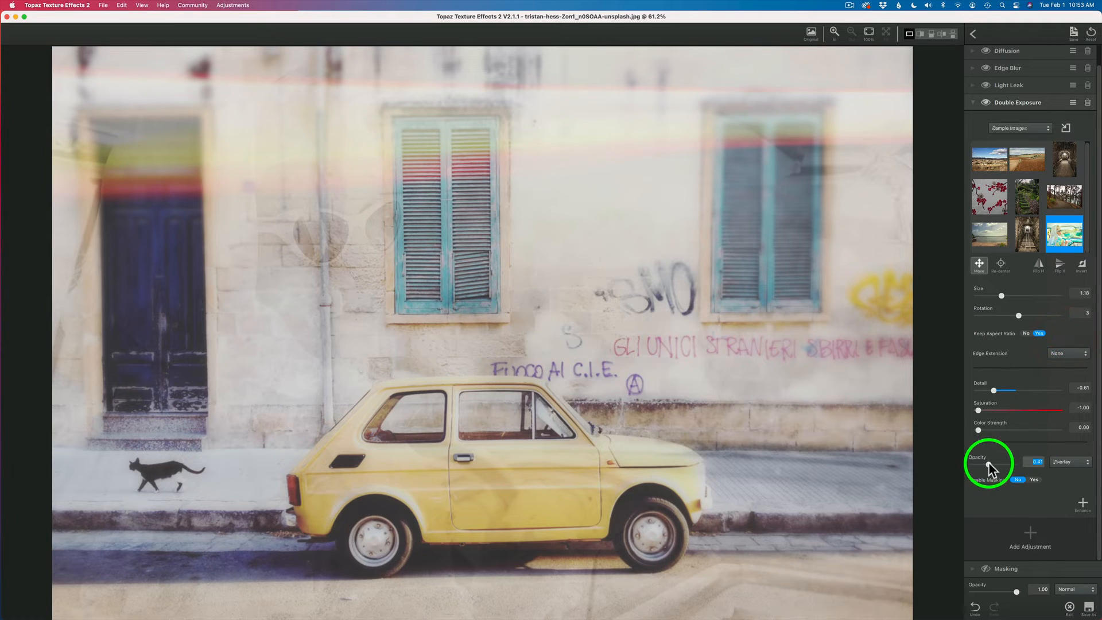
Raise the Double Exposure opacity to 0.61 and keep its Saturation at -1.00.
{"action": "left_click_drag", "start_coordinate": [988, 465], "coordinate": [996, 466]}
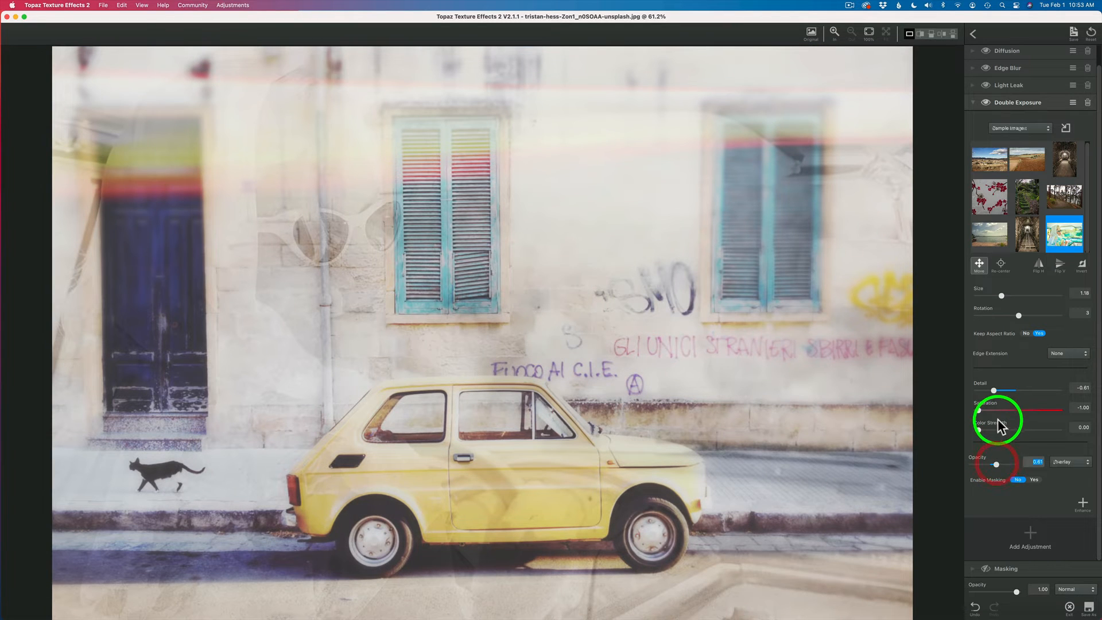
{"action": "mouse_move", "coordinate": [978, 410]}
{"action": "left_mouse_down"}
{"action": "mouse_move", "coordinate": [997, 411]}
{"action": "mouse_move", "coordinate": [959, 418]}
{"action": "left_mouse_up"}
{"action": "left_click", "coordinate": [955, 417]}
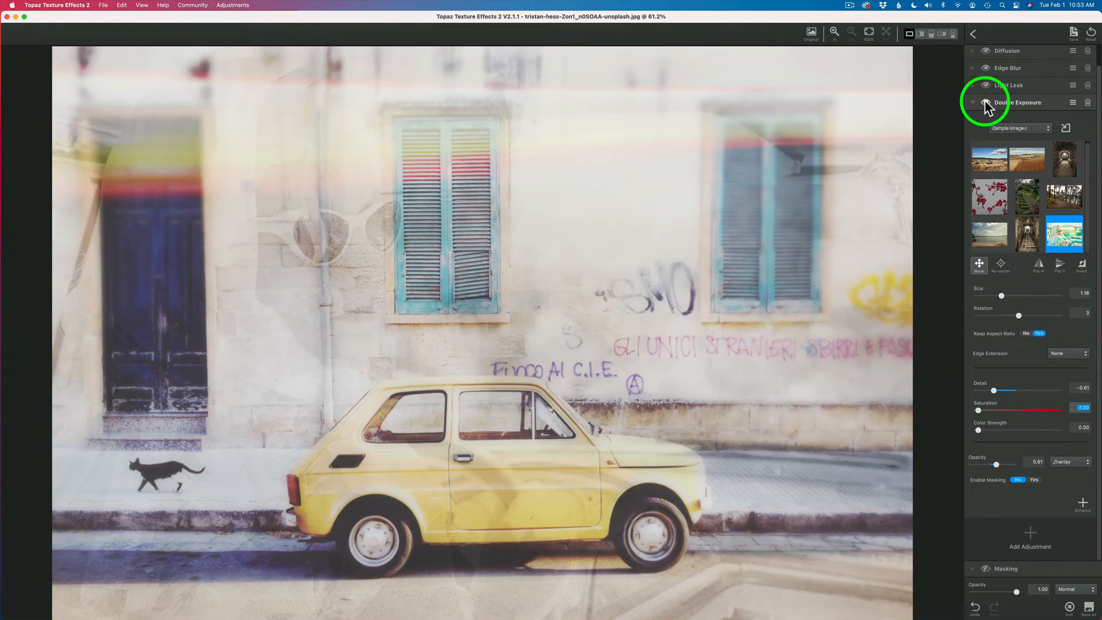
Compare the photo with the Double Exposure and Light Leak adjustments hidden, restoring both at the end.
{"action": "left_click", "coordinate": [985, 103]}
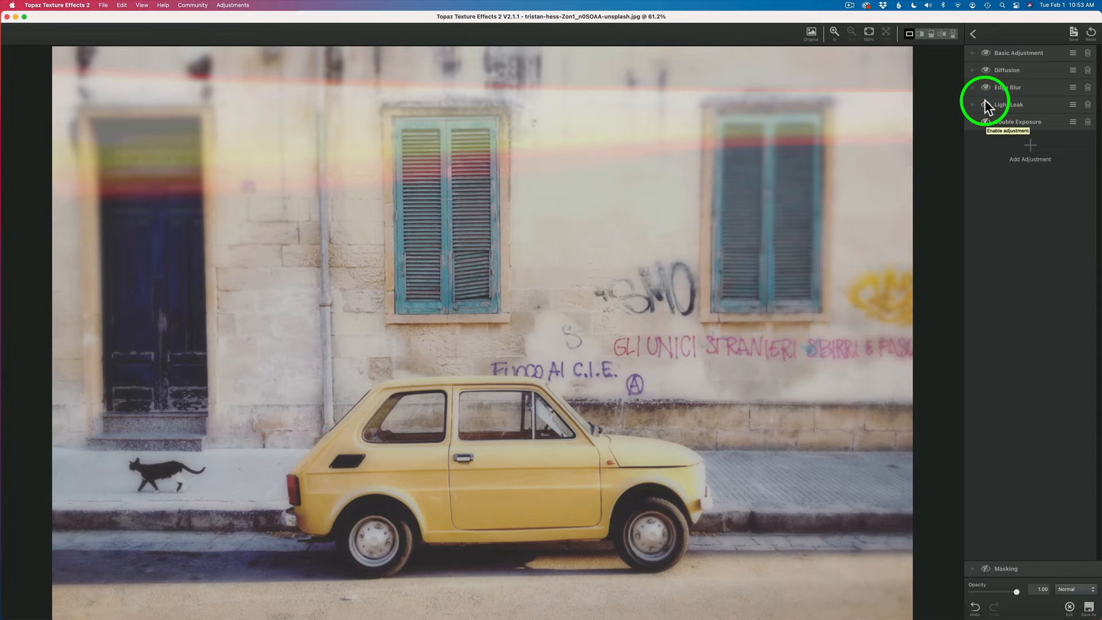
{"action": "left_click", "coordinate": [985, 104]}
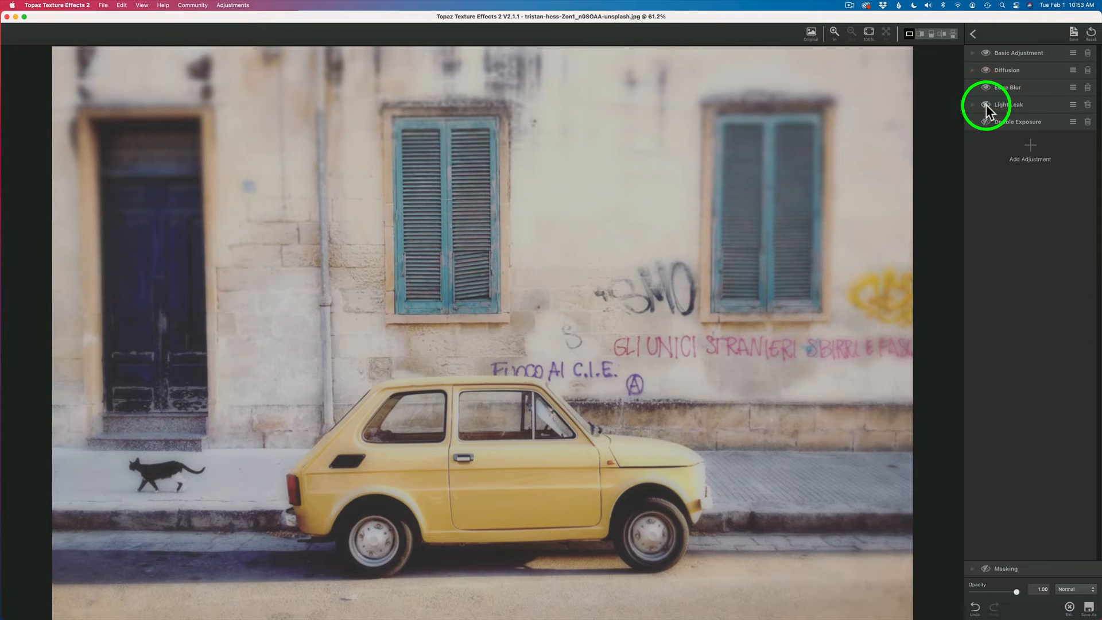
{"action": "left_click", "coordinate": [986, 105]}
{"action": "left_click", "coordinate": [985, 122]}
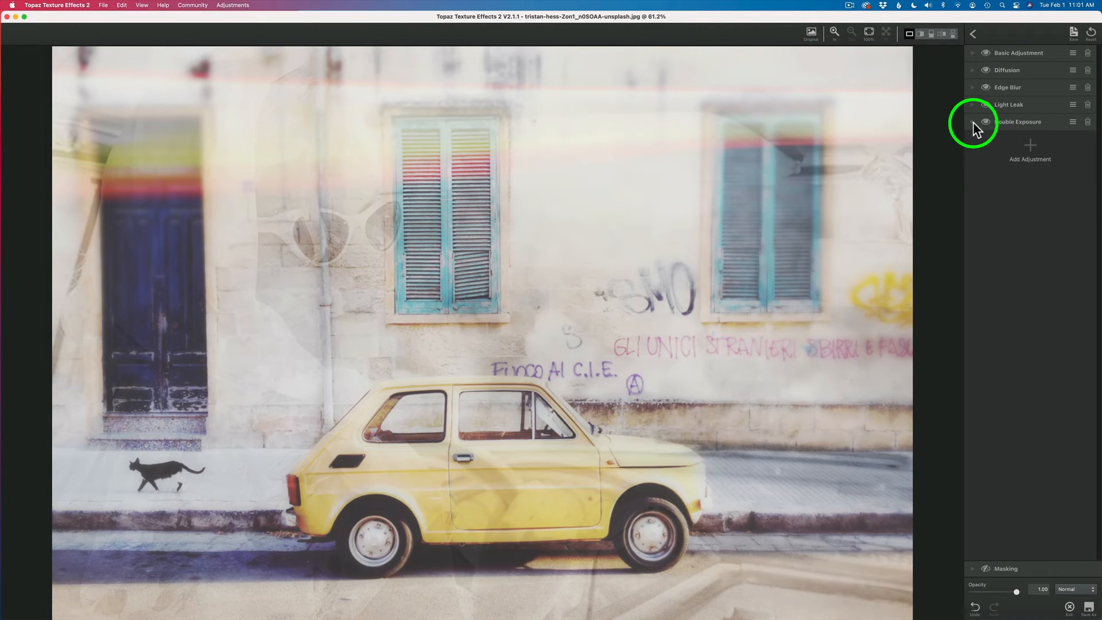
Enable masking on the Double Exposure adjustment and set up a black mask brush with a Radius of 0.17.
{"action": "left_click", "coordinate": [973, 122]}
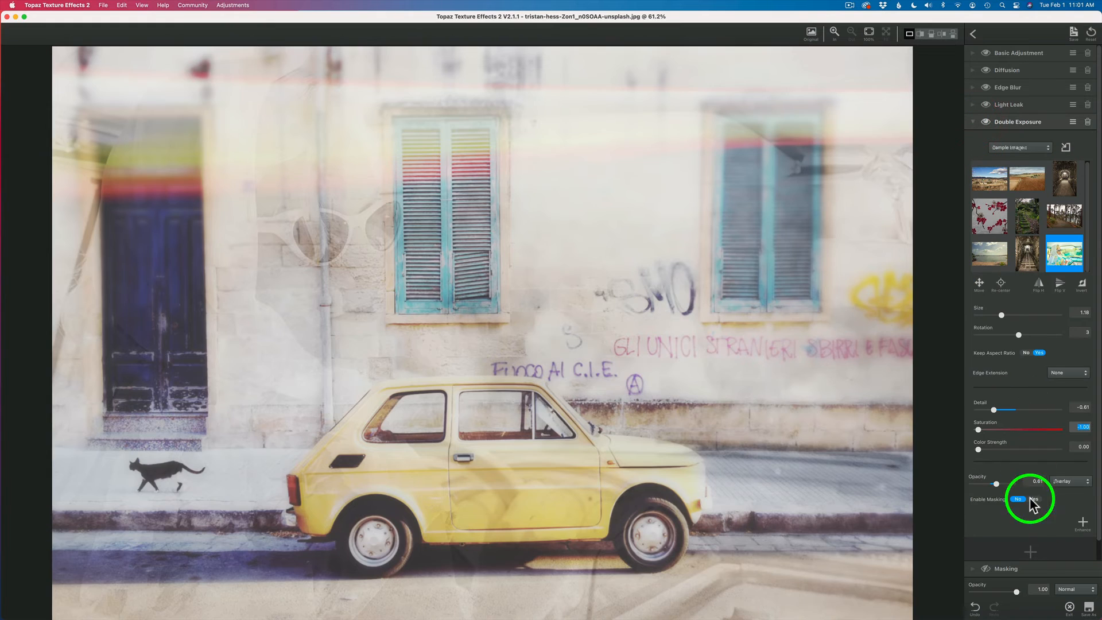
{"action": "scroll", "coordinate": [1033, 493], "scroll_direction": "down", "scroll_amount": 2}
{"action": "left_click", "coordinate": [1033, 477]}
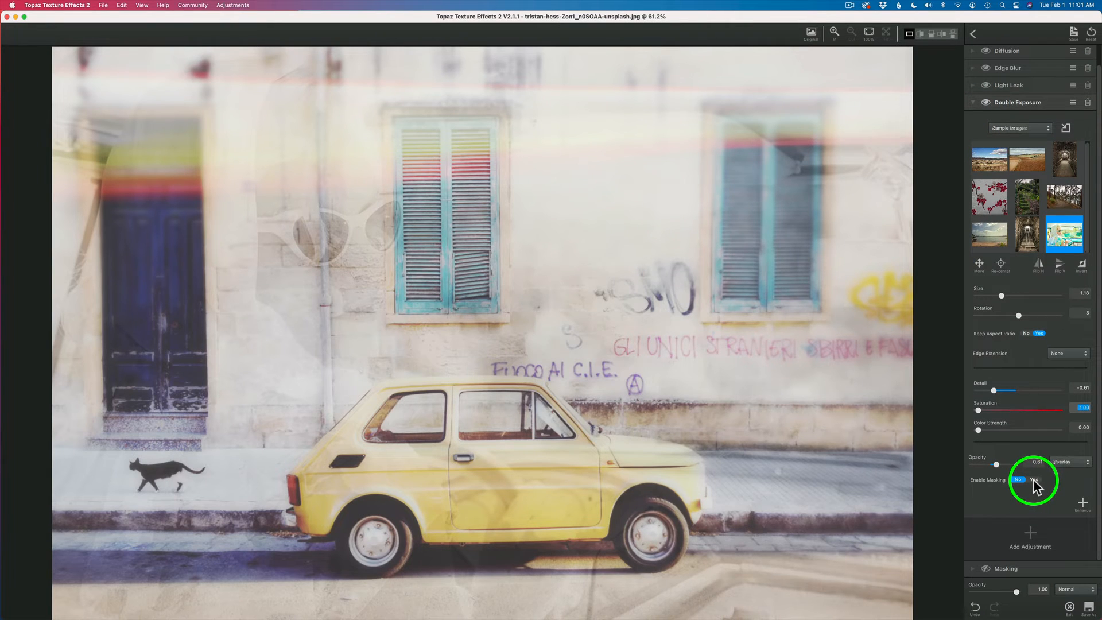
{"action": "scroll", "coordinate": [1052, 502], "scroll_direction": "down", "scroll_amount": 5}
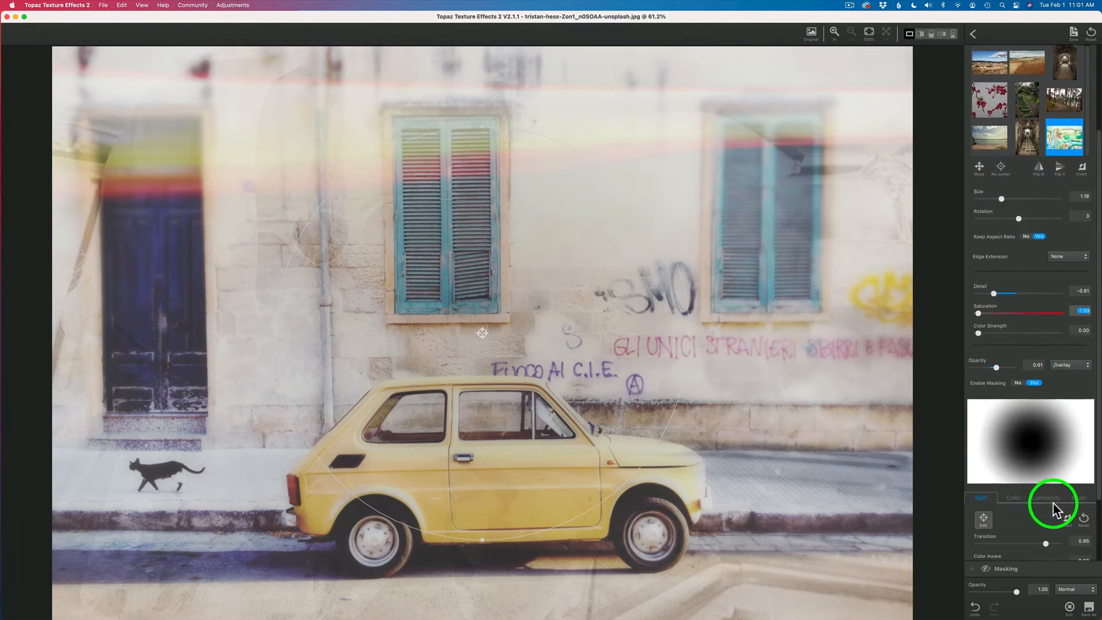
{"action": "left_click", "coordinate": [1079, 493]}
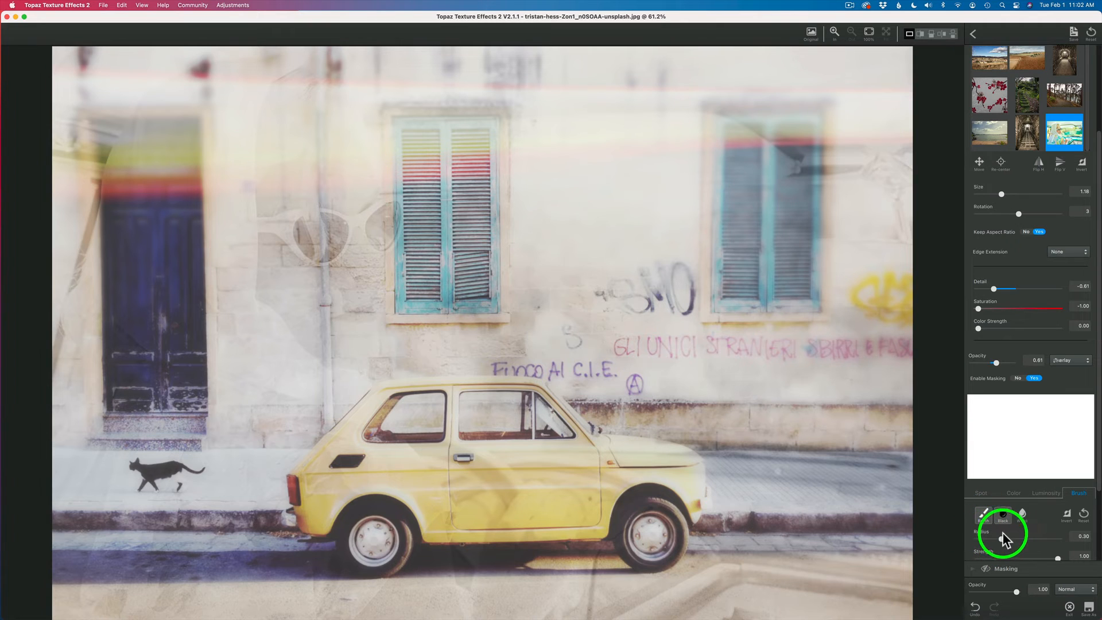
{"action": "left_click_drag", "start_coordinate": [1007, 539], "coordinate": [991, 541]}
Paint black in the Double Exposure mask over the car, street and the wall edge beside the door, and collapse the adjustment.
{"action": "mouse_move", "coordinate": [477, 396]}
{"action": "left_mouse_down"}
{"action": "mouse_move", "coordinate": [357, 426]}
{"action": "mouse_move", "coordinate": [259, 559]}
{"action": "mouse_move", "coordinate": [65, 572]}
{"action": "mouse_move", "coordinate": [111, 546]}
{"action": "mouse_move", "coordinate": [208, 541]}
{"action": "mouse_move", "coordinate": [103, 543]}
{"action": "mouse_move", "coordinate": [344, 560]}
{"action": "mouse_move", "coordinate": [102, 604]}
{"action": "mouse_move", "coordinate": [365, 607]}
{"action": "mouse_move", "coordinate": [66, 602]}
{"action": "mouse_move", "coordinate": [839, 605]}
{"action": "mouse_move", "coordinate": [936, 589]}
{"action": "mouse_move", "coordinate": [313, 544]}
{"action": "mouse_move", "coordinate": [464, 528]}
{"action": "mouse_move", "coordinate": [333, 518]}
{"action": "mouse_move", "coordinate": [398, 414]}
{"action": "mouse_move", "coordinate": [447, 400]}
{"action": "mouse_move", "coordinate": [538, 414]}
{"action": "mouse_move", "coordinate": [499, 407]}
{"action": "mouse_move", "coordinate": [430, 441]}
{"action": "mouse_move", "coordinate": [424, 467]}
{"action": "mouse_move", "coordinate": [571, 466]}
{"action": "mouse_move", "coordinate": [536, 428]}
{"action": "mouse_move", "coordinate": [557, 427]}
{"action": "mouse_move", "coordinate": [667, 462]}
{"action": "mouse_move", "coordinate": [498, 495]}
{"action": "mouse_move", "coordinate": [773, 508]}
{"action": "mouse_move", "coordinate": [643, 460]}
{"action": "mouse_move", "coordinate": [950, 476]}
{"action": "mouse_move", "coordinate": [564, 513]}
{"action": "mouse_move", "coordinate": [883, 551]}
{"action": "mouse_move", "coordinate": [624, 541]}
{"action": "mouse_move", "coordinate": [935, 536]}
{"action": "left_mouse_up"}
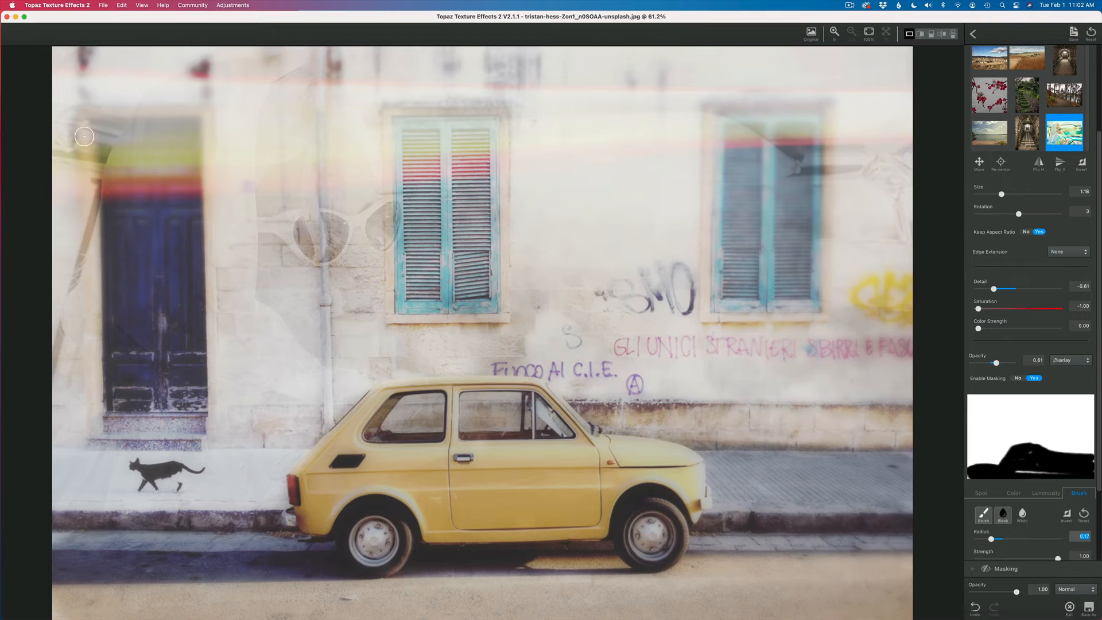
{"action": "mouse_move", "coordinate": [89, 181]}
{"action": "left_mouse_down"}
{"action": "mouse_move", "coordinate": [54, 396]}
{"action": "mouse_move", "coordinate": [55, 248]}
{"action": "mouse_move", "coordinate": [78, 486]}
{"action": "mouse_move", "coordinate": [69, 341]}
{"action": "mouse_move", "coordinate": [84, 442]}
{"action": "mouse_move", "coordinate": [61, 248]}
{"action": "mouse_move", "coordinate": [73, 122]}
{"action": "mouse_move", "coordinate": [78, 186]}
{"action": "mouse_move", "coordinate": [111, 48]}
{"action": "mouse_move", "coordinate": [76, 86]}
{"action": "mouse_move", "coordinate": [63, 84]}
{"action": "mouse_move", "coordinate": [90, 74]}
{"action": "left_mouse_up"}
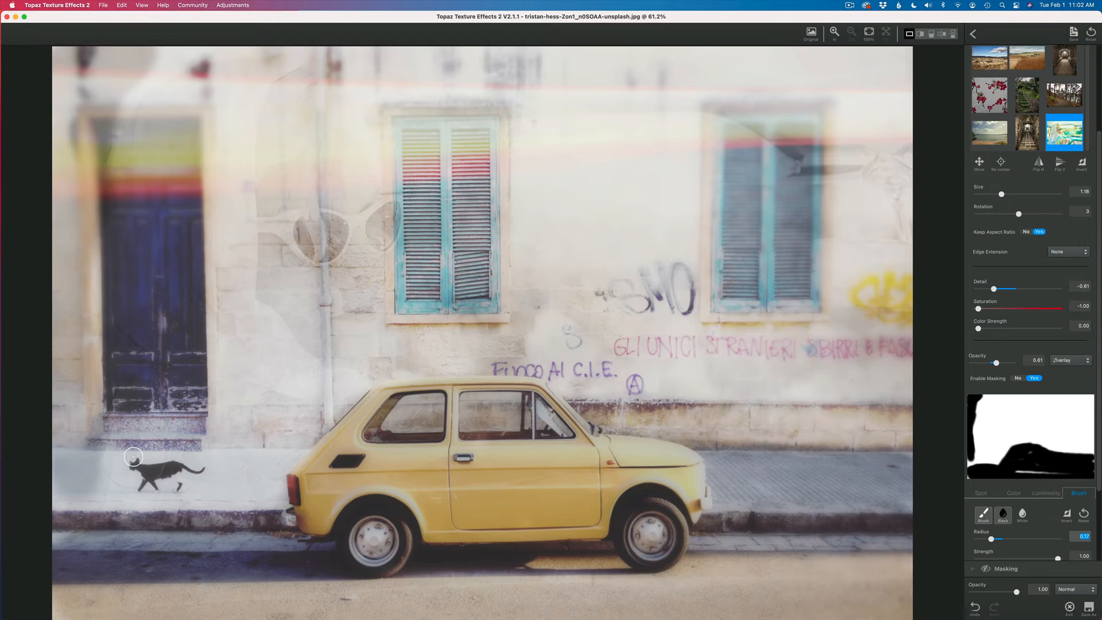
{"action": "mouse_move", "coordinate": [92, 165]}
{"action": "left_mouse_down"}
{"action": "mouse_move", "coordinate": [123, 103]}
{"action": "mouse_move", "coordinate": [178, 49]}
{"action": "left_mouse_up"}
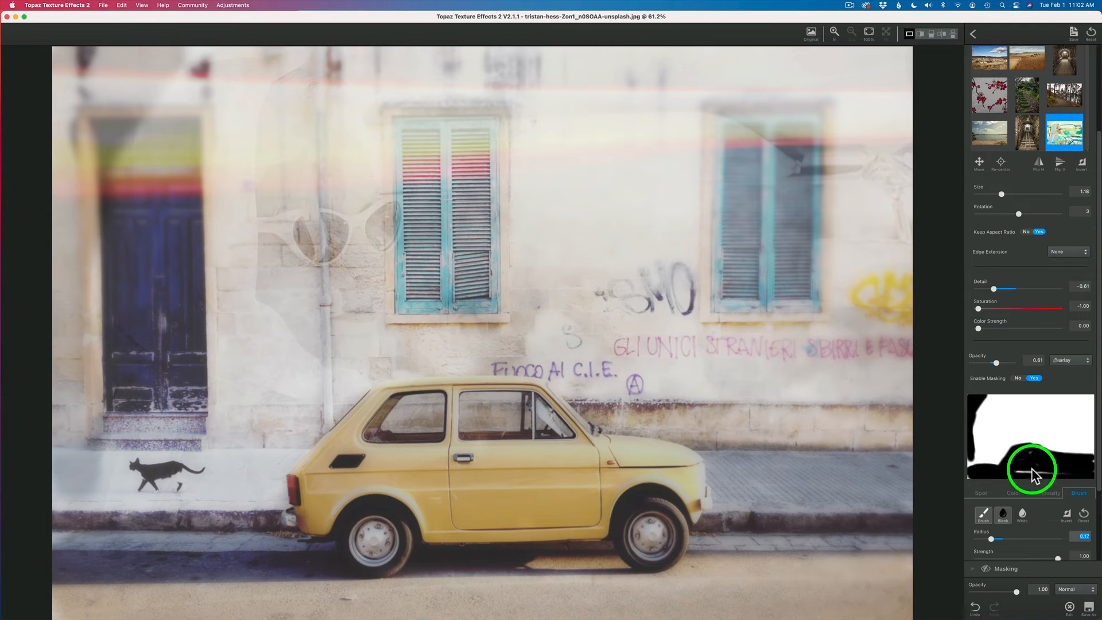
{"action": "mouse_move", "coordinate": [468, 554]}
{"action": "left_mouse_down"}
{"action": "mouse_move", "coordinate": [386, 571]}
{"action": "mouse_move", "coordinate": [743, 591]}
{"action": "mouse_move", "coordinate": [128, 586]}
{"action": "mouse_move", "coordinate": [337, 571]}
{"action": "mouse_move", "coordinate": [463, 505]}
{"action": "mouse_move", "coordinate": [667, 500]}
{"action": "mouse_move", "coordinate": [767, 536]}
{"action": "mouse_move", "coordinate": [720, 551]}
{"action": "left_mouse_up"}
{"action": "left_click_drag", "start_coordinate": [658, 593], "coordinate": [367, 609]}
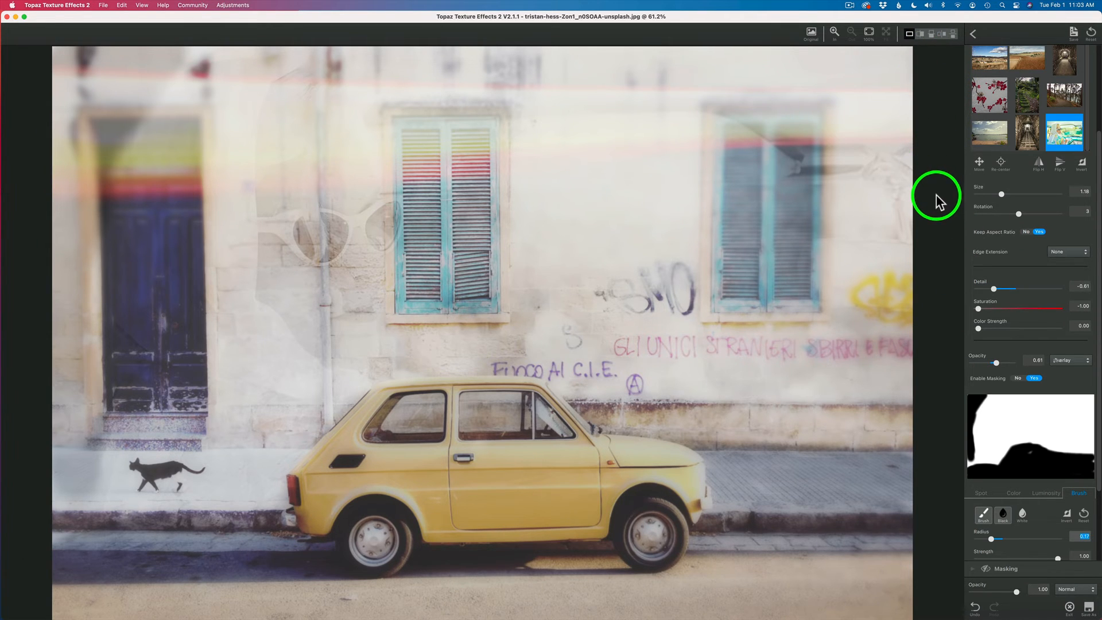
{"action": "key", "text": "space"}
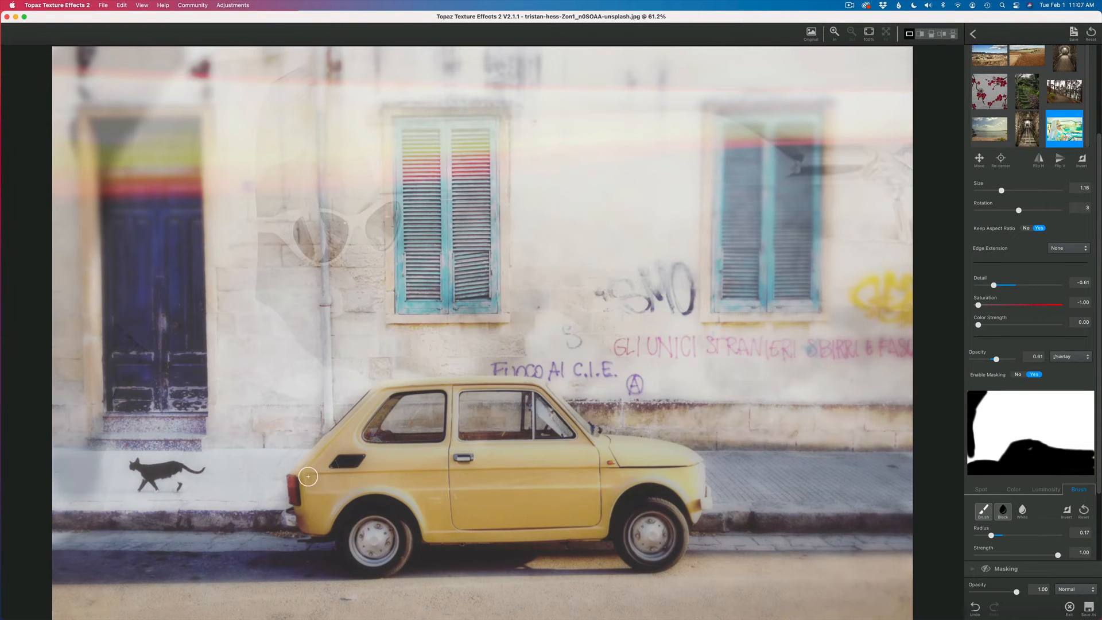
{"action": "mouse_move", "coordinate": [312, 473]}
{"action": "left_mouse_down"}
{"action": "mouse_move", "coordinate": [103, 468]}
{"action": "mouse_move", "coordinate": [26, 482]}
{"action": "mouse_move", "coordinate": [326, 496]}
{"action": "mouse_move", "coordinate": [59, 527]}
{"action": "mouse_move", "coordinate": [265, 554]}
{"action": "mouse_move", "coordinate": [322, 543]}
{"action": "left_mouse_up"}
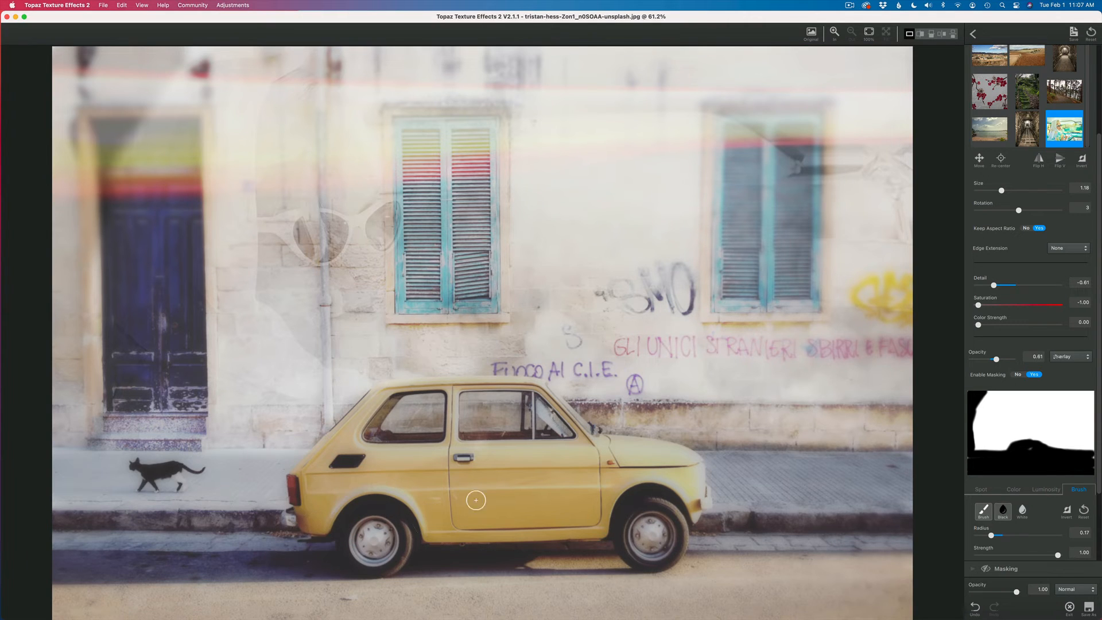
{"action": "left_click", "coordinate": [1100, 179]}
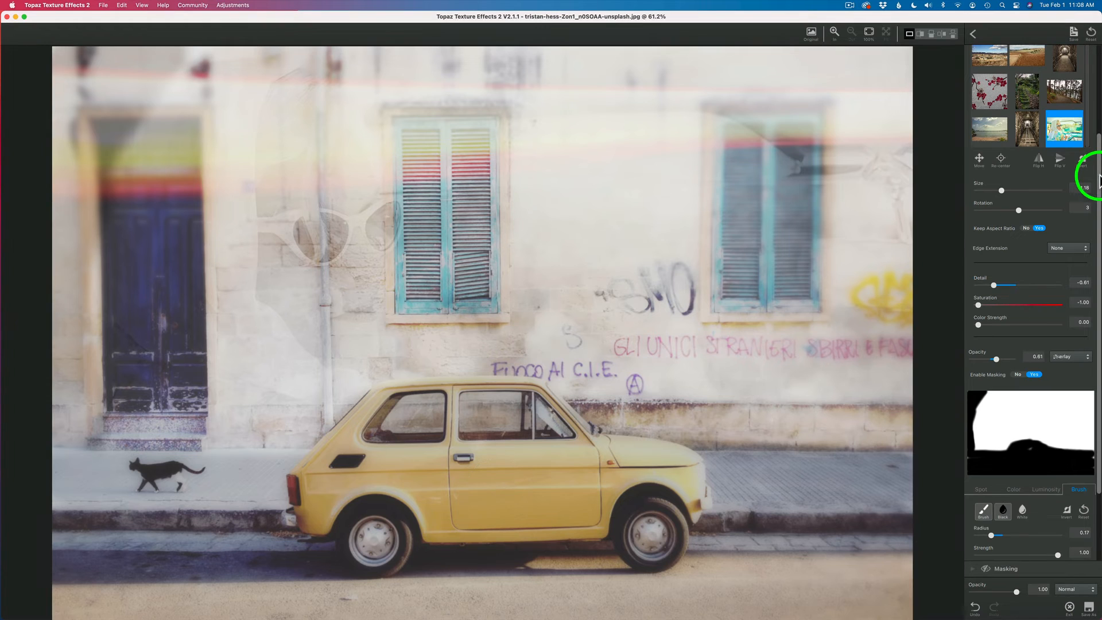
{"action": "left_click_drag", "start_coordinate": [1099, 179], "coordinate": [1085, 50]}
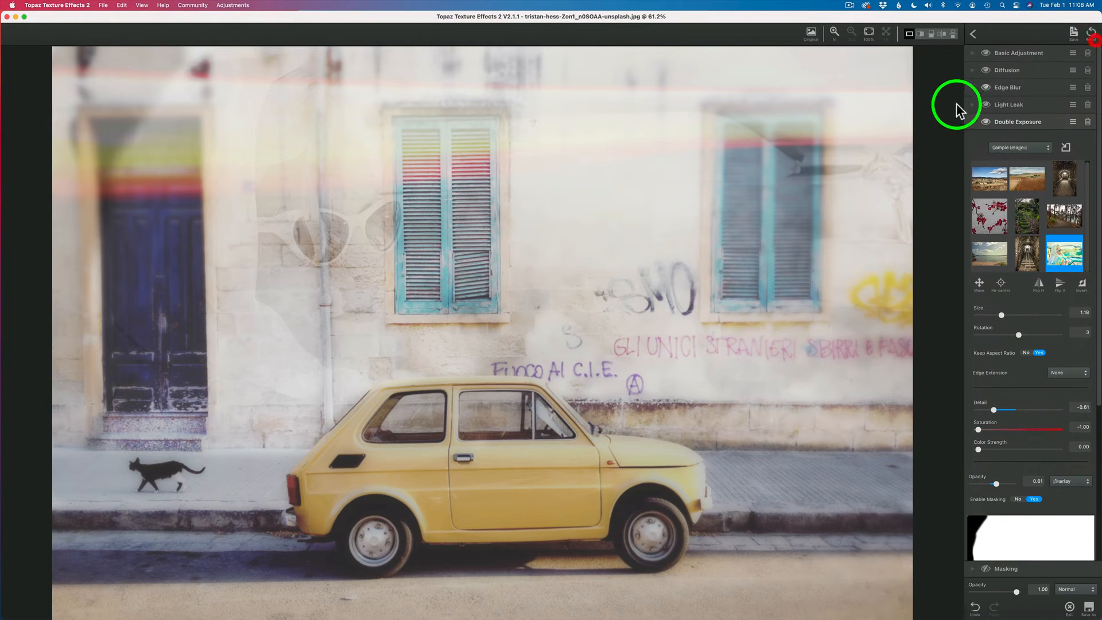
{"action": "left_click", "coordinate": [972, 121]}
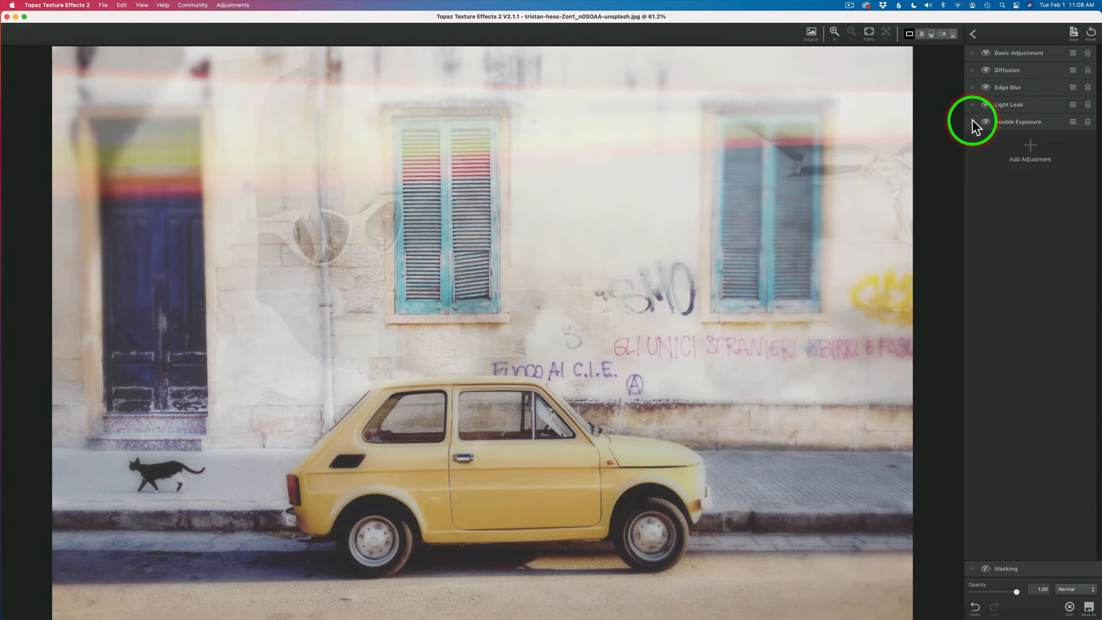
Add a Dust/Scratches adjustment using the first texture in the second row, with Opacity 0.41 and slightly reduced Detail.
{"action": "left_click", "coordinate": [1030, 145]}
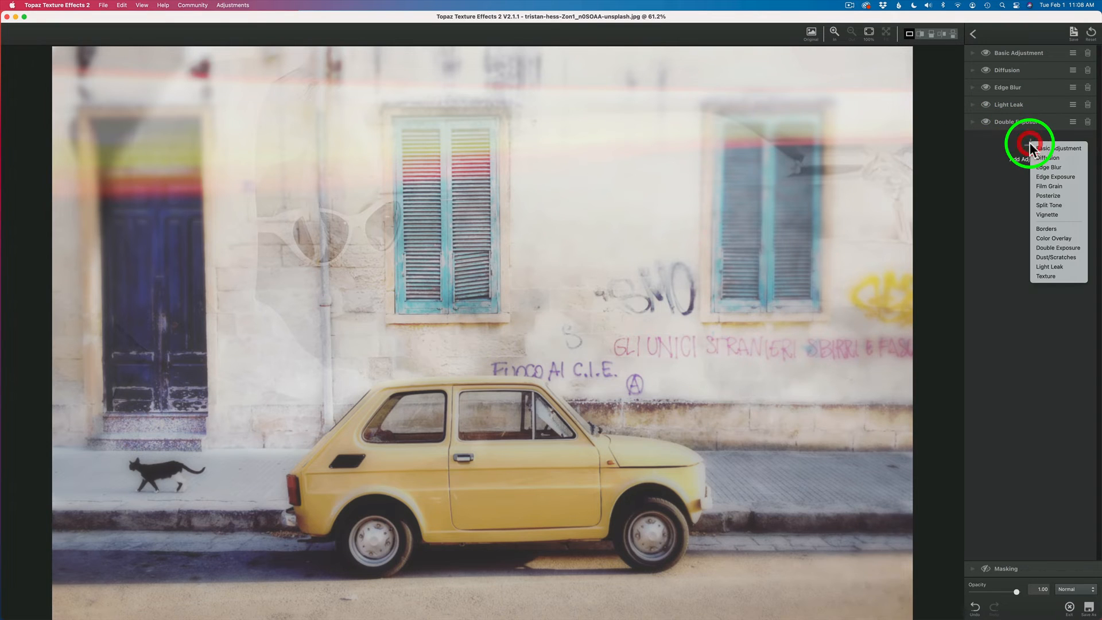
{"action": "left_click", "coordinate": [1059, 256]}
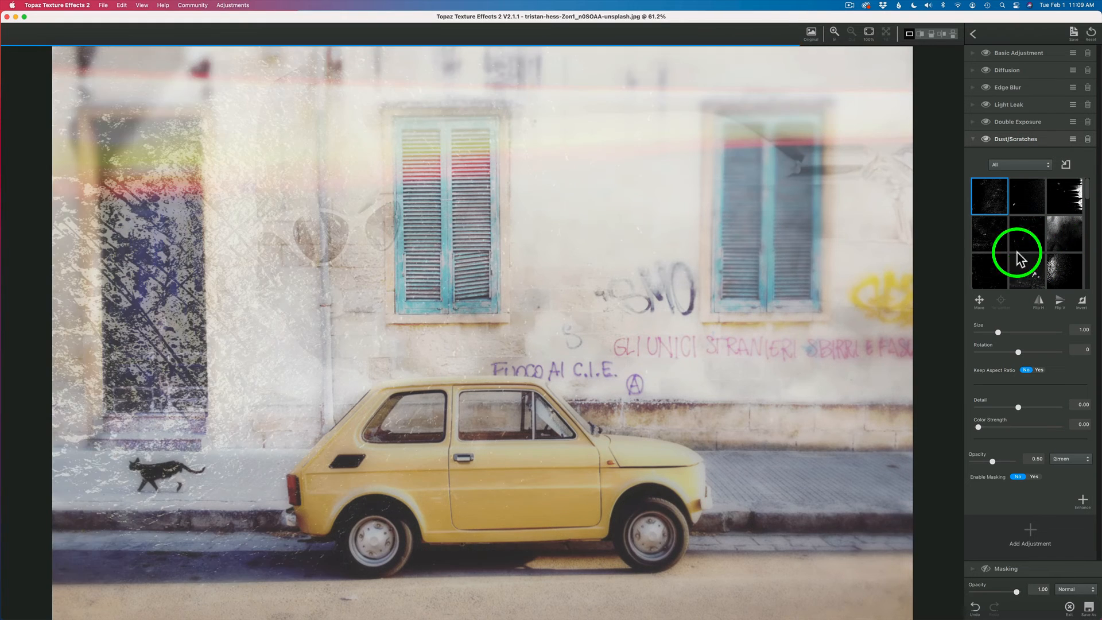
{"action": "left_click", "coordinate": [990, 237]}
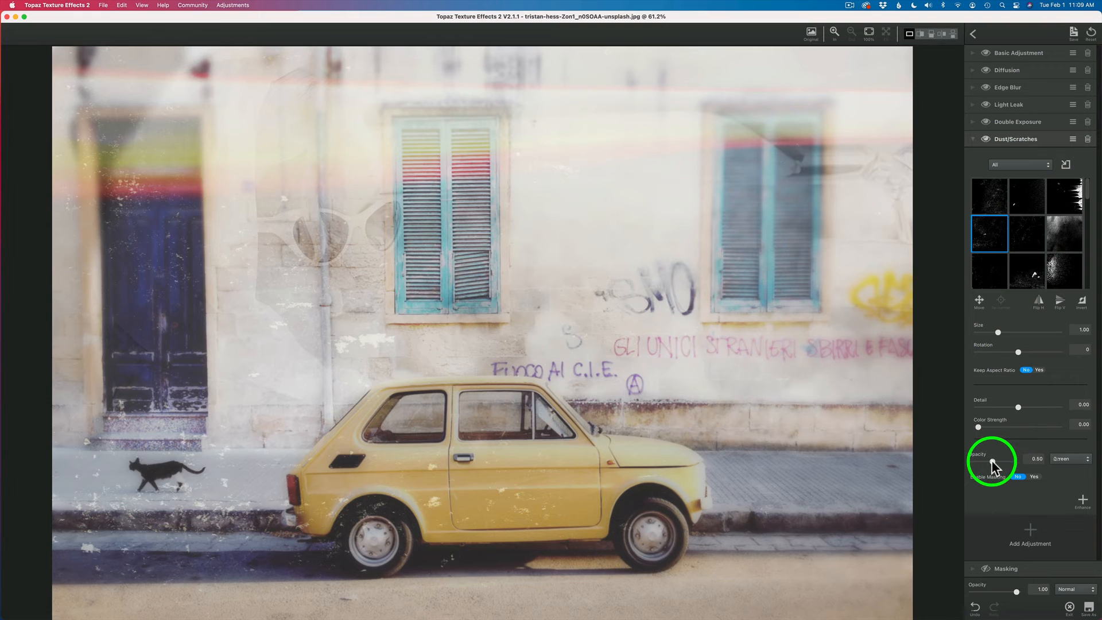
{"action": "mouse_move", "coordinate": [993, 461]}
{"action": "left_mouse_down"}
{"action": "mouse_move", "coordinate": [1039, 459]}
{"action": "mouse_move", "coordinate": [988, 461]}
{"action": "left_mouse_up"}
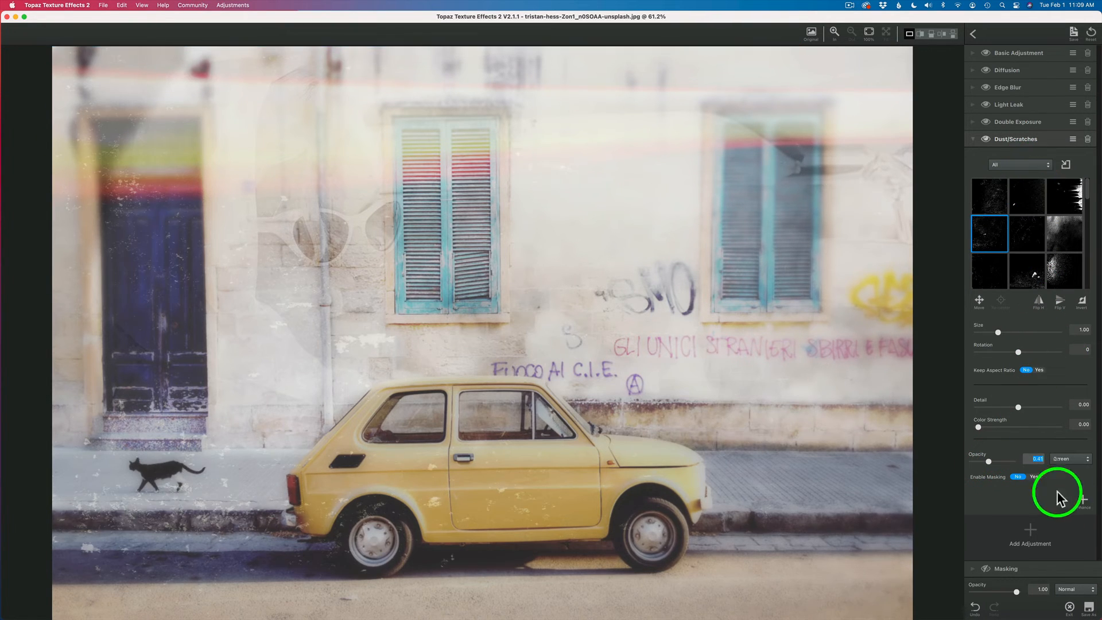
{"action": "mouse_move", "coordinate": [1015, 407]}
{"action": "left_mouse_down"}
{"action": "mouse_move", "coordinate": [1079, 419]}
{"action": "mouse_move", "coordinate": [961, 409]}
{"action": "mouse_move", "coordinate": [1006, 417]}
{"action": "left_mouse_up"}
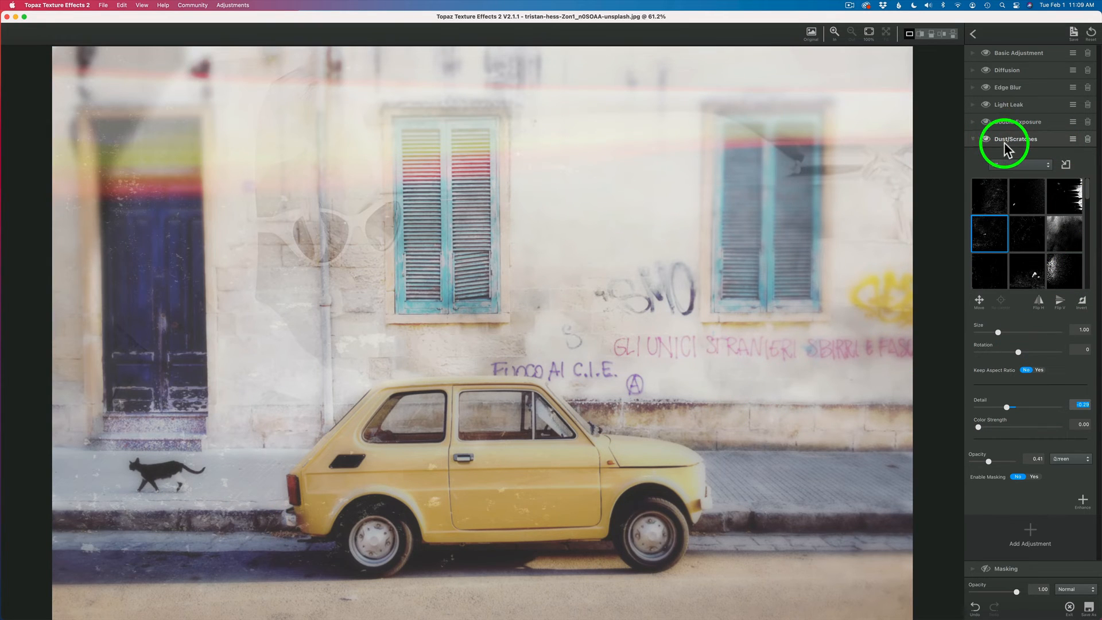
{"action": "left_click", "coordinate": [972, 138]}
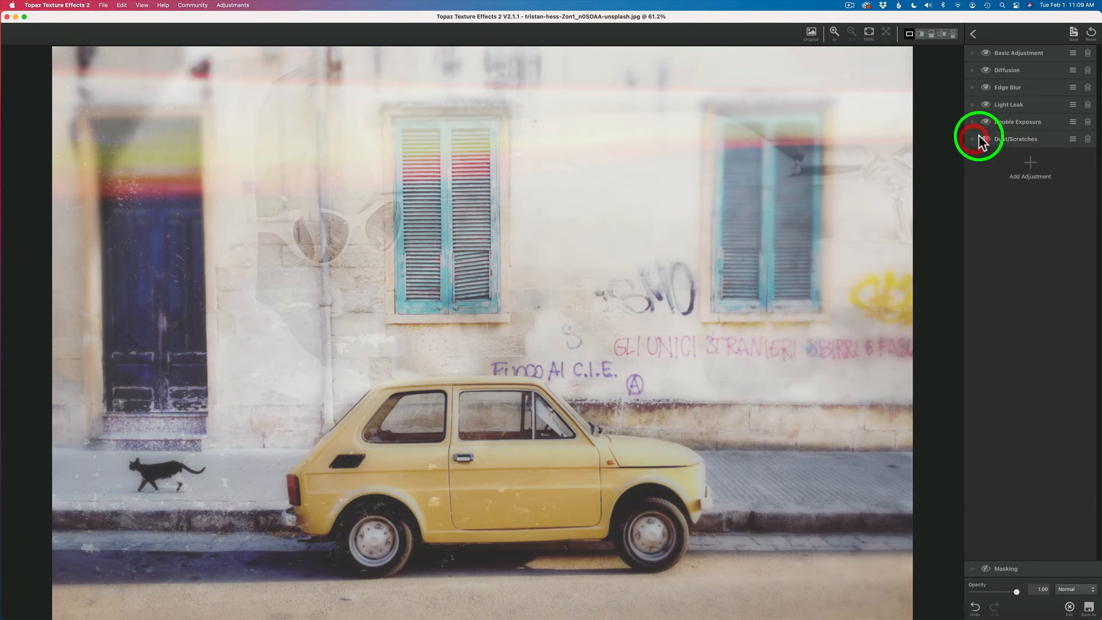
Add a second Dust/Scratches adjustment using the texture with the ragged white right edge, at 0.57 opacity.
{"action": "left_click", "coordinate": [1030, 165]}
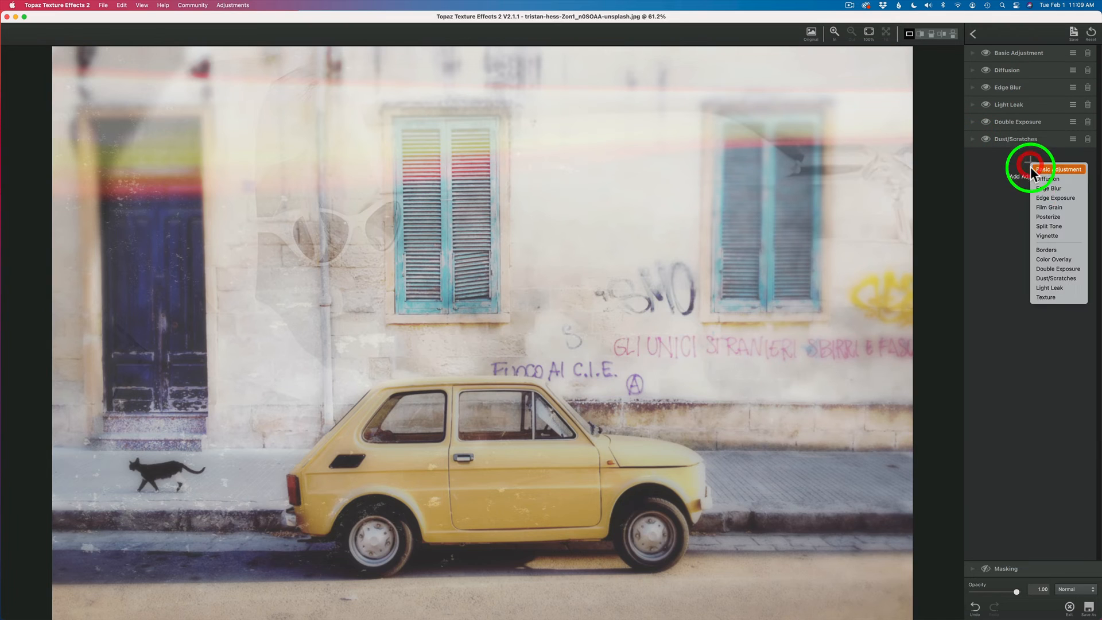
{"action": "left_click", "coordinate": [1058, 278]}
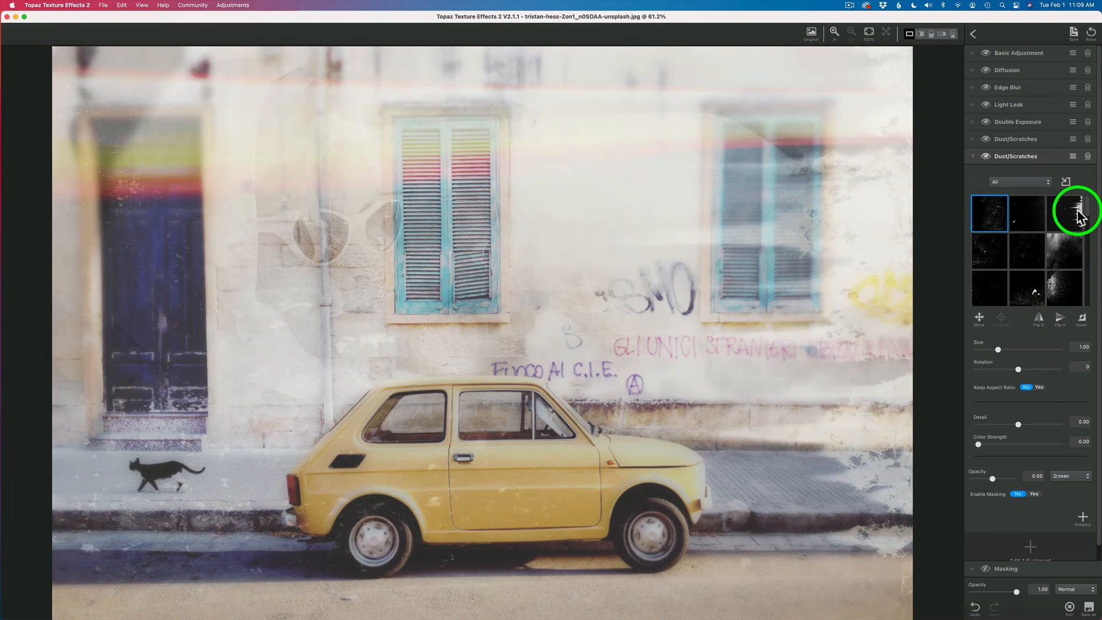
{"action": "left_click", "coordinate": [1068, 206]}
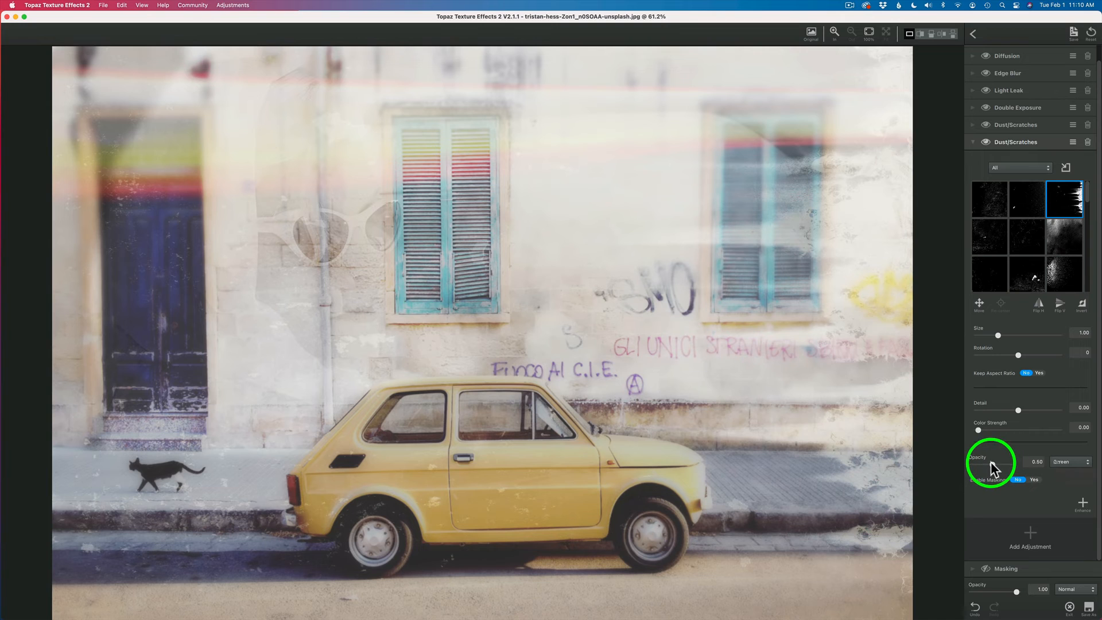
{"action": "mouse_move", "coordinate": [990, 461]}
{"action": "left_mouse_down"}
{"action": "mouse_move", "coordinate": [1002, 463]}
{"action": "mouse_move", "coordinate": [993, 460]}
{"action": "left_mouse_up"}
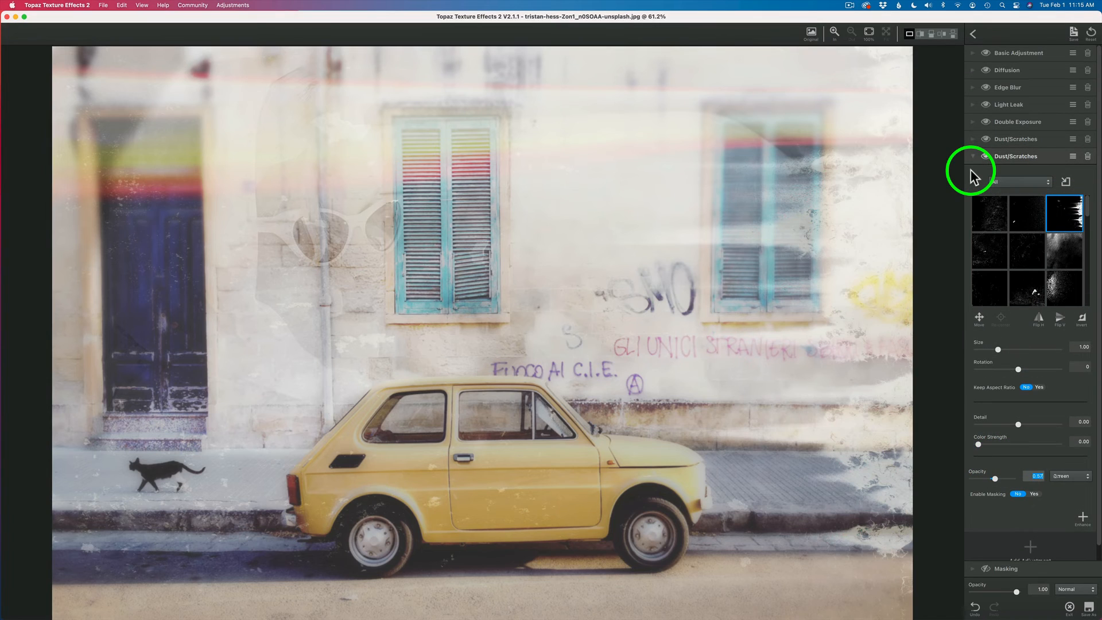
{"action": "left_click", "coordinate": [972, 156]}
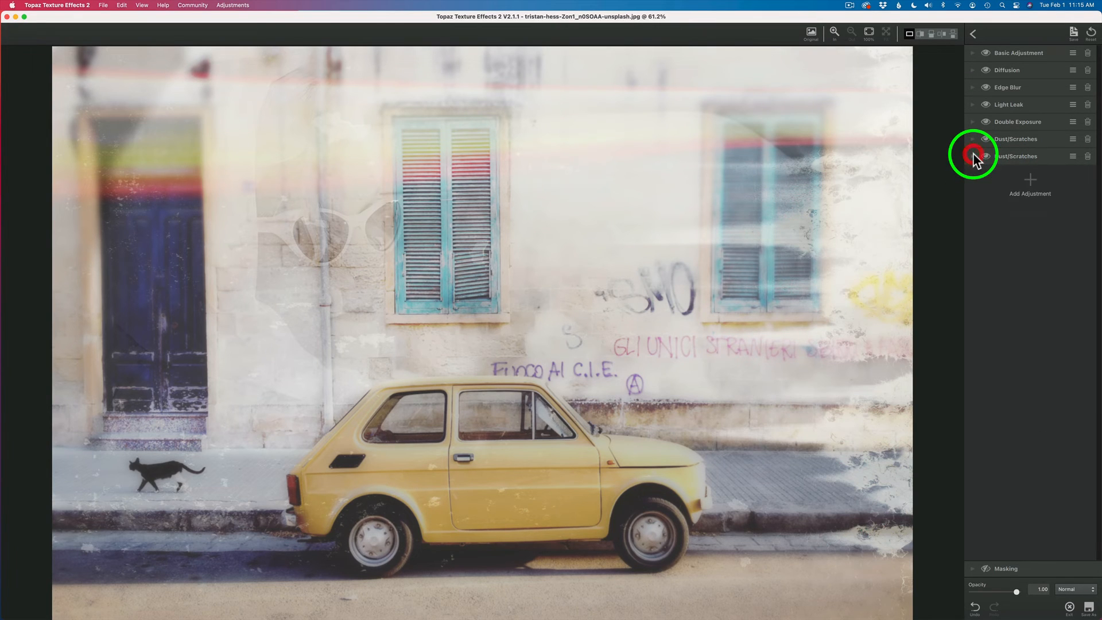
Add a Borders adjustment and apply the soft, worn border that comes first in the third row.
{"action": "left_click", "coordinate": [1029, 183]}
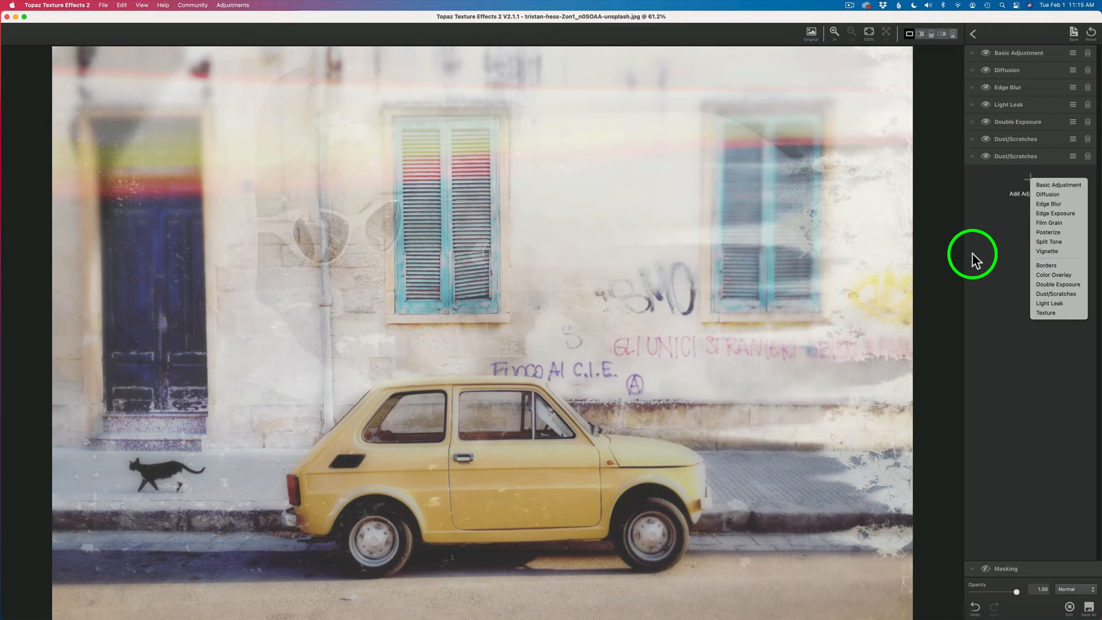
{"action": "left_click", "coordinate": [1045, 265]}
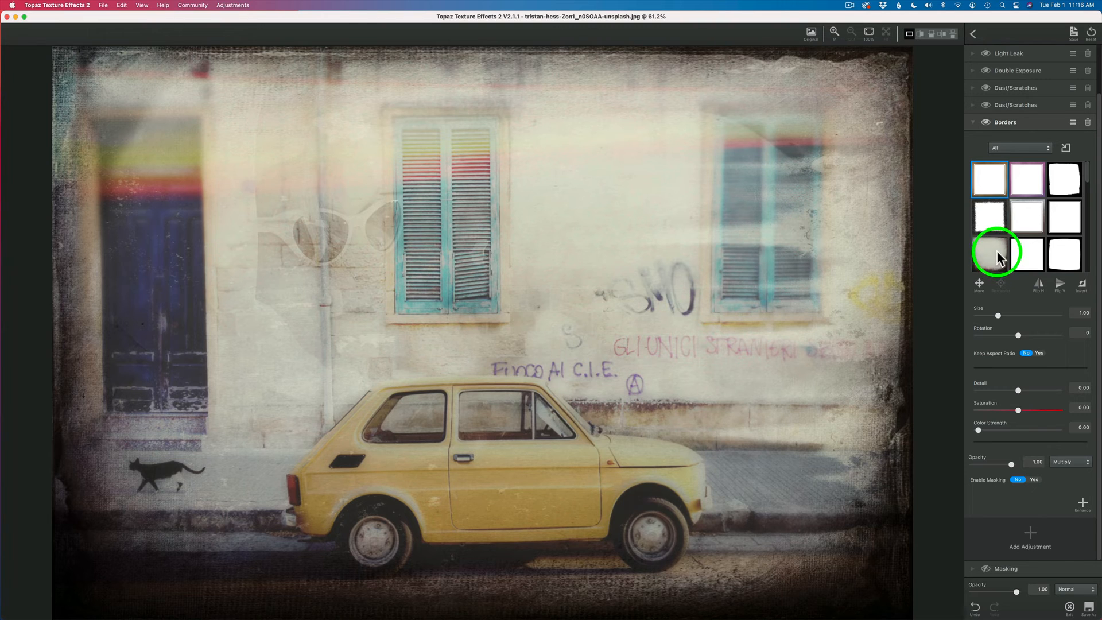
{"action": "left_click", "coordinate": [997, 253]}
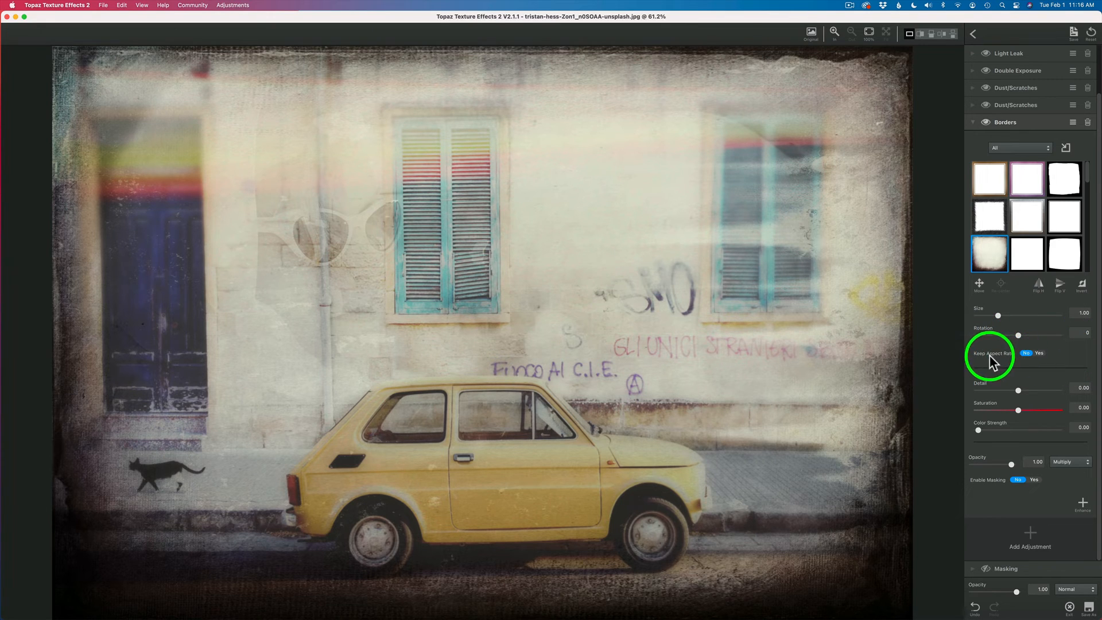
Turn on Keep Aspect Ratio for the border and reduce its Size to 0.58.
{"action": "left_click", "coordinate": [1039, 352]}
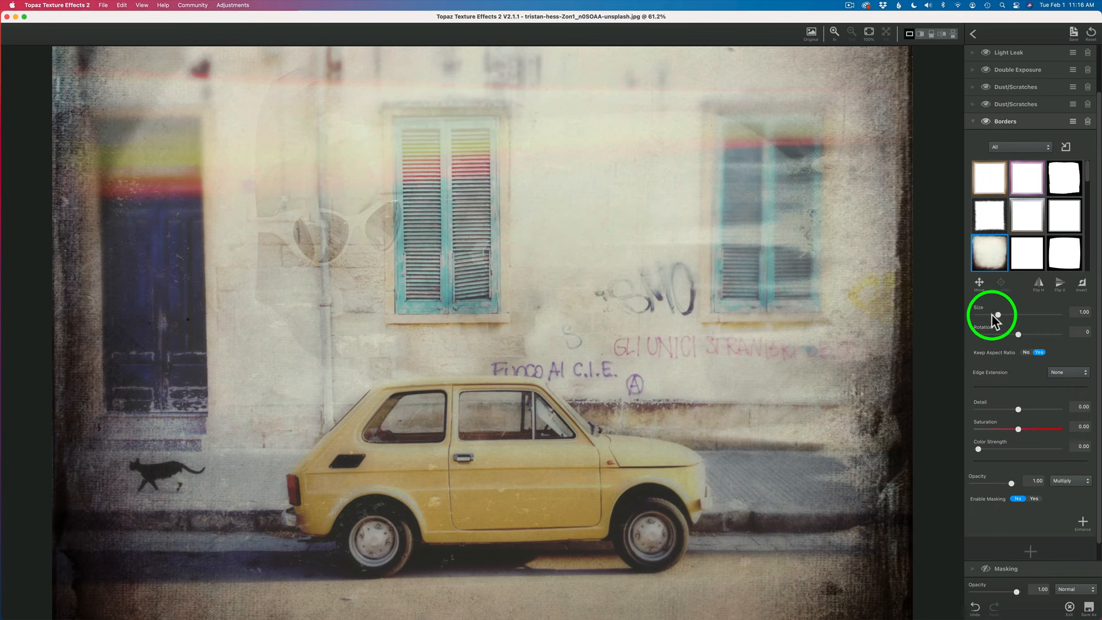
{"action": "left_click_drag", "start_coordinate": [998, 314], "coordinate": [989, 314]}
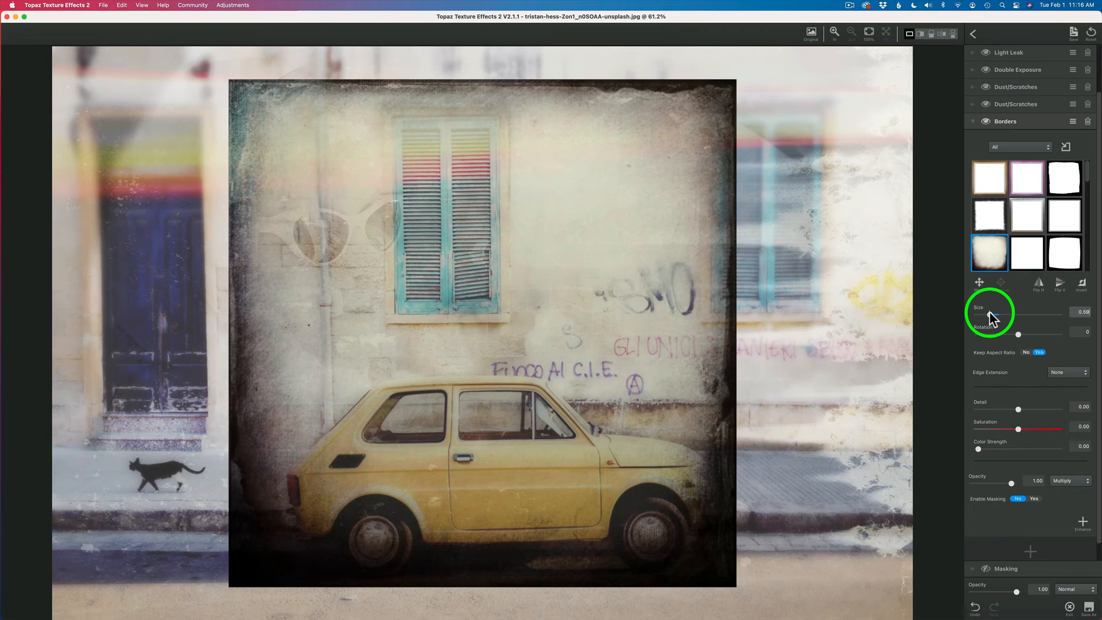
{"action": "left_click", "coordinate": [990, 314]}
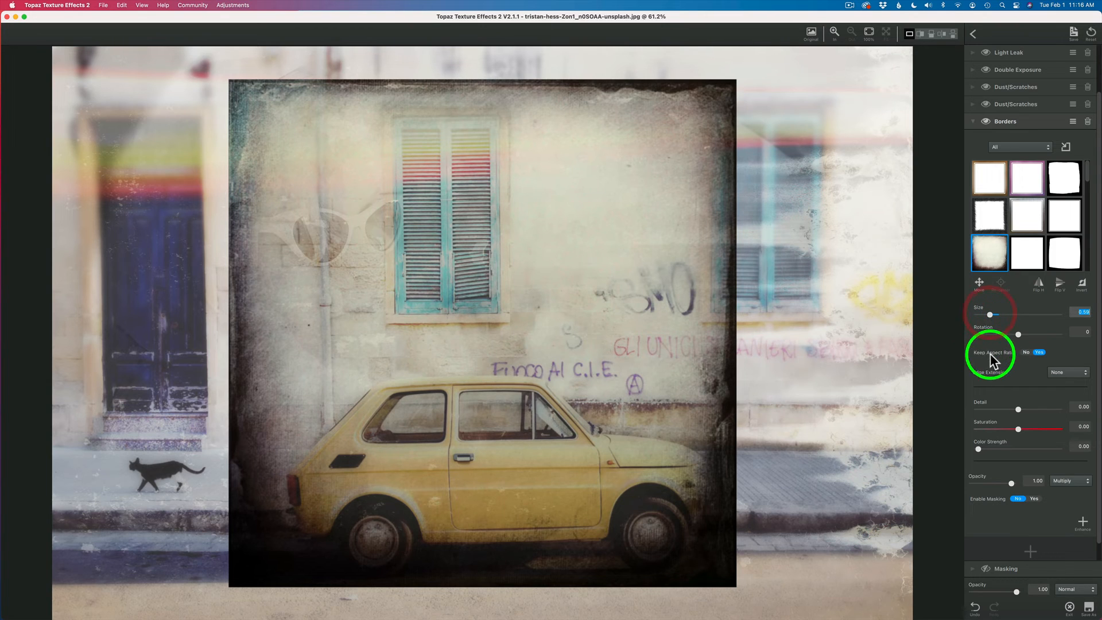
Turn off Keep Aspect Ratio for the border and increase its Size to 1.02 so it frames the whole photo.
{"action": "left_click", "coordinate": [1025, 351]}
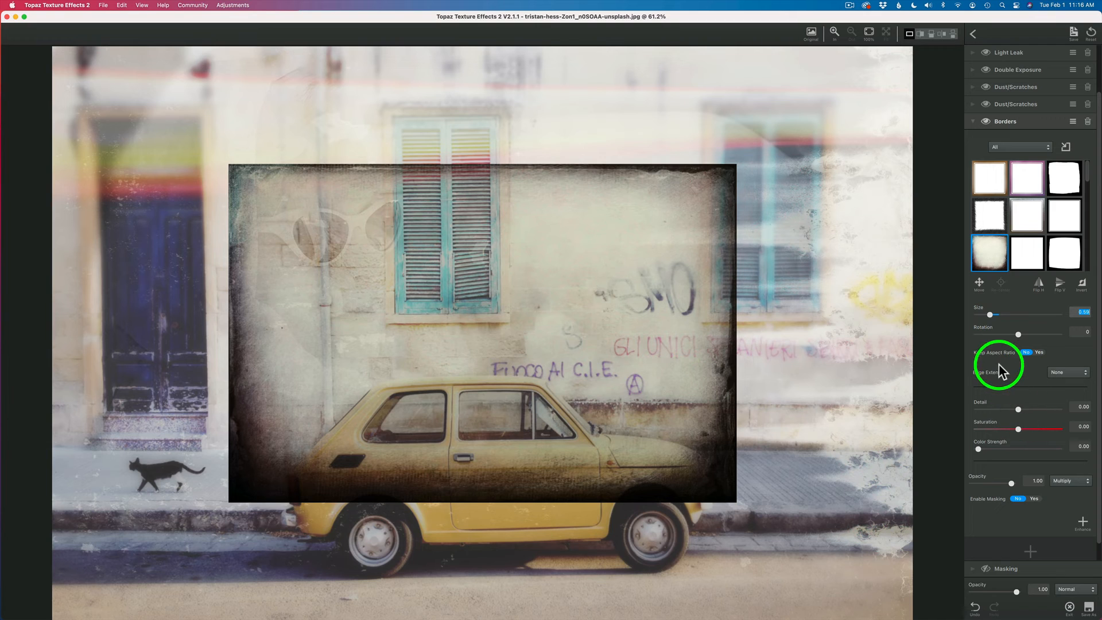
{"action": "left_click_drag", "start_coordinate": [990, 314], "coordinate": [999, 313]}
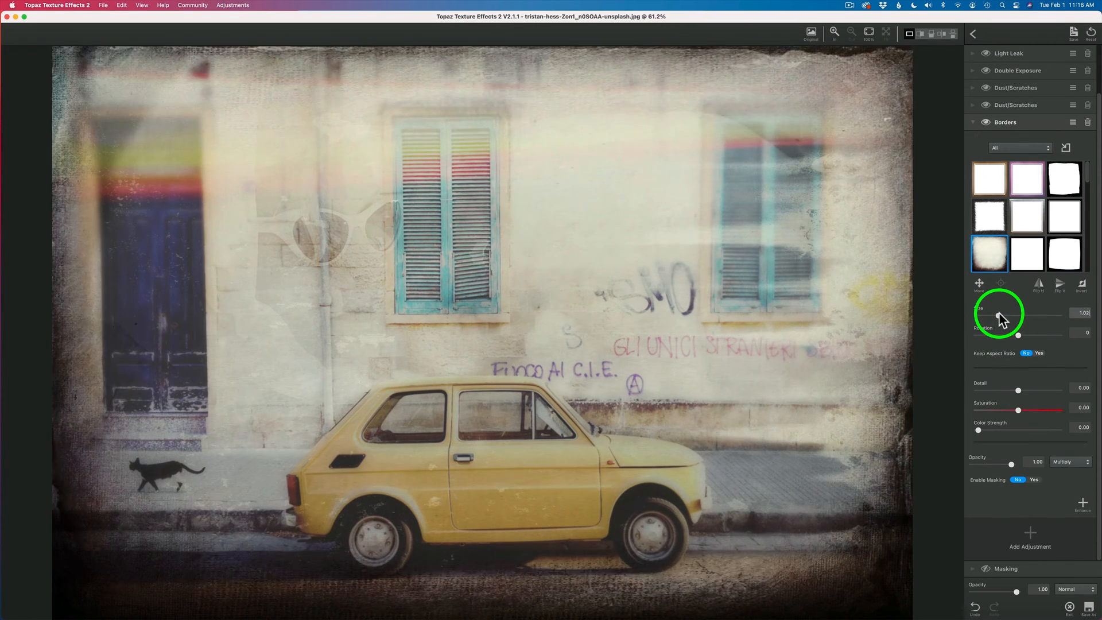
{"action": "left_click", "coordinate": [999, 312]}
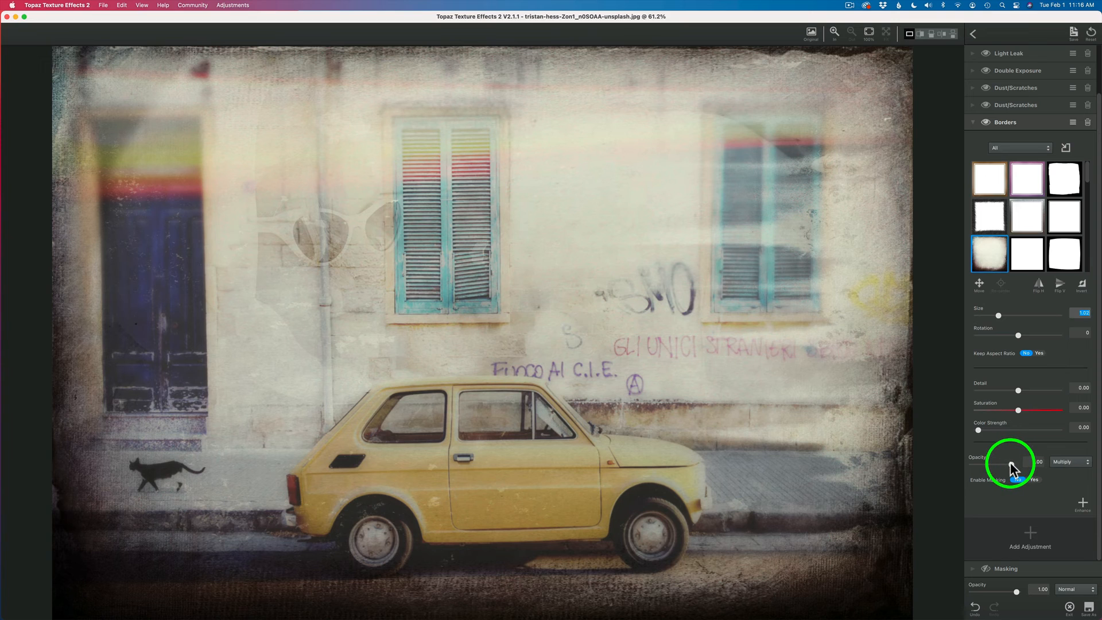
Set the border's Detail to 0.20 and Opacity to 0.63, and compare the result with the original photo.
{"action": "left_click_drag", "start_coordinate": [1010, 463], "coordinate": [1000, 462]}
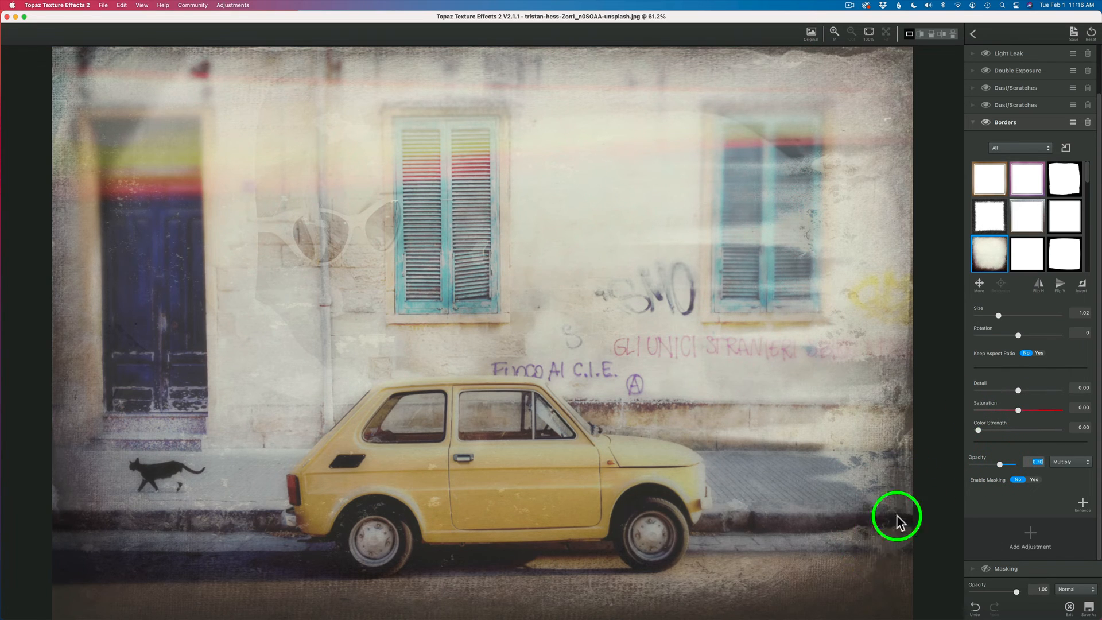
{"action": "left_click_drag", "start_coordinate": [1018, 390], "coordinate": [1026, 389]}
{"action": "left_click_drag", "start_coordinate": [997, 463], "coordinate": [996, 463]}
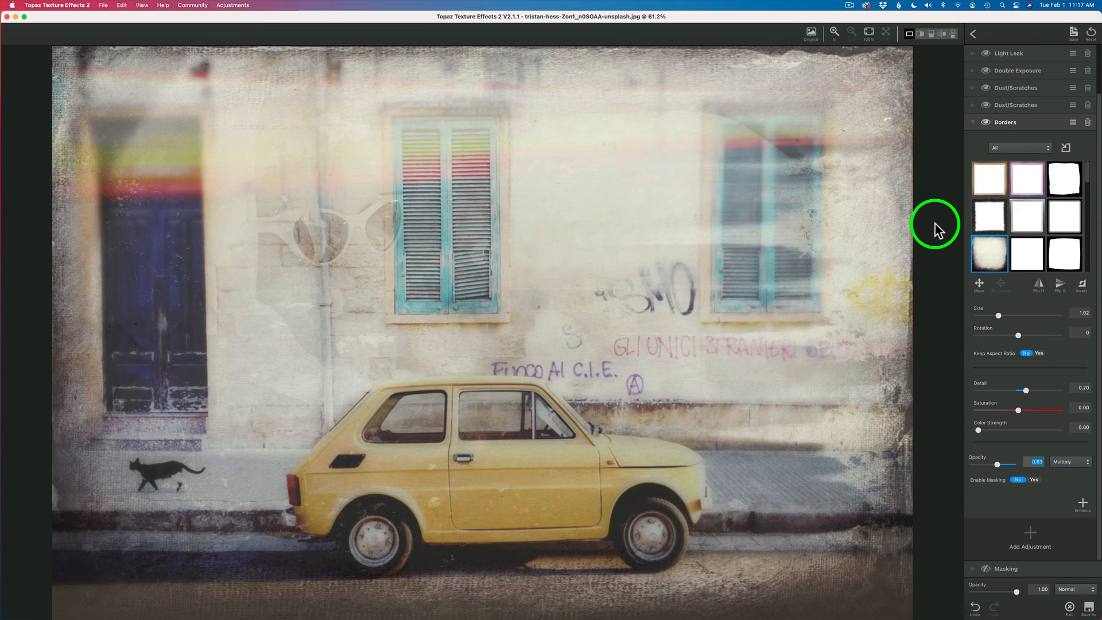
{"action": "key", "text": "space"}
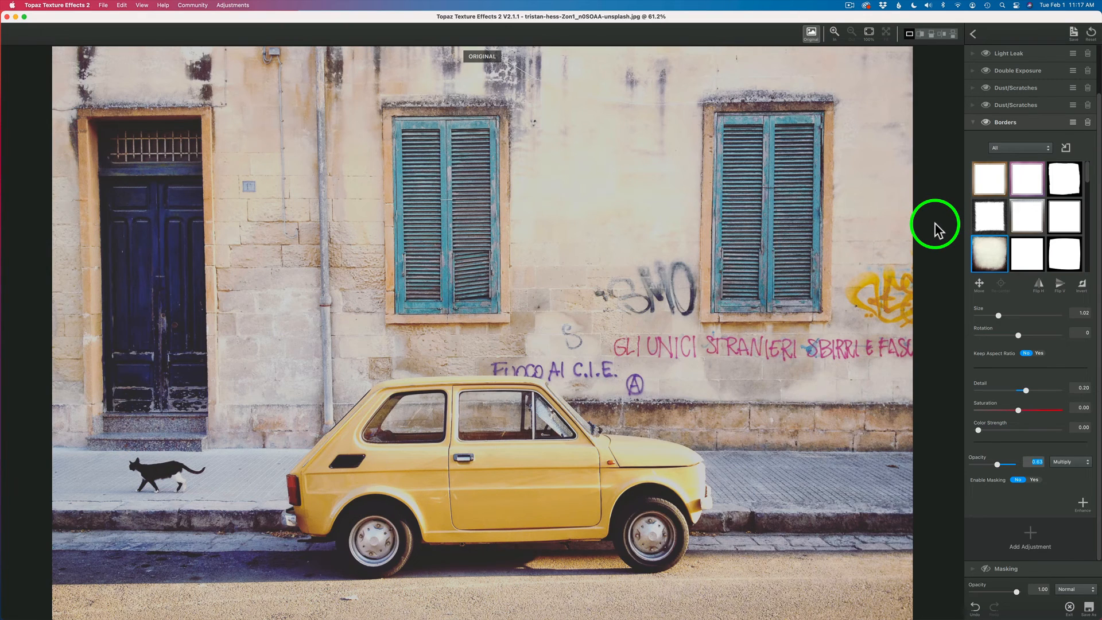
{"action": "key", "text": "space"}
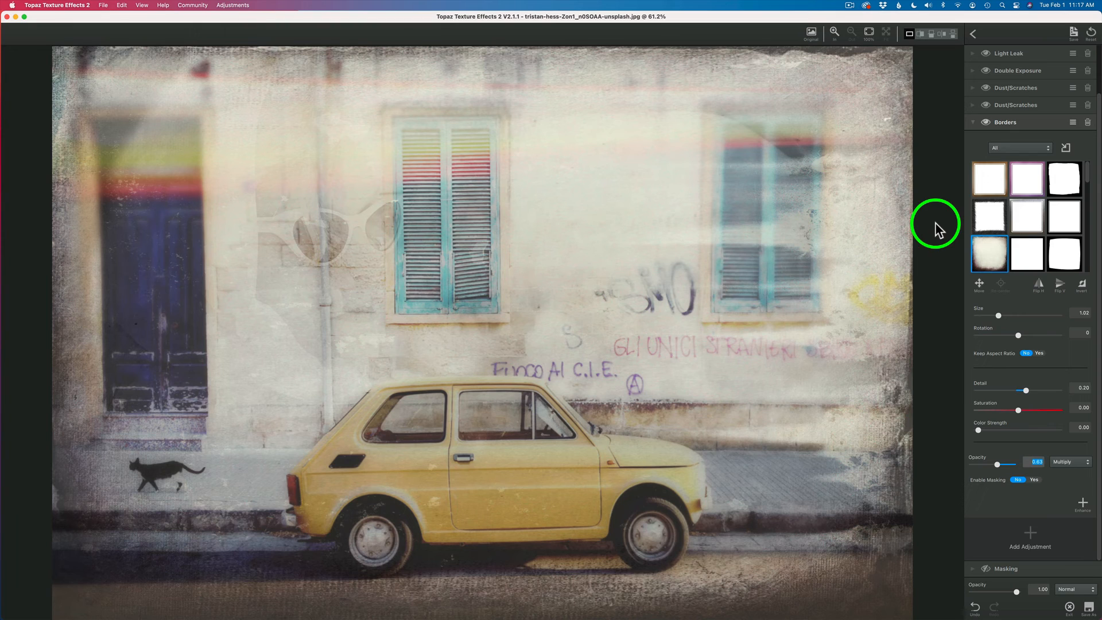
{"action": "left_click", "coordinate": [971, 122]}
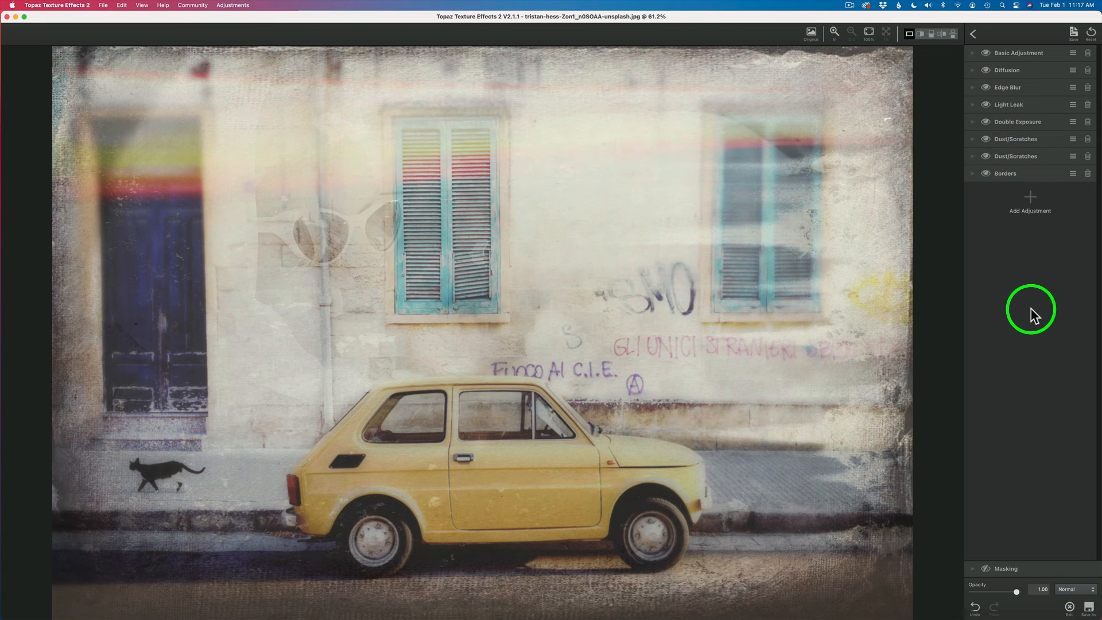
Add a second Basic Adjustment with Brightness -0.14, Highlight -0.08 and Clarity 0.15, and compare it with the original photo.
{"action": "left_click", "coordinate": [1028, 194]}
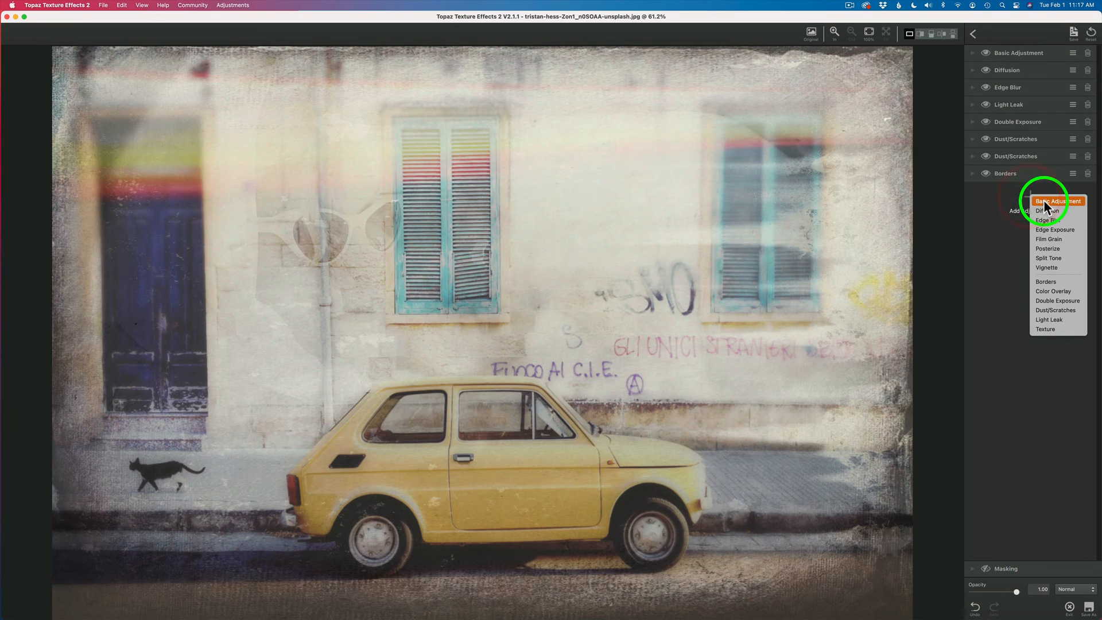
{"action": "left_click", "coordinate": [1045, 201]}
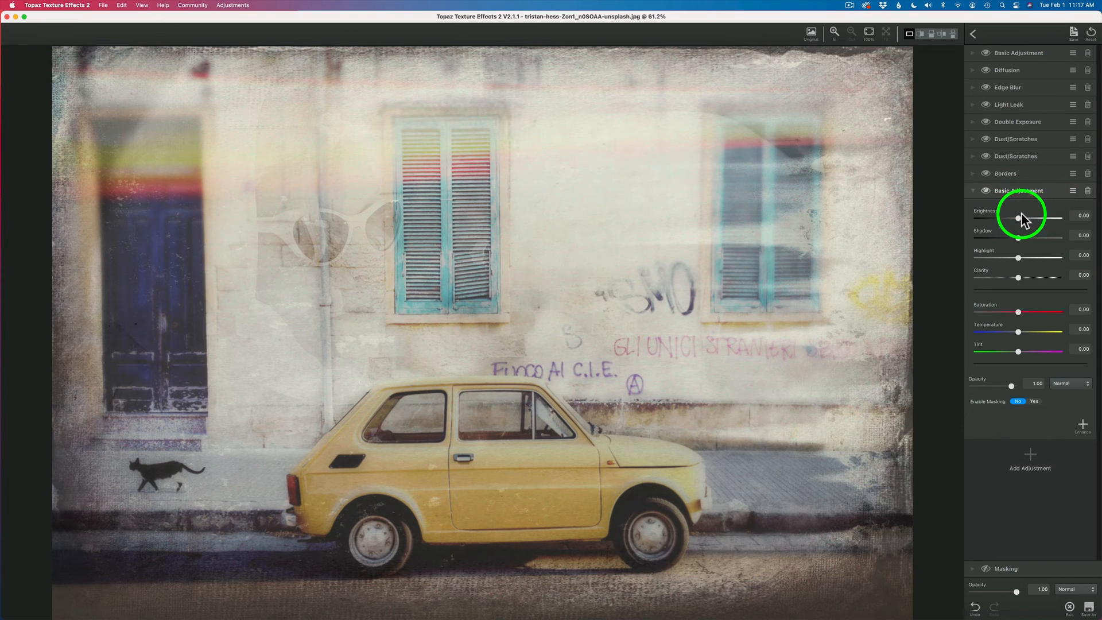
{"action": "left_click_drag", "start_coordinate": [1018, 218], "coordinate": [1007, 218]}
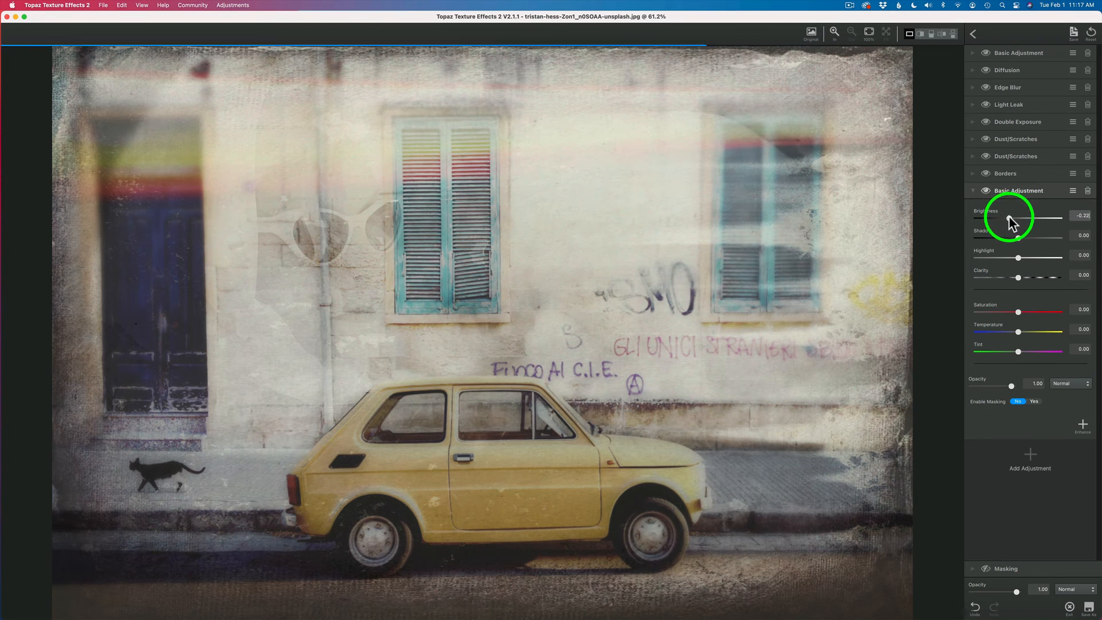
{"action": "left_click", "coordinate": [1007, 218]}
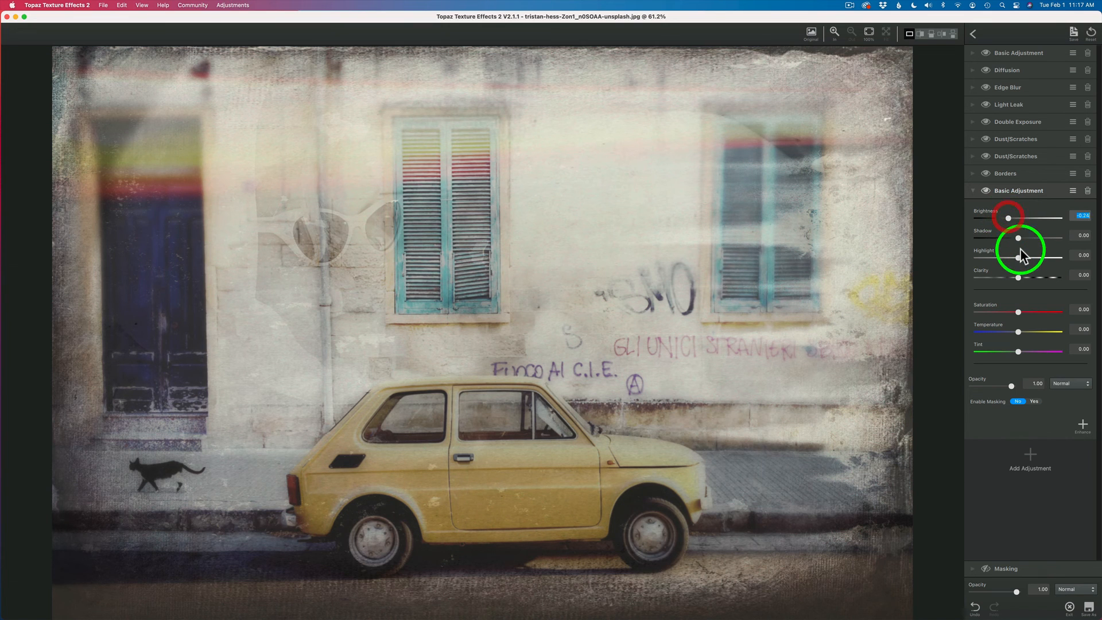
{"action": "mouse_move", "coordinate": [1018, 257]}
{"action": "left_mouse_down"}
{"action": "mouse_move", "coordinate": [1009, 258]}
{"action": "mouse_move", "coordinate": [1024, 277]}
{"action": "left_mouse_up"}
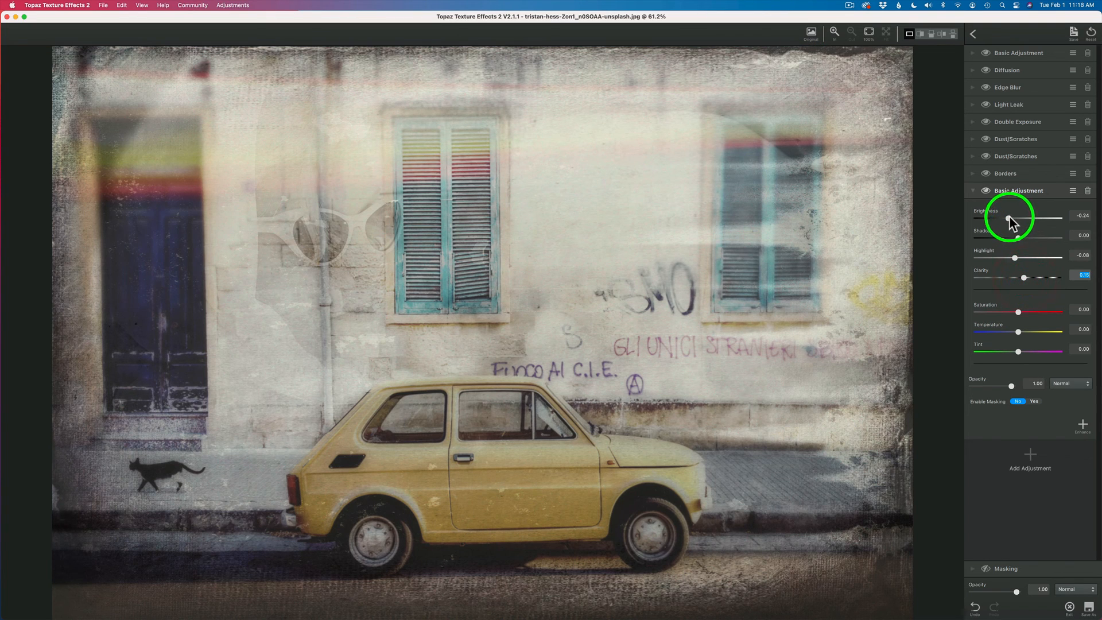
{"action": "left_click_drag", "start_coordinate": [1009, 215], "coordinate": [1014, 220]}
{"action": "key", "text": "space"}
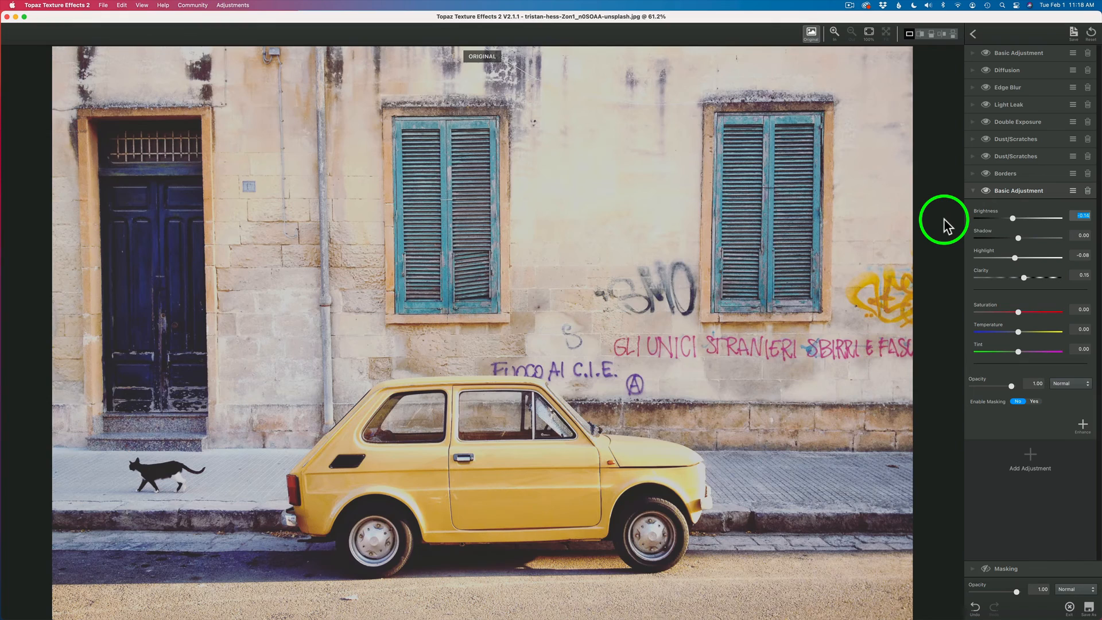
{"action": "key", "text": "space"}
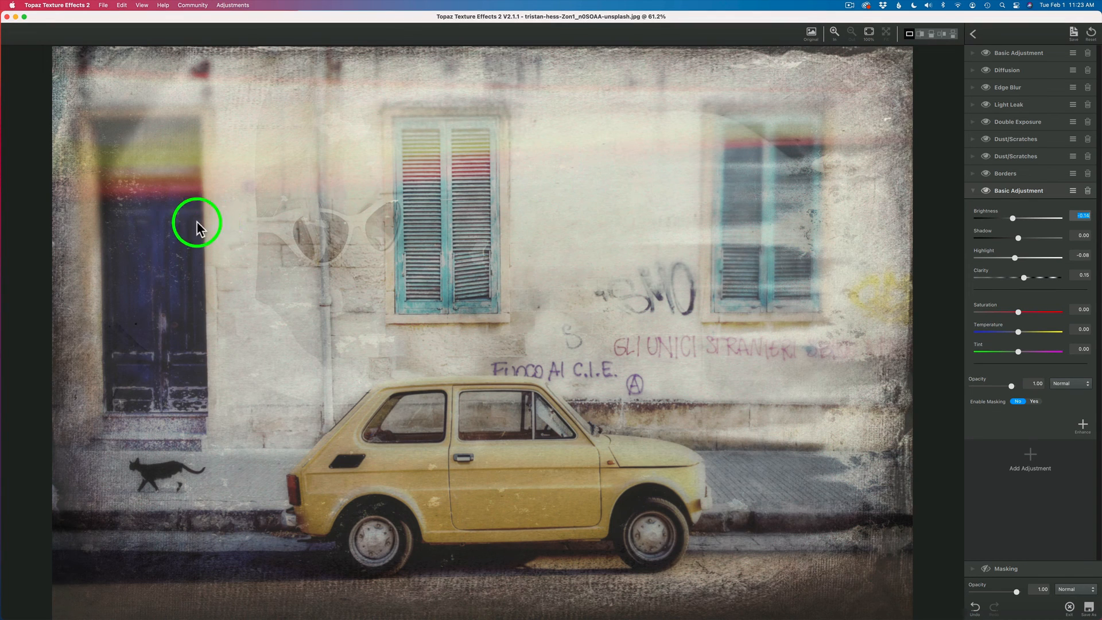
Save the image as a JPEG in the Downloads folder, replacing the existing file of the same name.
{"action": "left_click", "coordinate": [104, 7]}
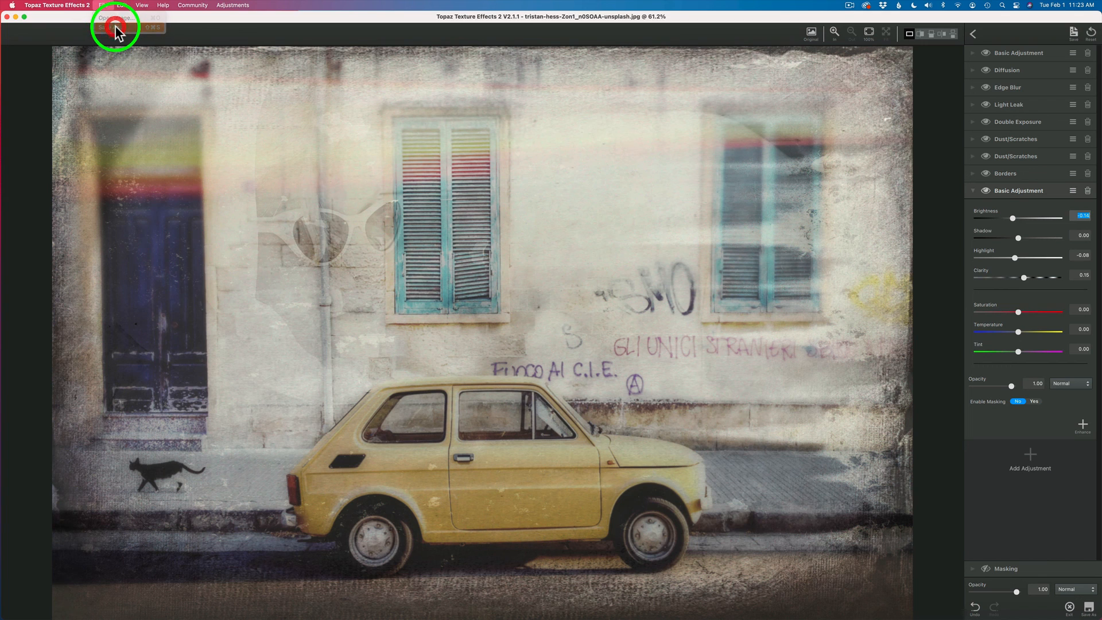
{"action": "left_click", "coordinate": [116, 27]}
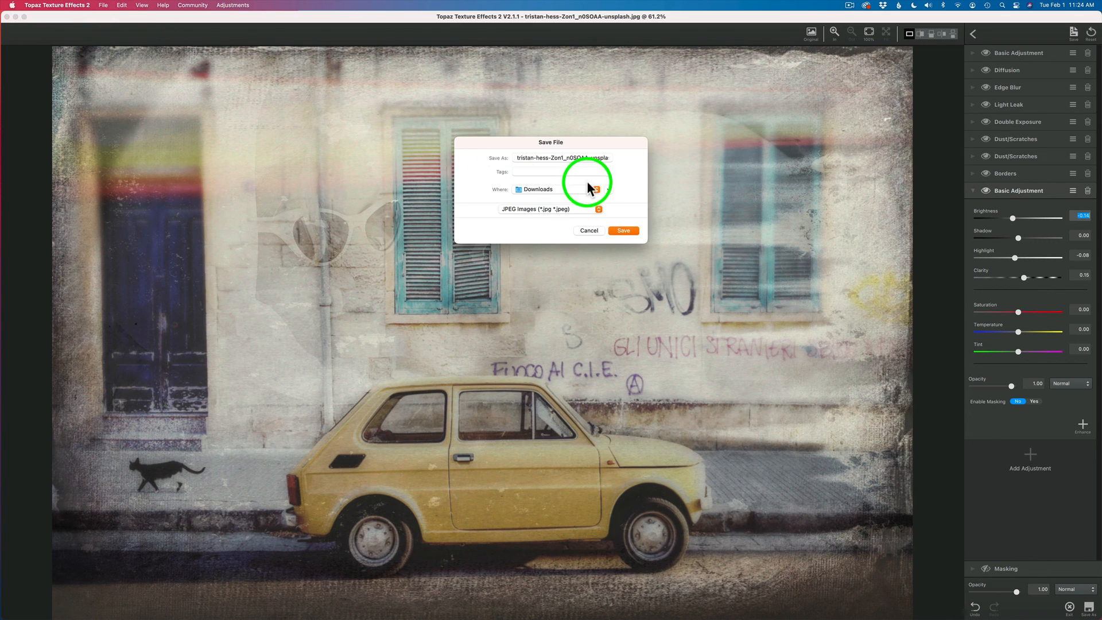
{"action": "left_click", "coordinate": [598, 209]}
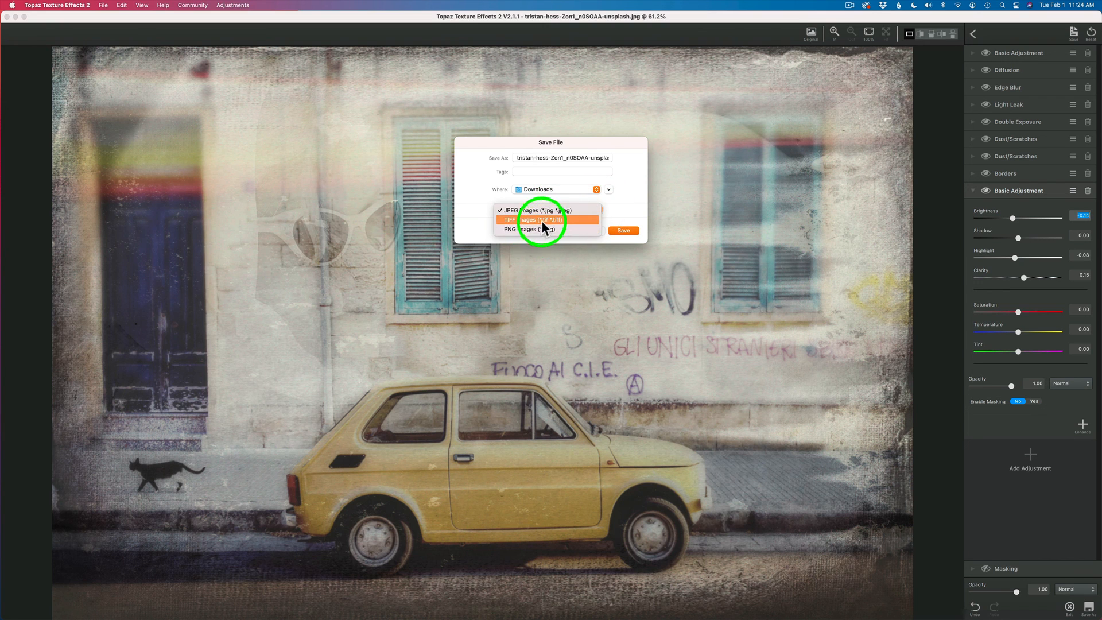
{"action": "left_click", "coordinate": [622, 203]}
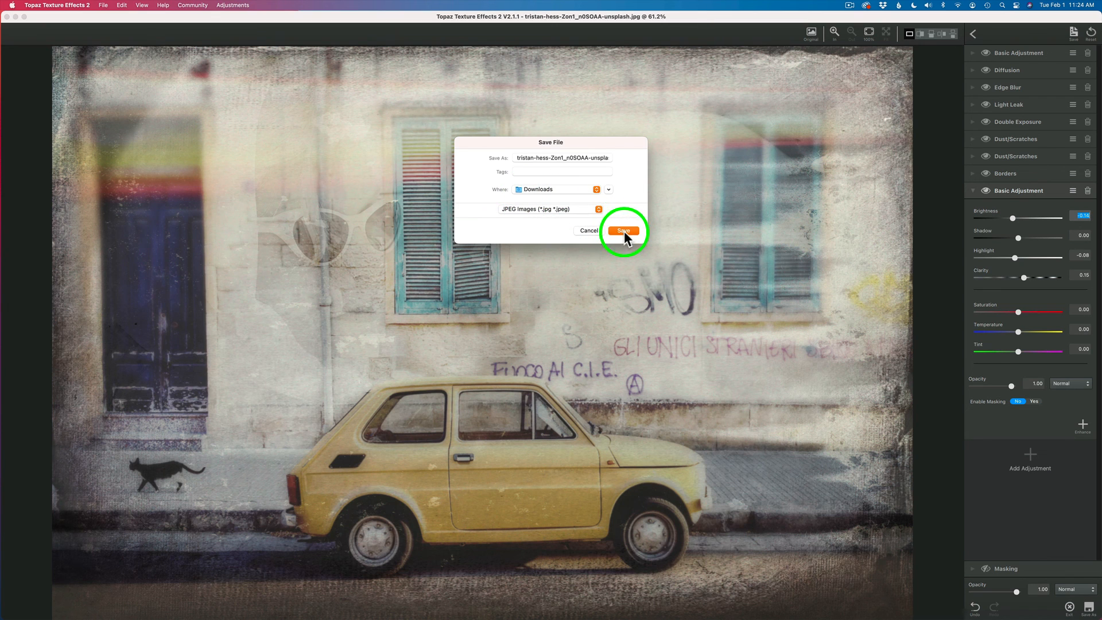
{"action": "left_click", "coordinate": [624, 230]}
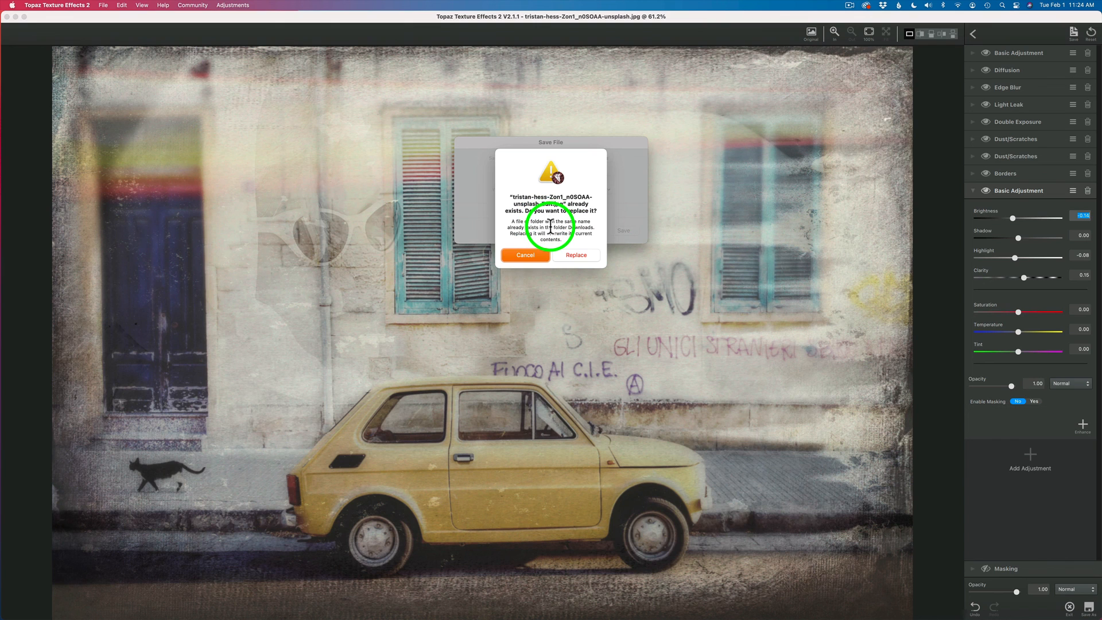
{"action": "left_click", "coordinate": [582, 256]}
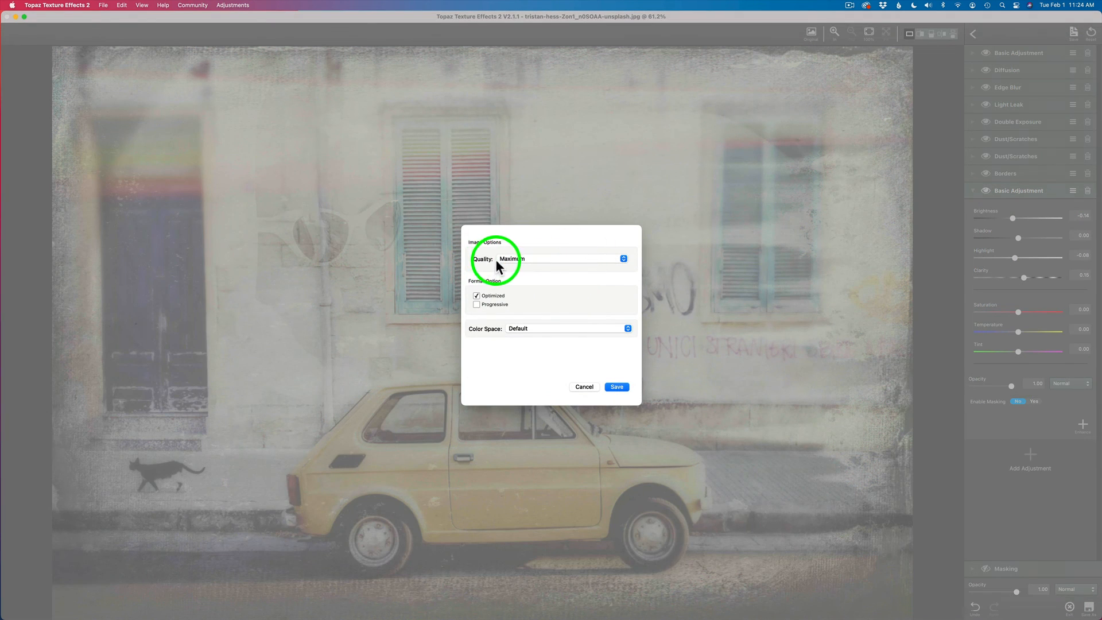
Finish the JPEG export at Maximum quality with the Optimized format option and Default color space.
{"action": "left_click", "coordinate": [527, 258]}
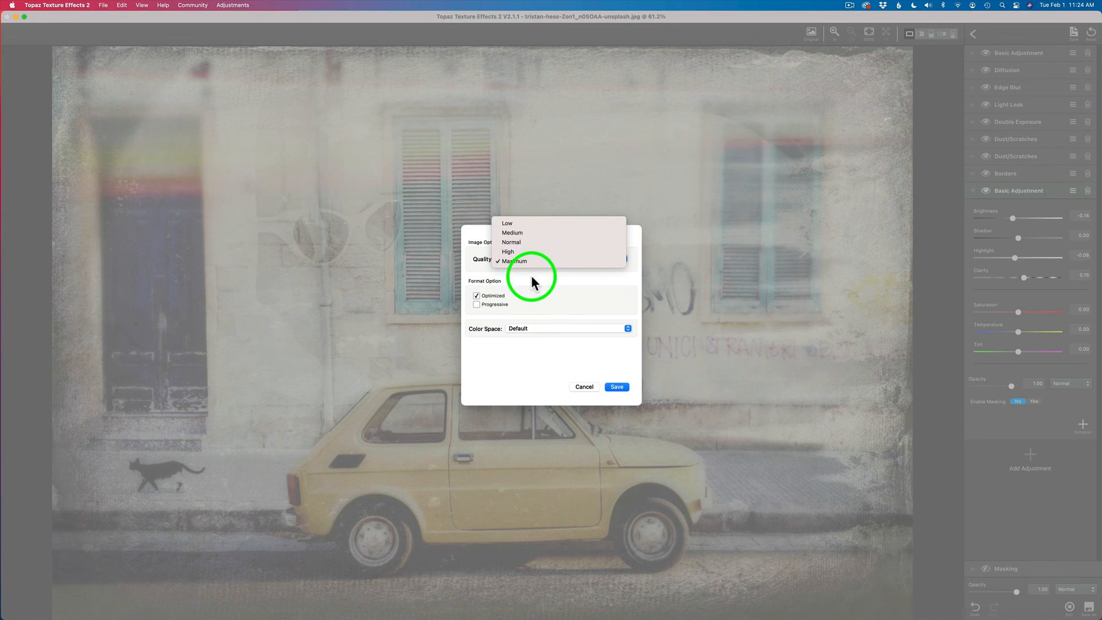
{"action": "left_click", "coordinate": [526, 261]}
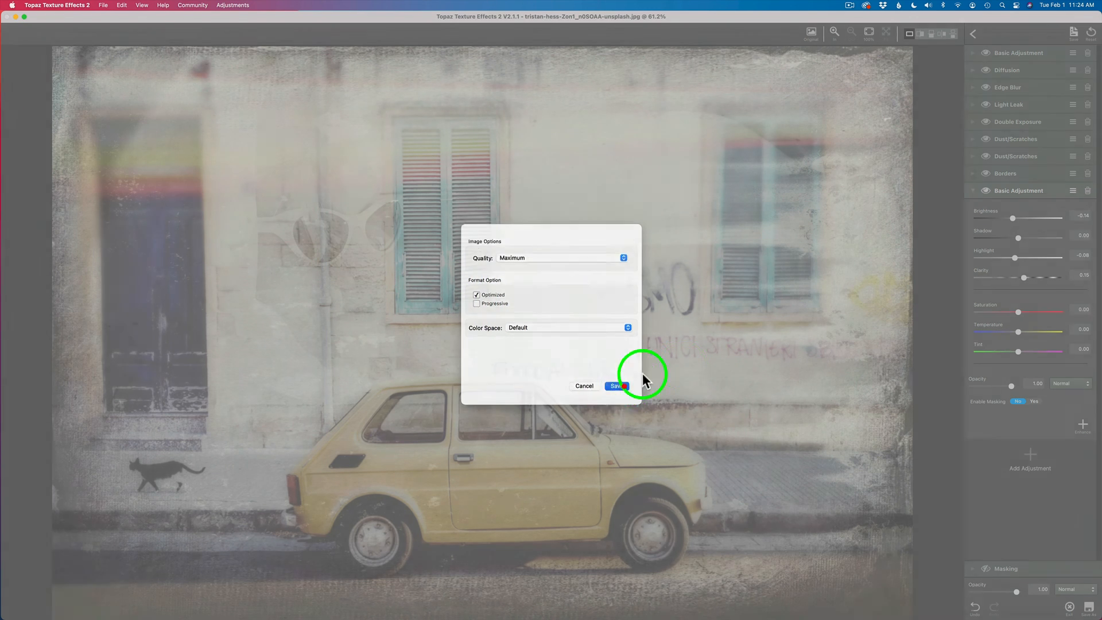
{"action": "left_click", "coordinate": [622, 388]}
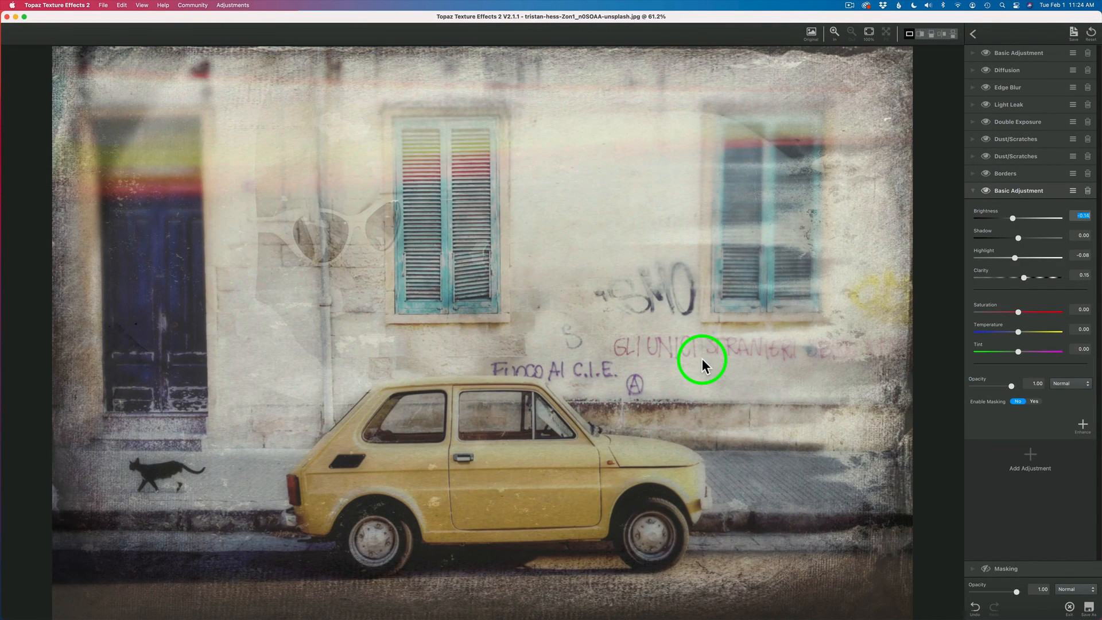